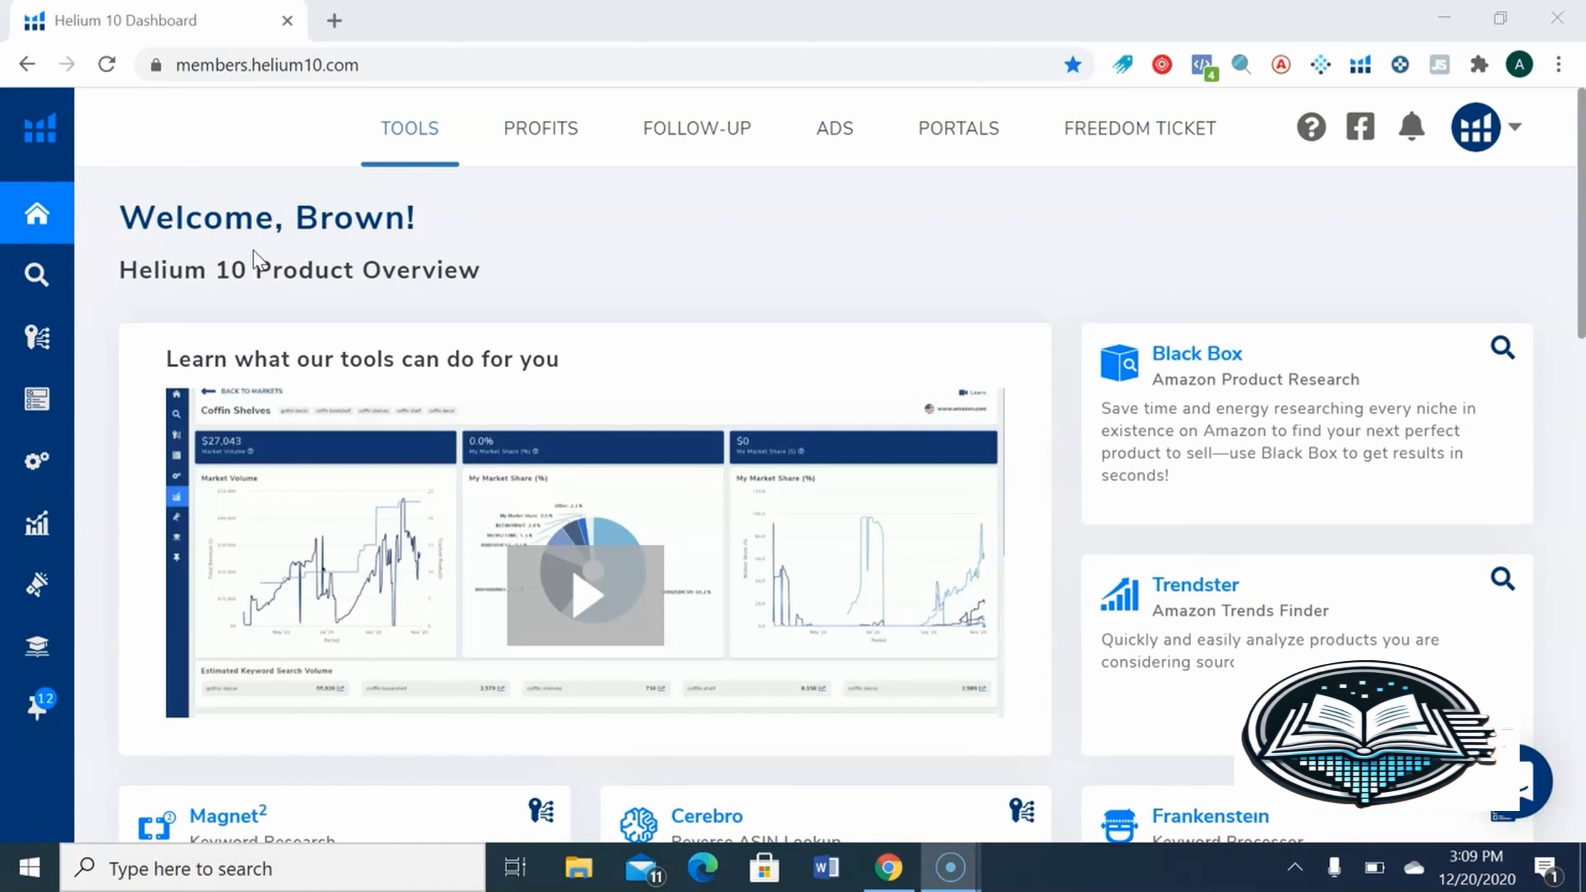
Open the Black Box Amazon product research tool from the Helium 10 dashboard.
{"action": "left_click", "coordinate": [1576, 178]}
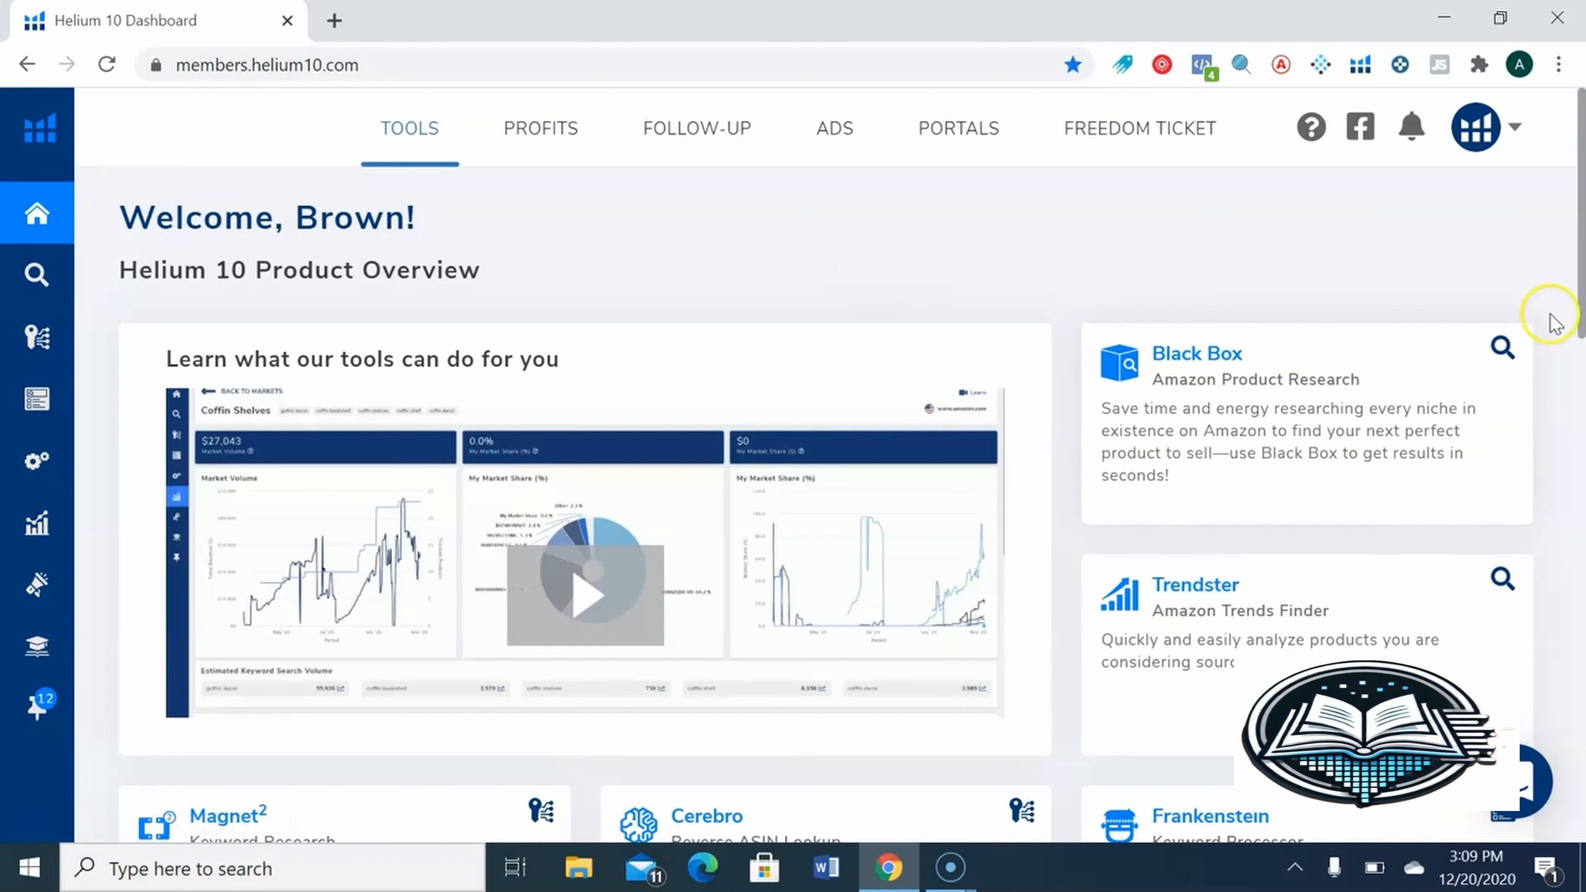
{"action": "left_click_drag", "start_coordinate": [1576, 266], "coordinate": [1577, 349]}
{"action": "mouse_move", "coordinate": [1582, 276]}
{"action": "left_mouse_down"}
{"action": "mouse_move", "coordinate": [1582, 481]}
{"action": "mouse_move", "coordinate": [1578, 284]}
{"action": "left_mouse_up"}
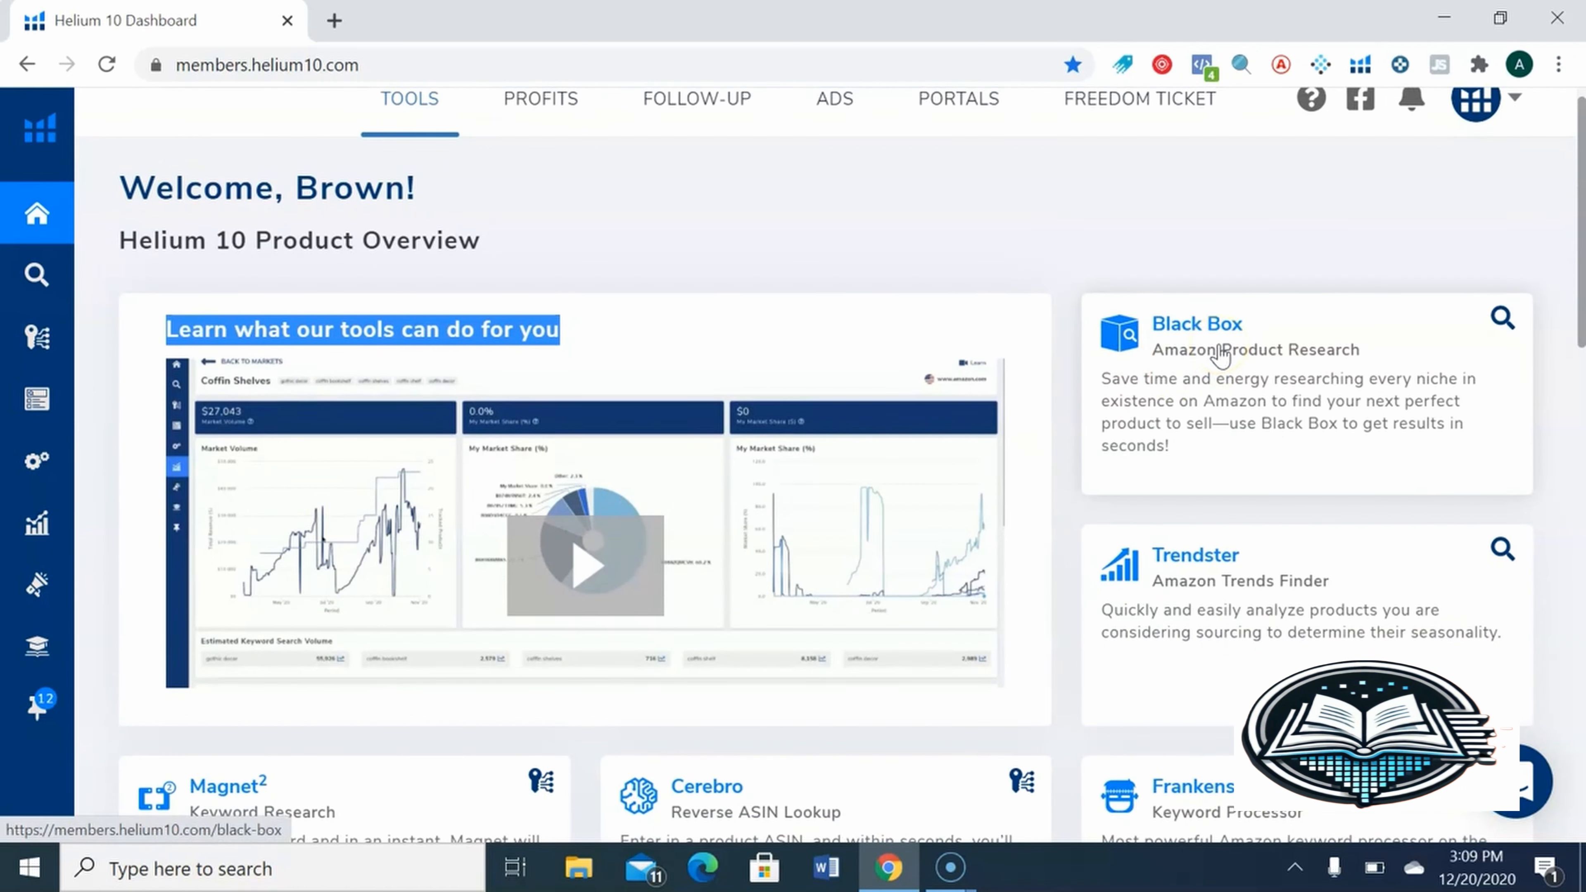
{"action": "left_click", "coordinate": [1186, 324]}
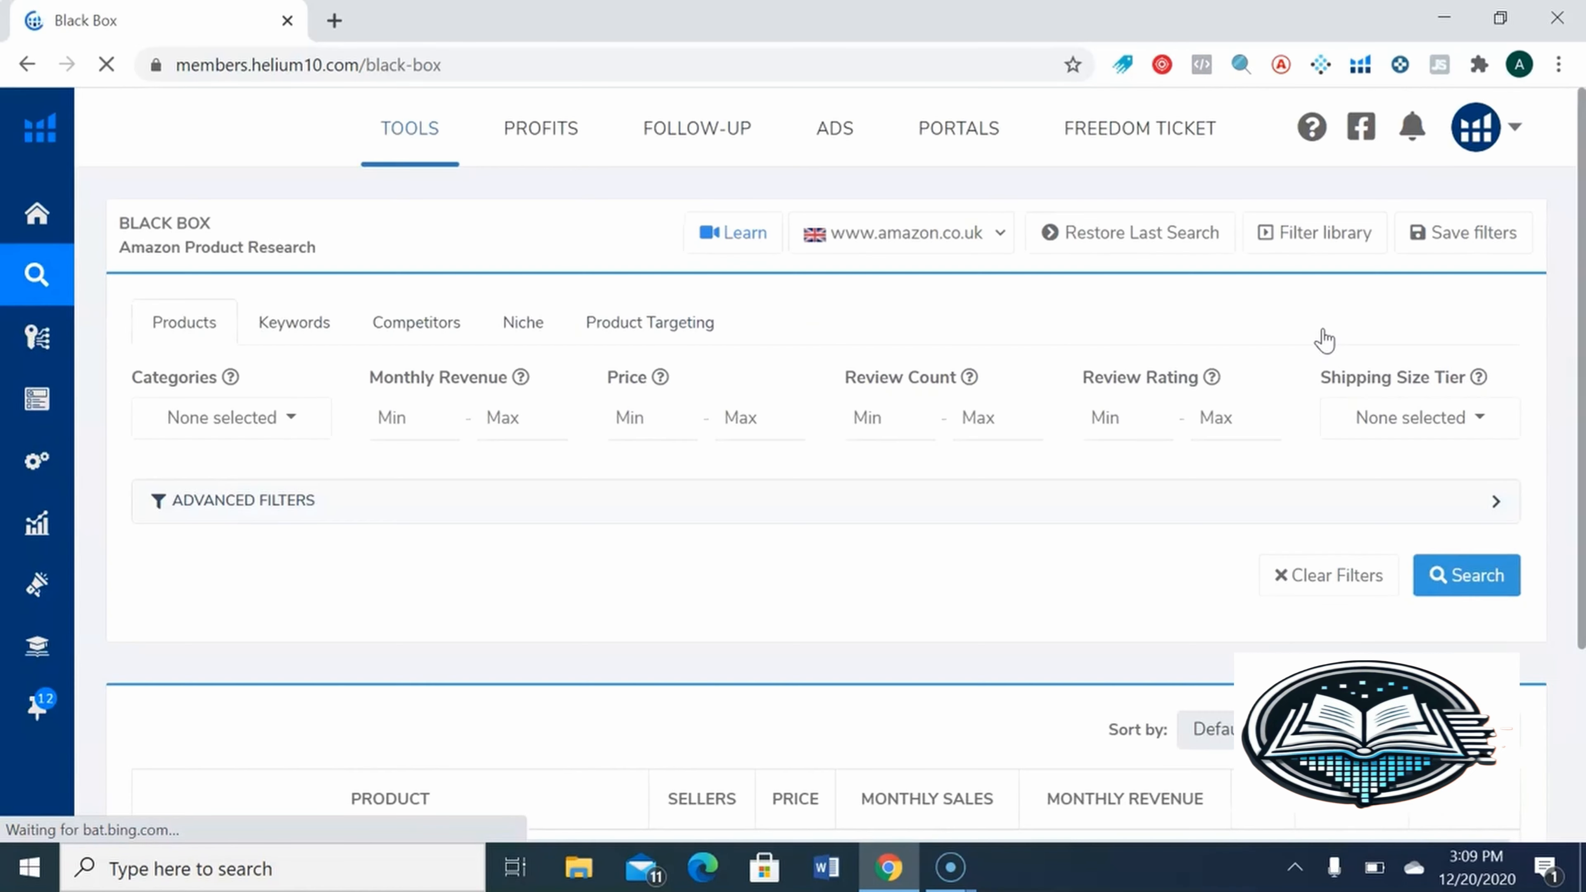
{"action": "mouse_move", "coordinate": [1583, 170]}
{"action": "left_mouse_down"}
{"action": "mouse_move", "coordinate": [1583, 201]}
{"action": "mouse_move", "coordinate": [1584, 178]}
{"action": "left_mouse_up"}
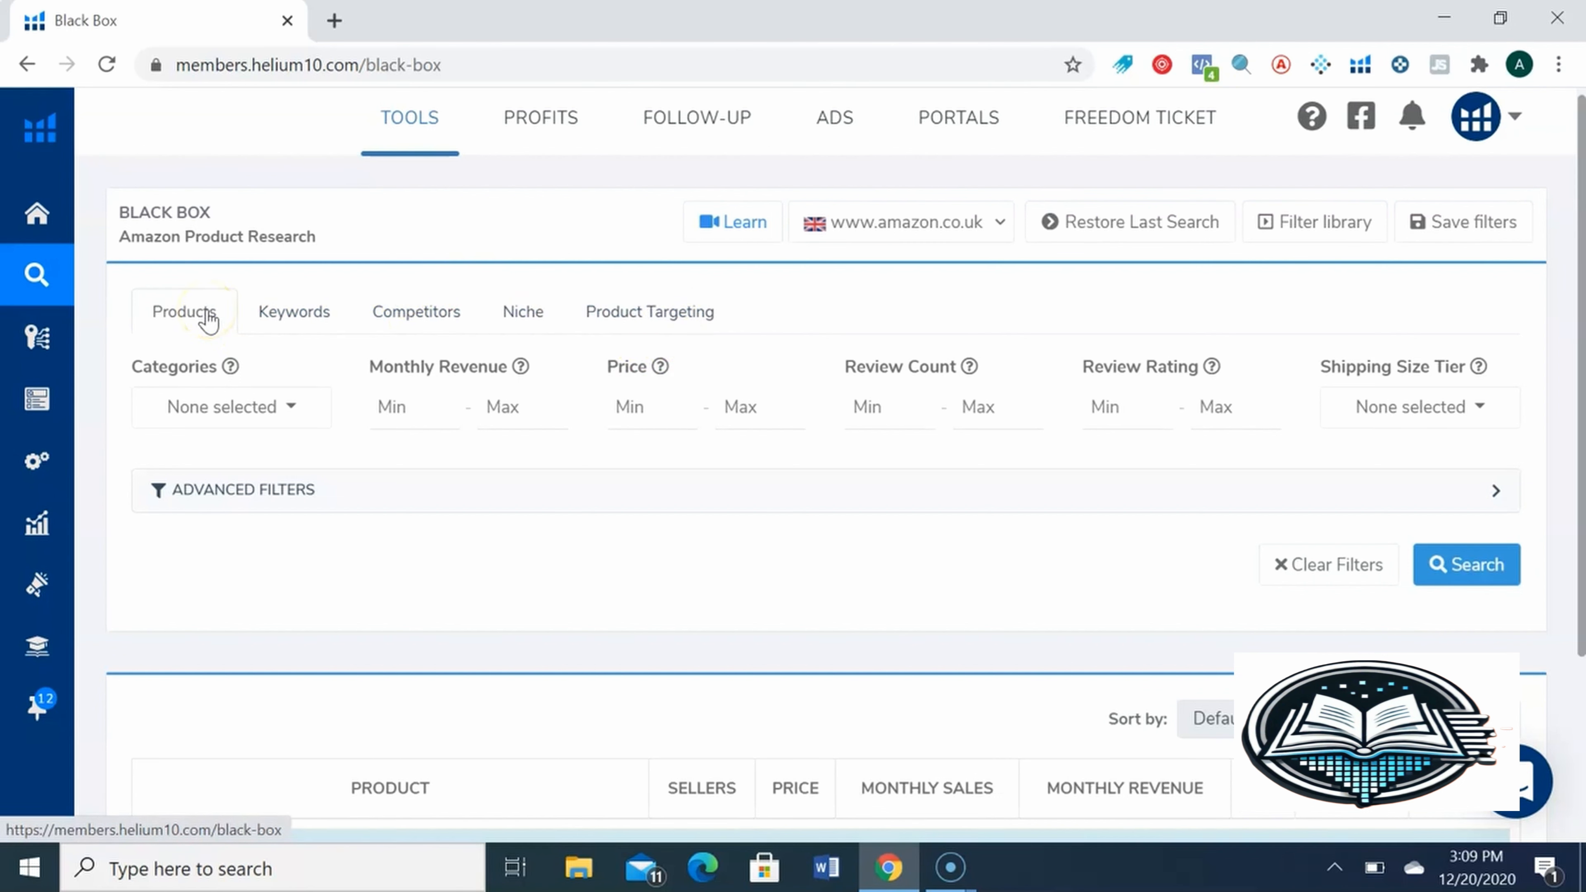
{"action": "left_click", "coordinate": [221, 317]}
{"action": "left_click", "coordinate": [186, 314]}
{"action": "left_click", "coordinate": [297, 315]}
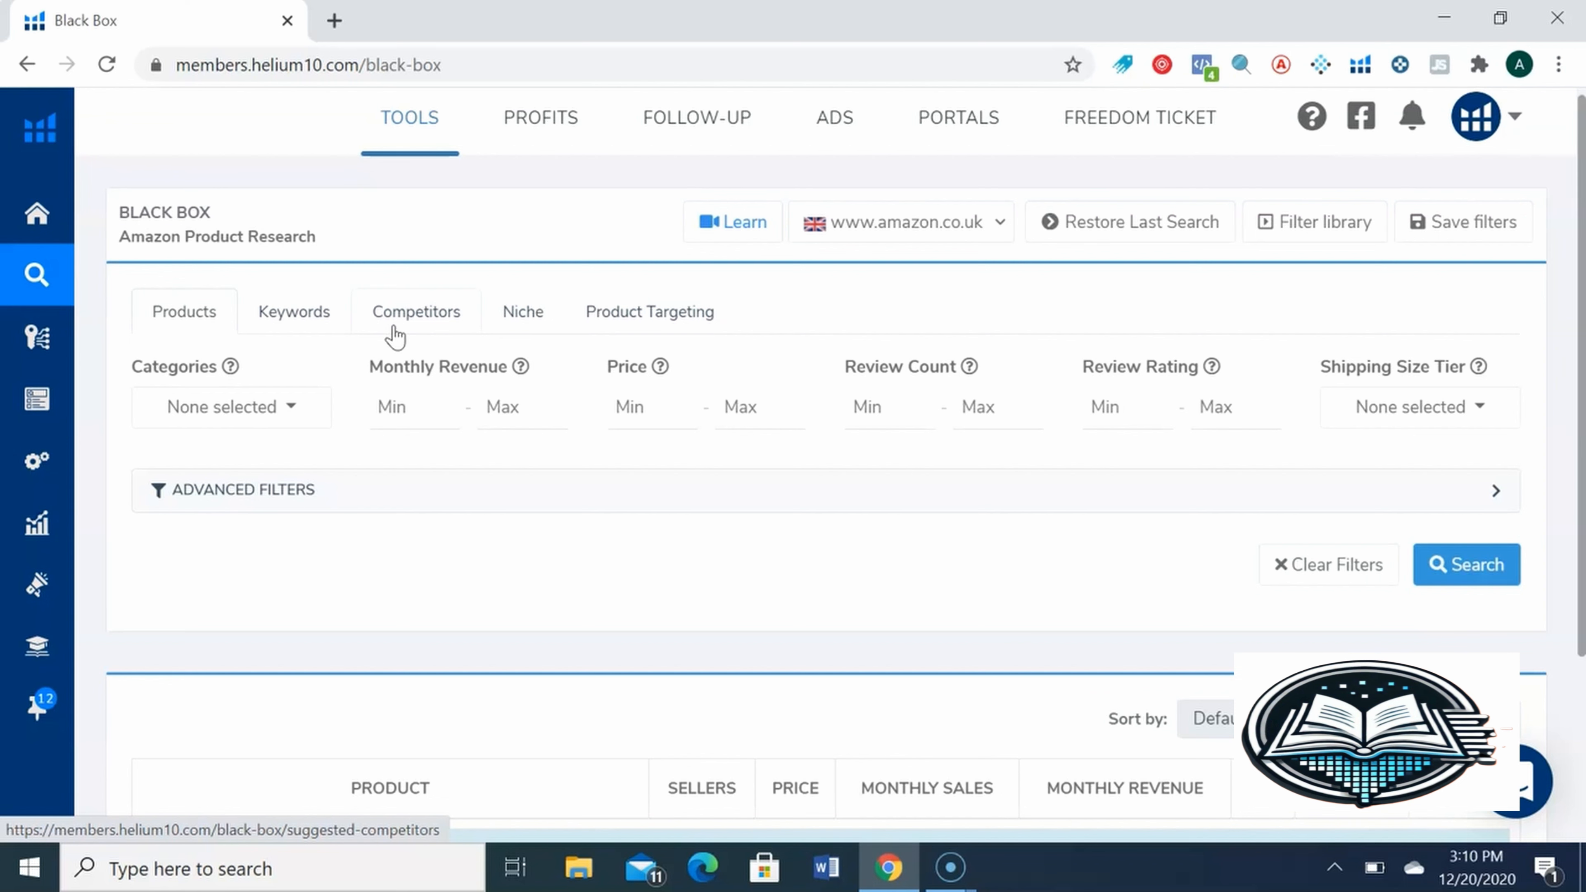
Restrict the product search to the DIY & Tools category.
{"action": "scroll", "coordinate": [1568, 200], "scroll_direction": "down", "scroll_amount": 1}
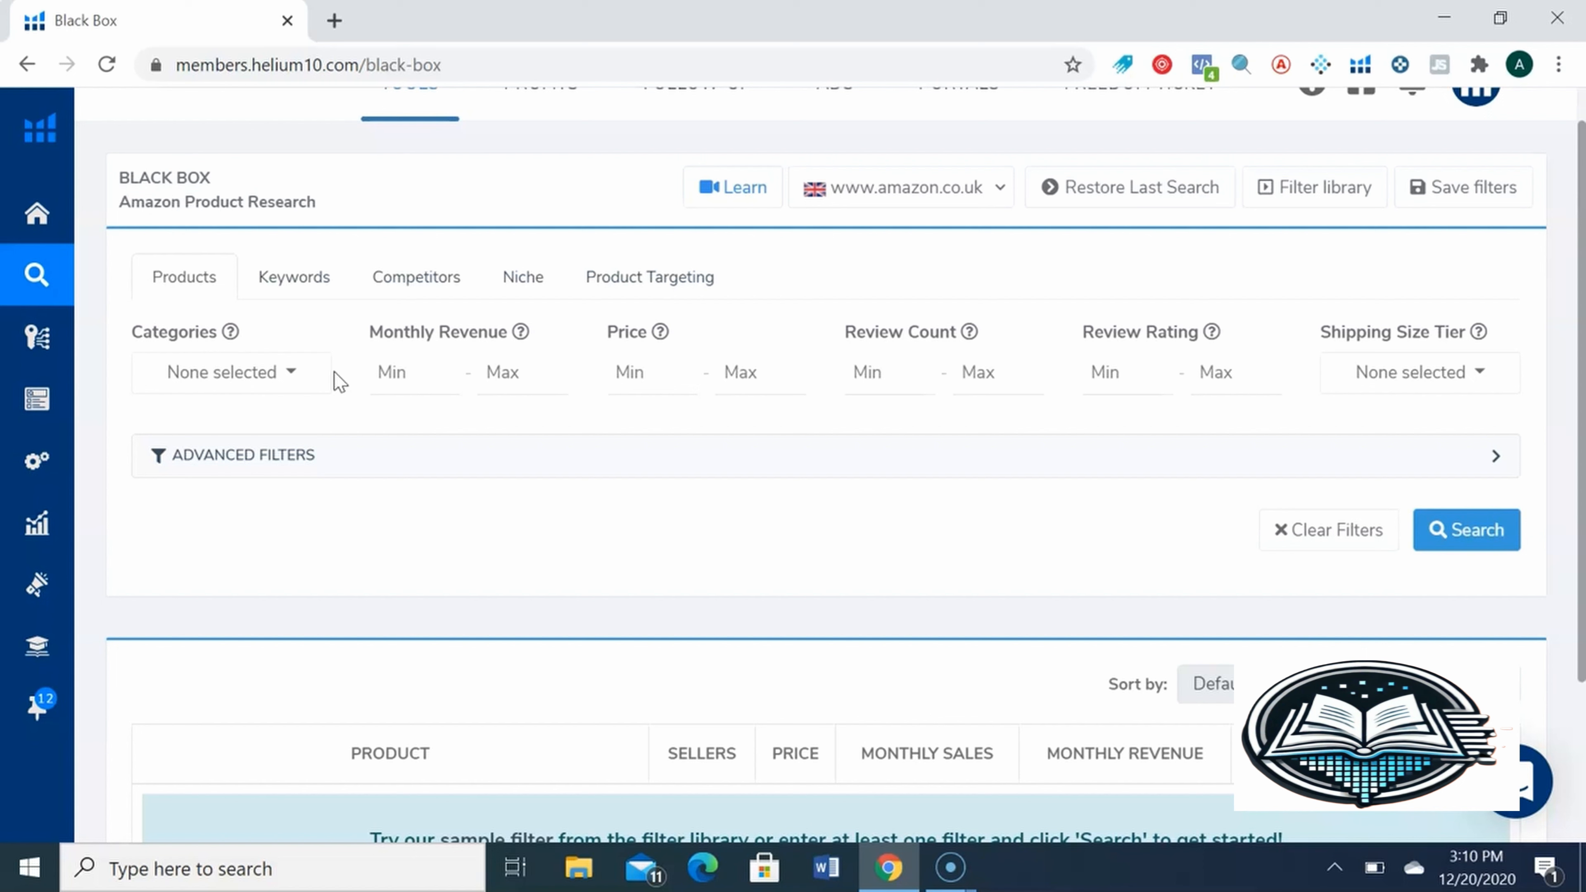
{"action": "left_click", "coordinate": [288, 373]}
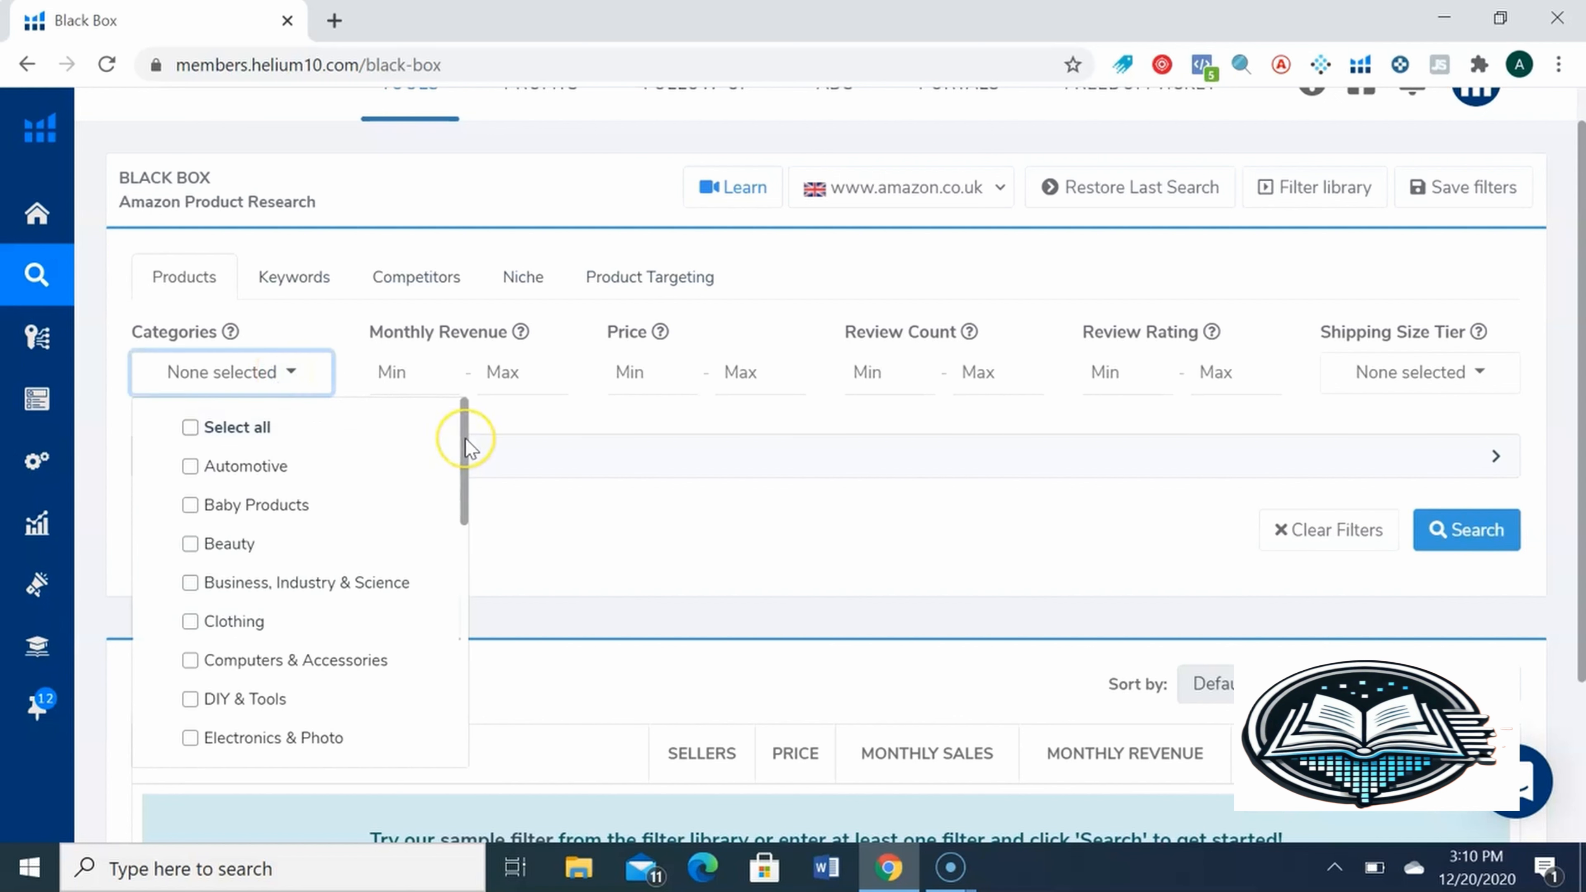
{"action": "mouse_move", "coordinate": [465, 438]}
{"action": "left_mouse_down"}
{"action": "mouse_move", "coordinate": [432, 673]}
{"action": "mouse_move", "coordinate": [432, 465]}
{"action": "mouse_move", "coordinate": [465, 425]}
{"action": "left_mouse_up"}
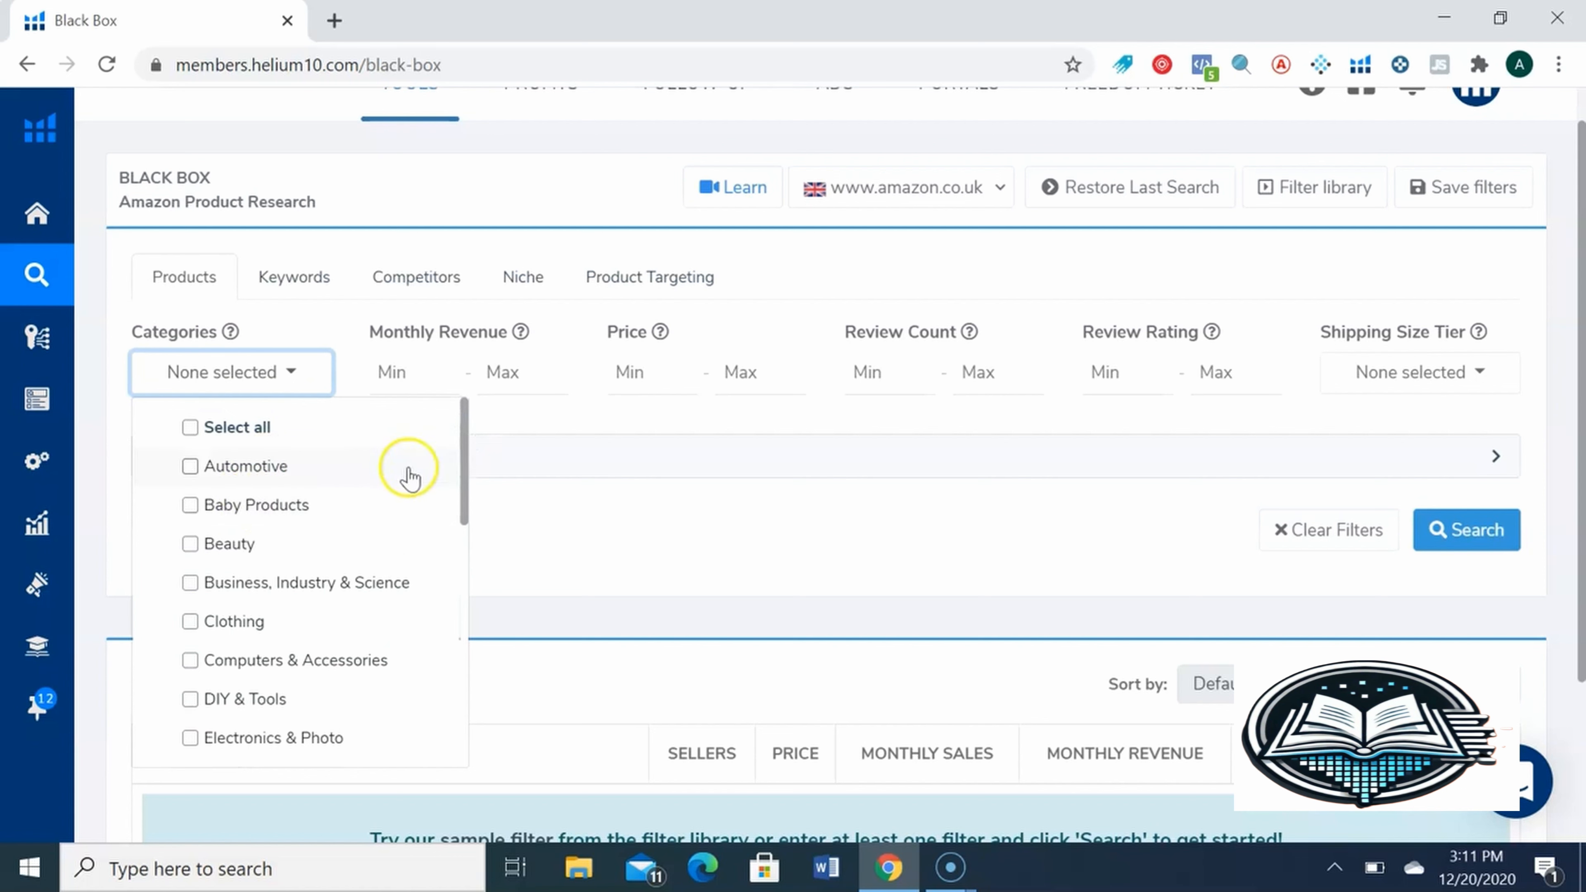
{"action": "mouse_move", "coordinate": [467, 464]}
{"action": "left_mouse_down"}
{"action": "mouse_move", "coordinate": [465, 522]}
{"action": "mouse_move", "coordinate": [464, 455]}
{"action": "left_mouse_up"}
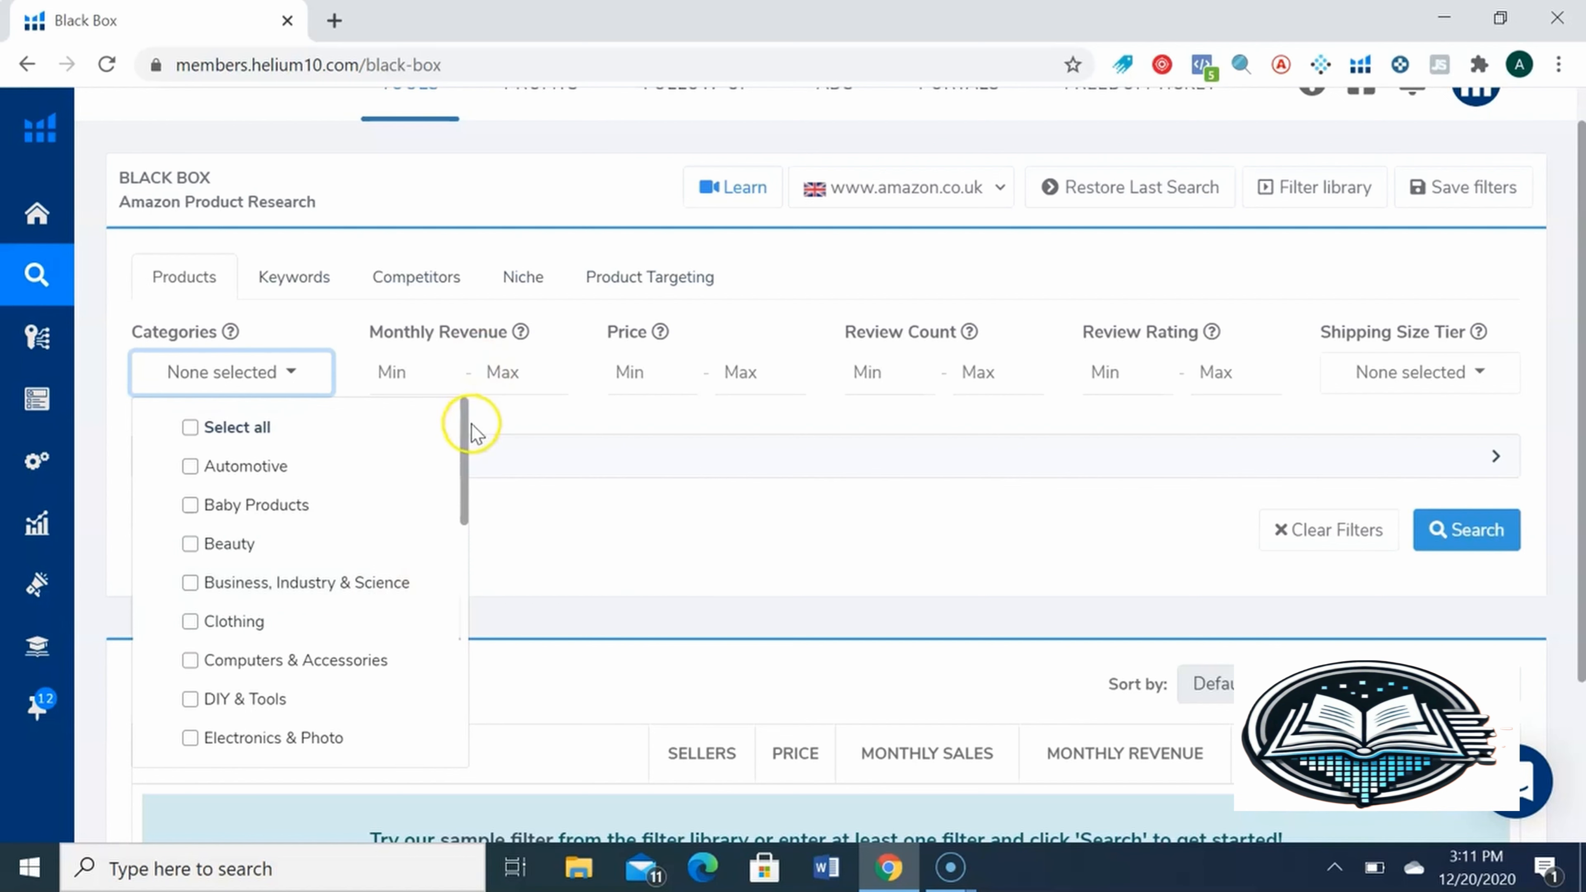
{"action": "left_click_drag", "start_coordinate": [464, 429], "coordinate": [463, 492]}
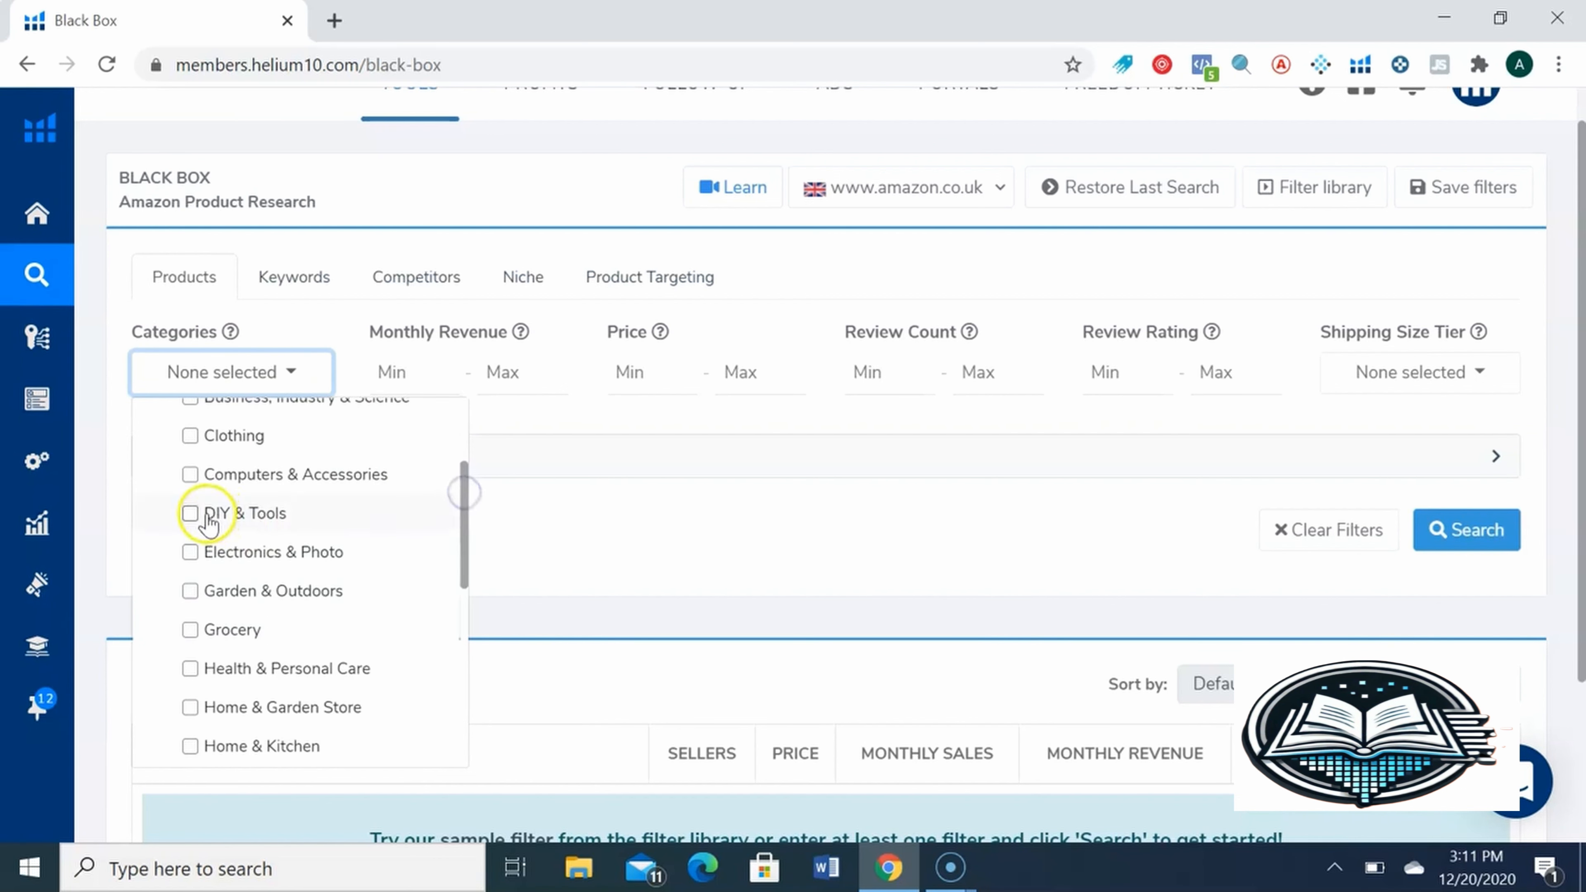
{"action": "left_click", "coordinate": [190, 518]}
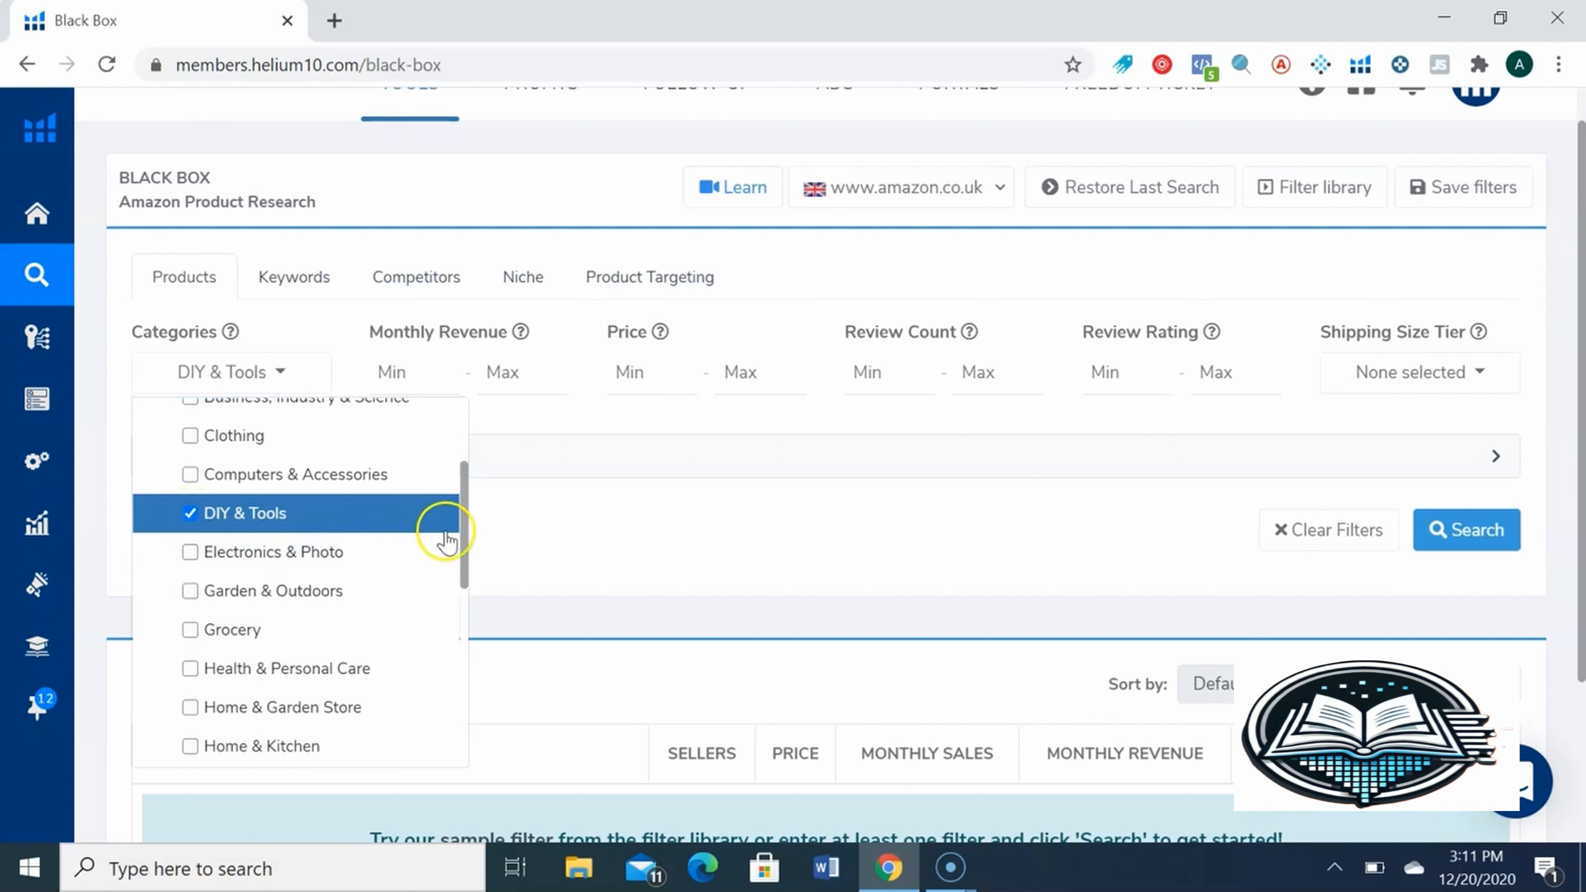
{"action": "left_click", "coordinate": [543, 521]}
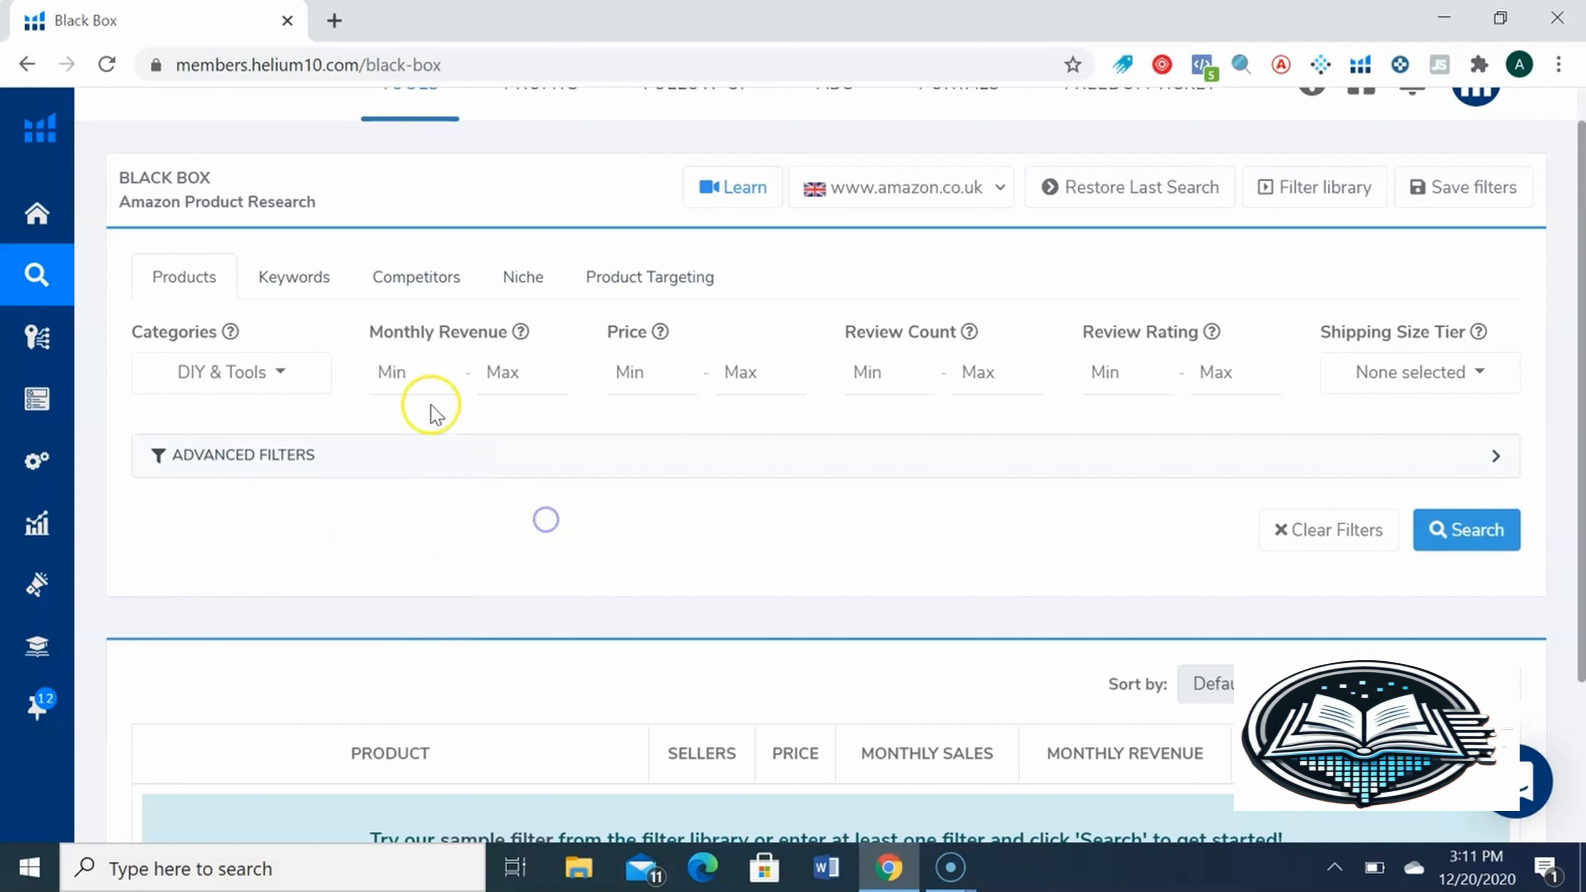
Set the minimum monthly revenue to 10000 and the price range to 10–30.
{"action": "left_click", "coordinate": [399, 373]}
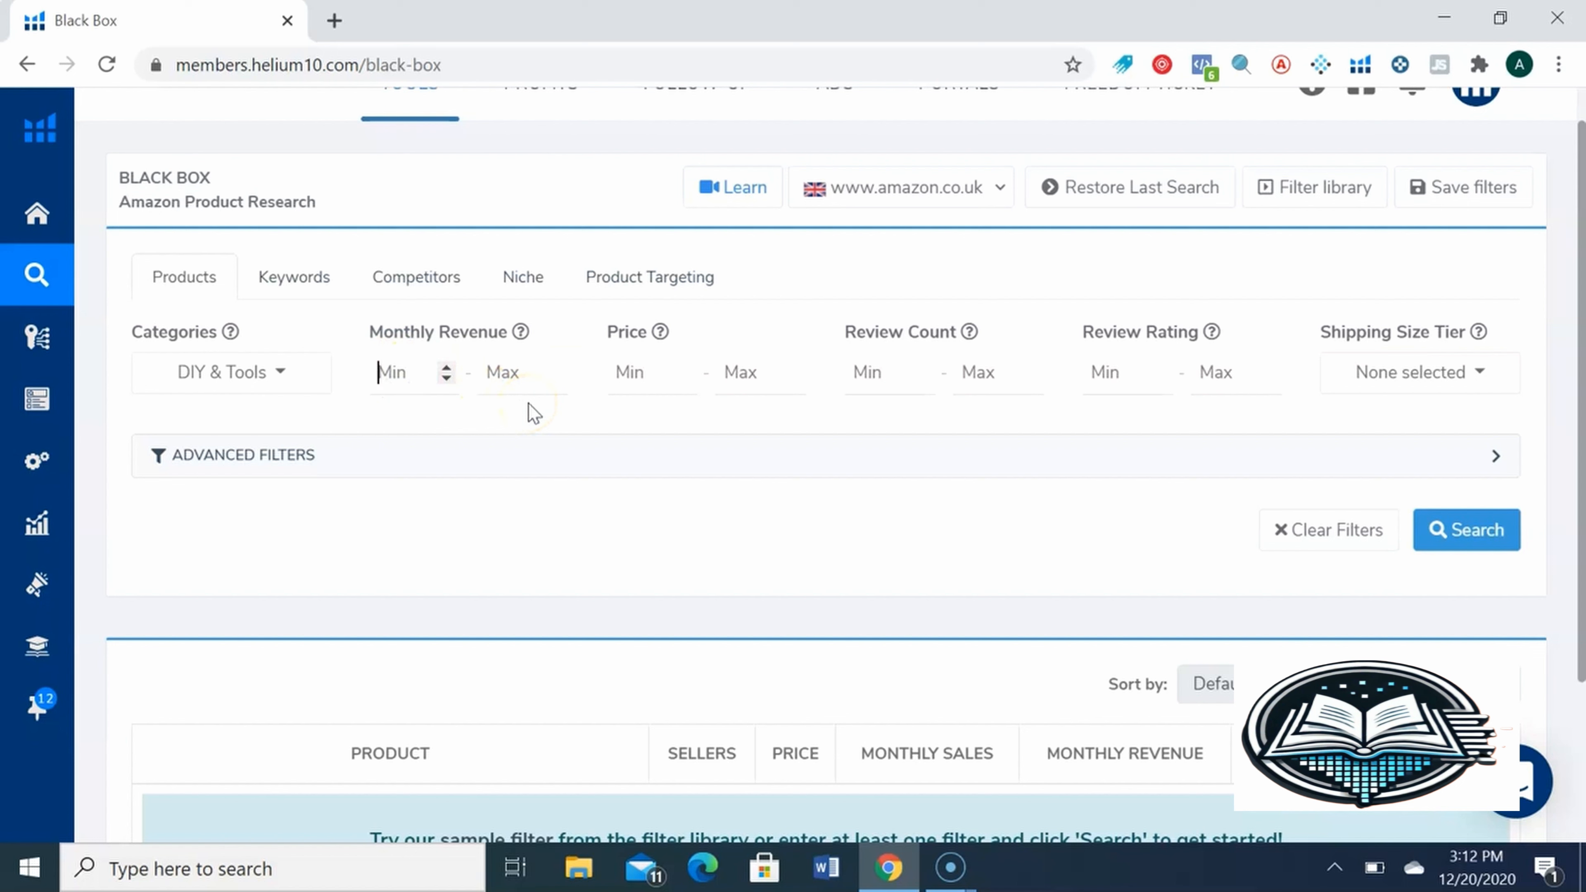
{"action": "type", "text": "10000"}
{"action": "left_click", "coordinate": [514, 364]}
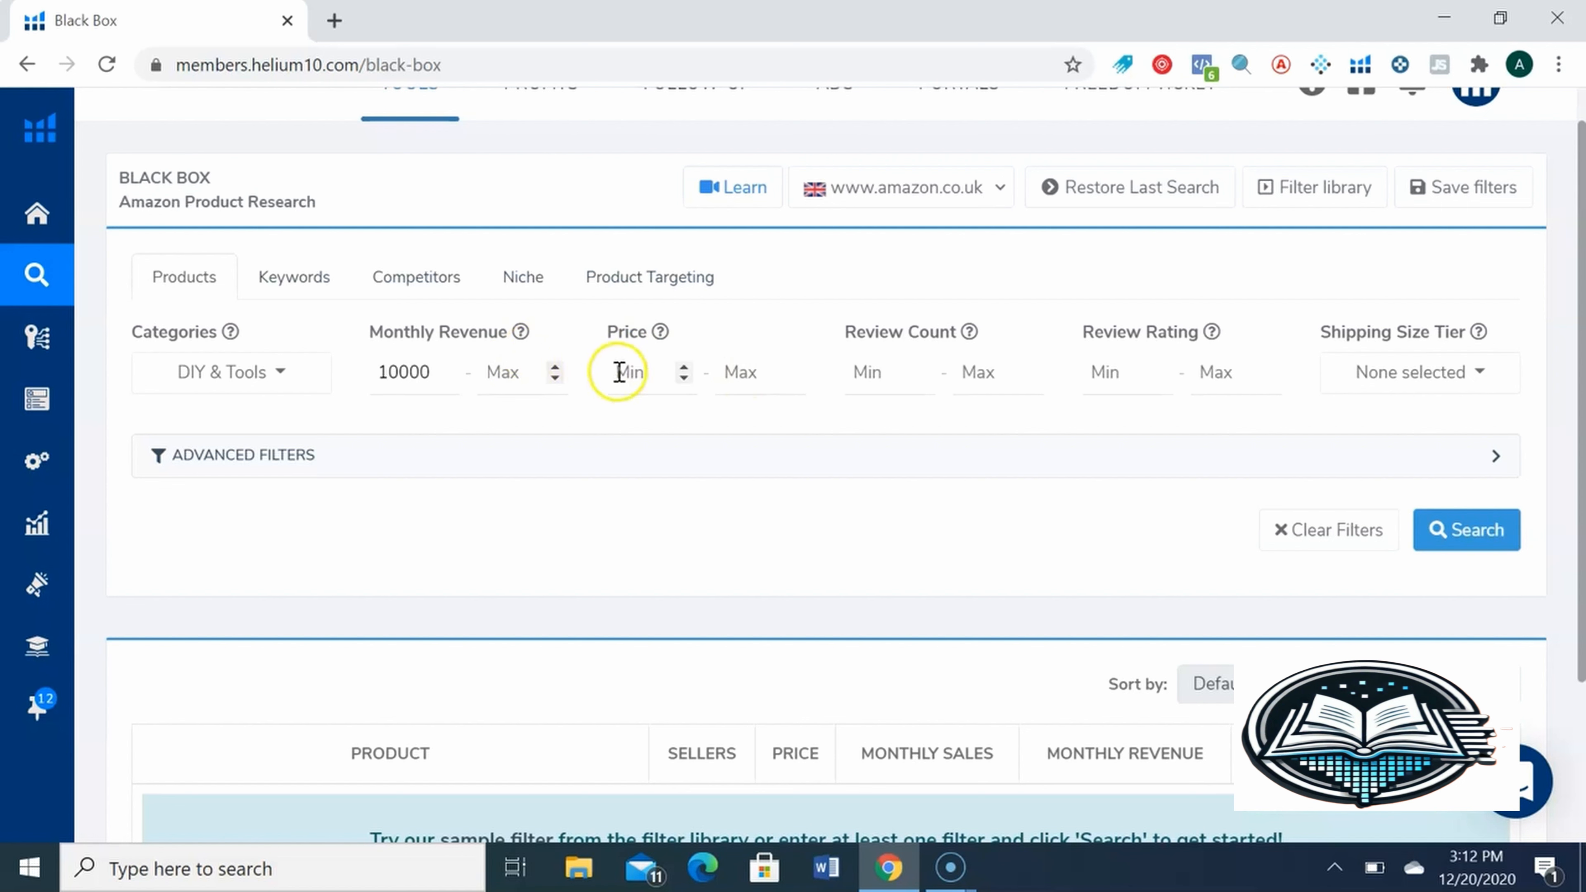
{"action": "left_click", "coordinate": [637, 373]}
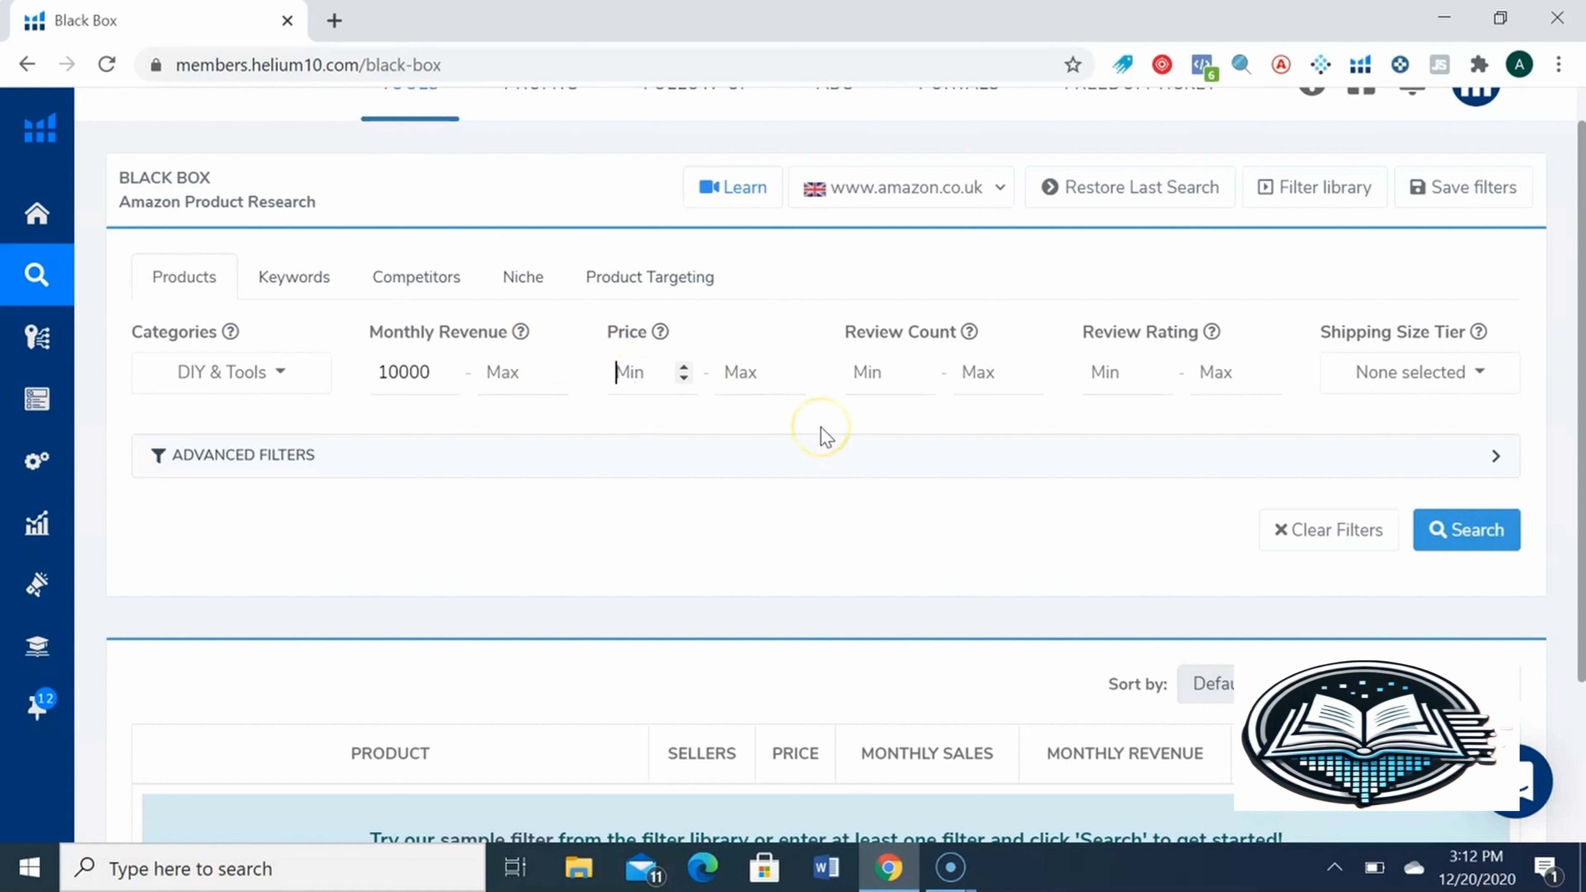
{"action": "type", "text": "10"}
{"action": "left_click", "coordinate": [752, 372]}
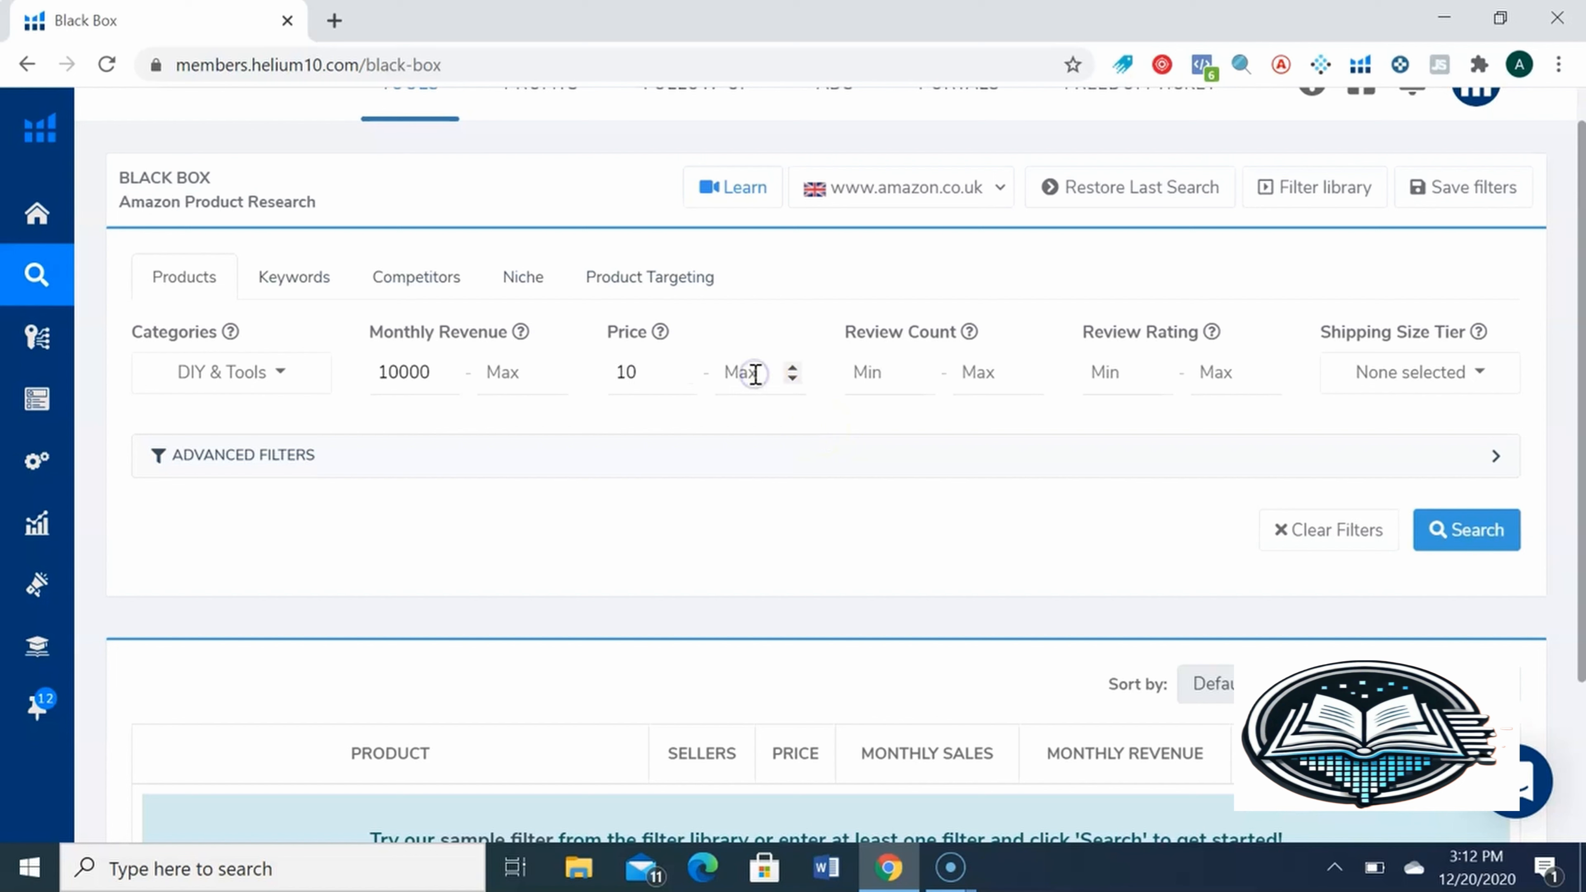
{"action": "type", "text": "30"}
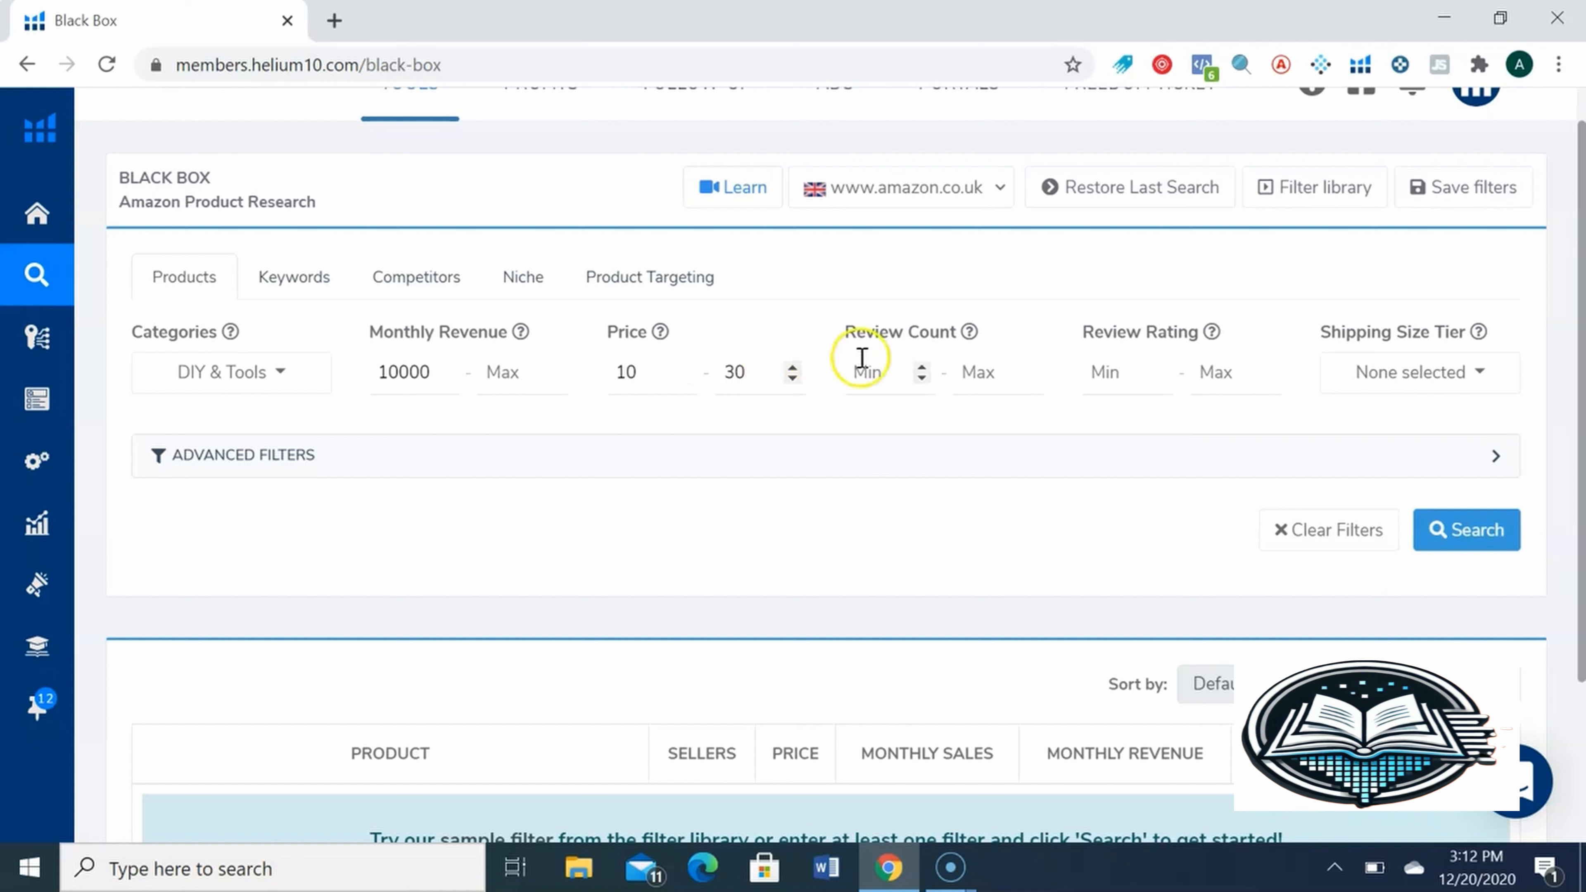
Limit the review count to between 200 and 1000.
{"action": "left_click", "coordinate": [882, 370]}
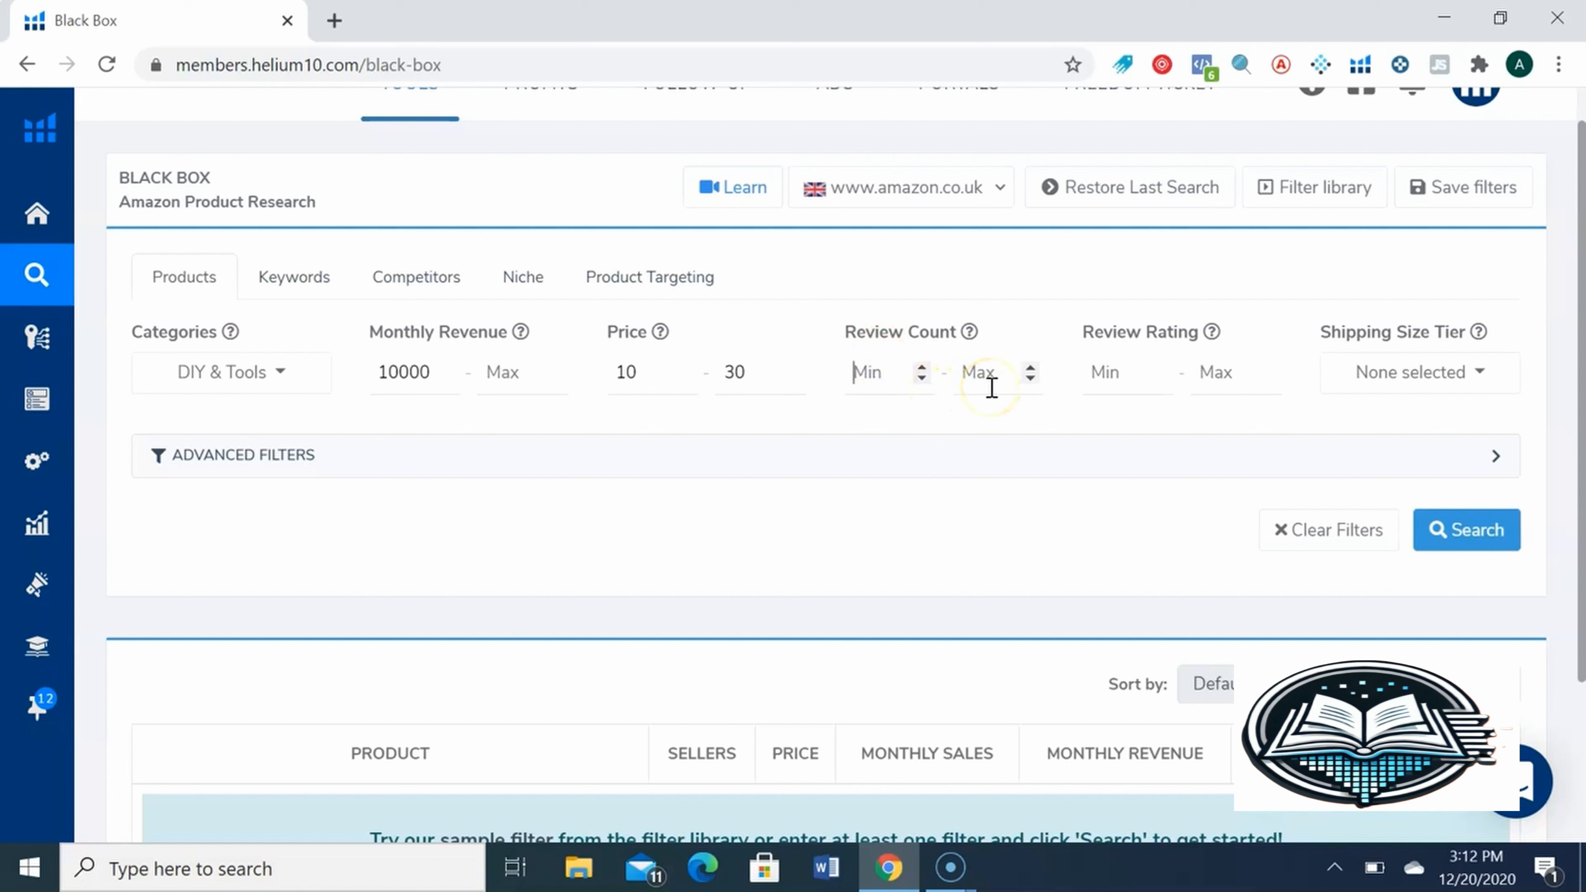
{"action": "type", "text": "200"}
{"action": "left_click", "coordinate": [980, 355]}
{"action": "left_click", "coordinate": [1005, 370]}
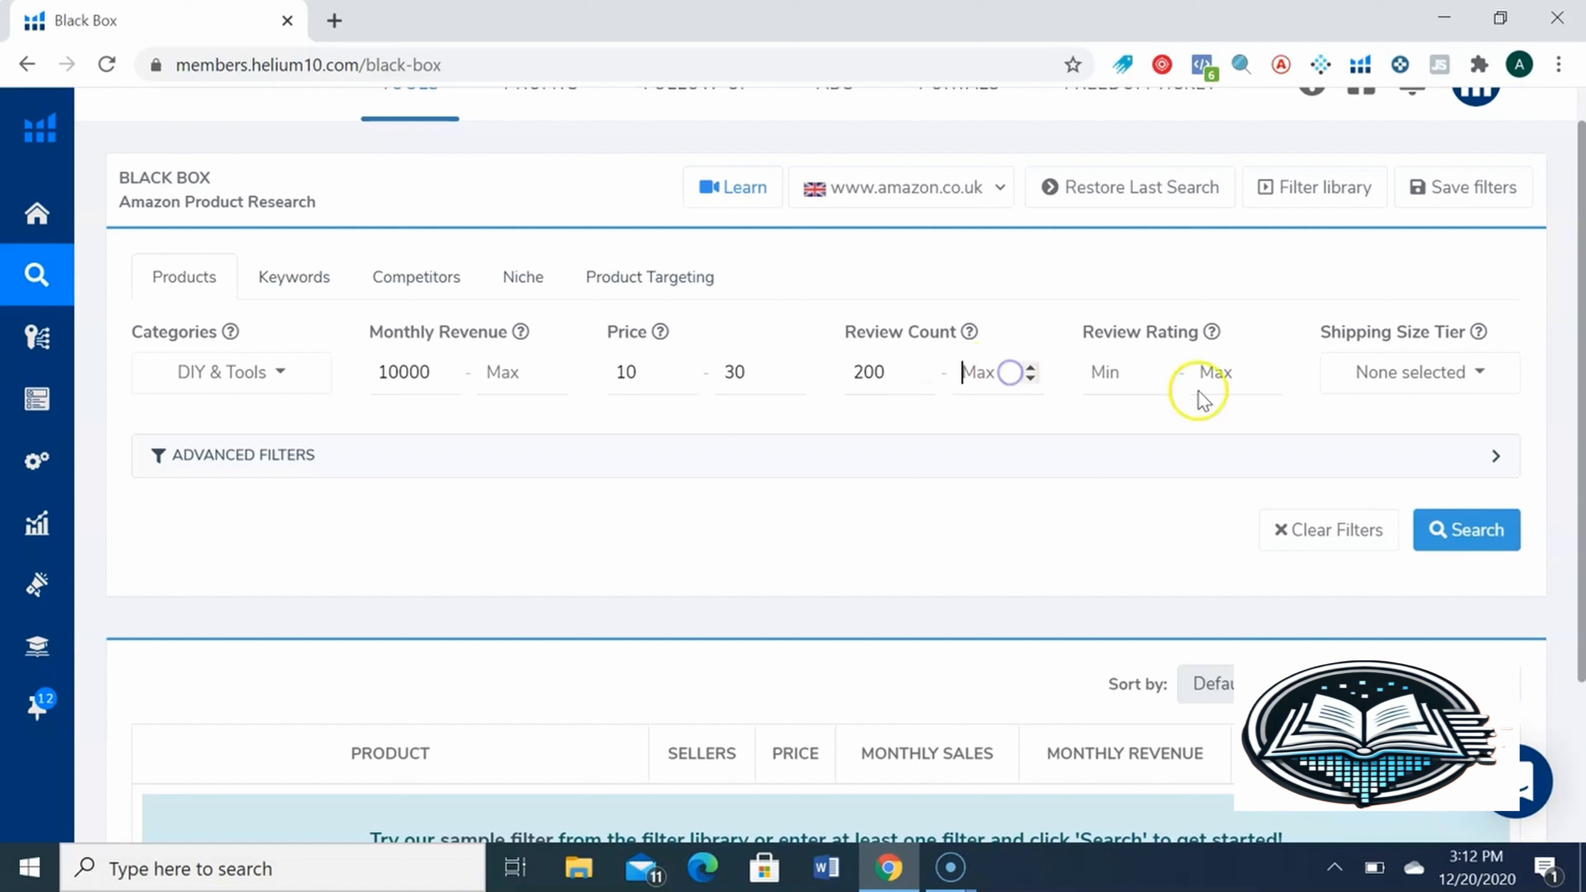
{"action": "type", "text": "1000"}
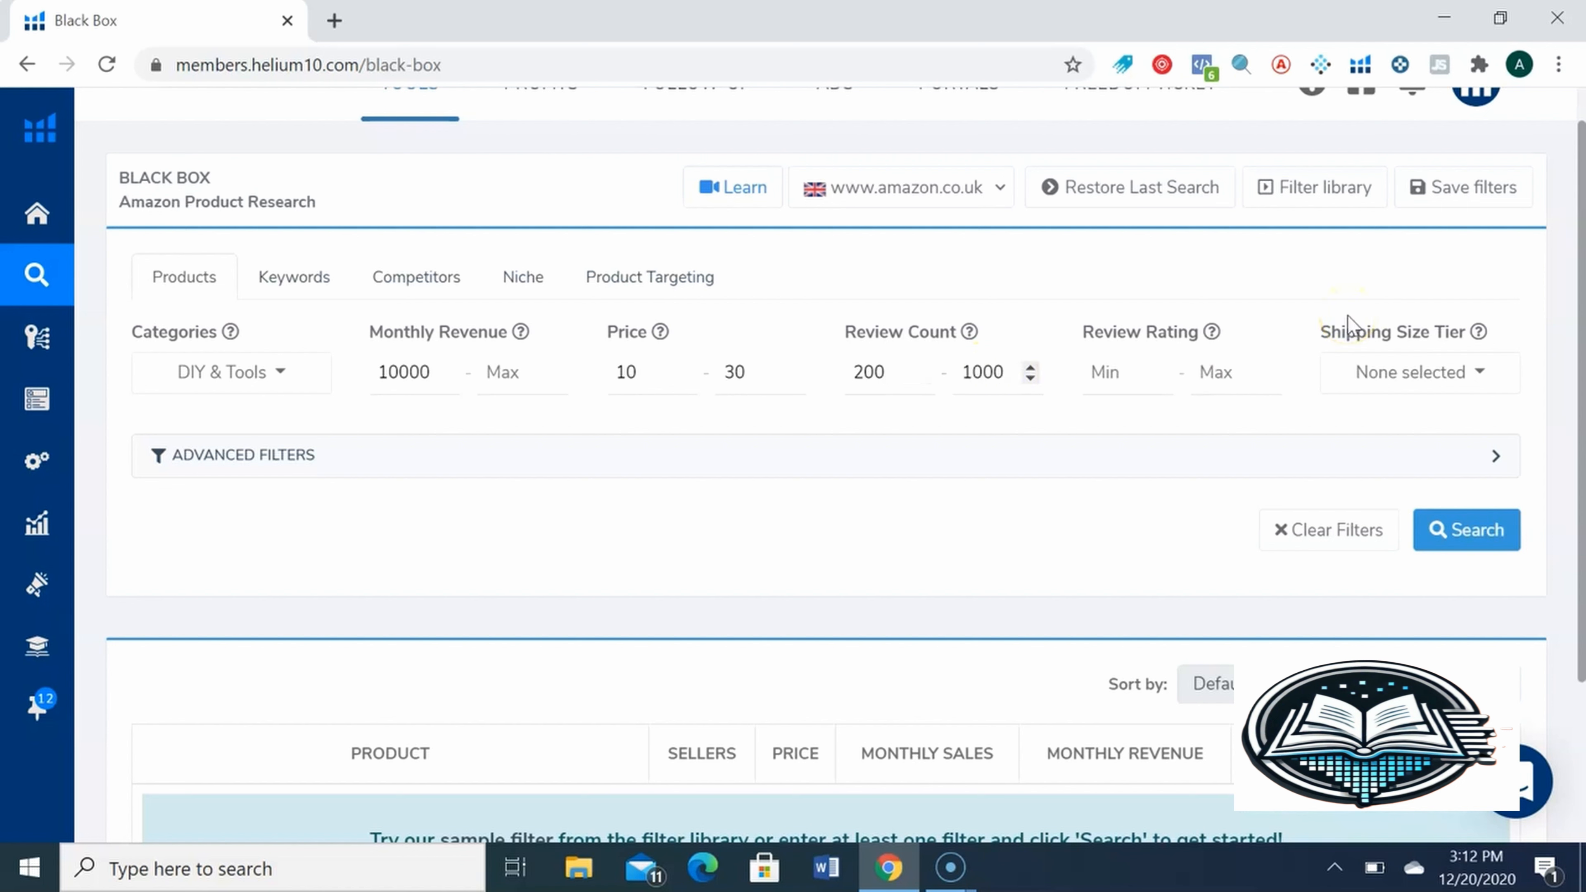
{"action": "left_click", "coordinate": [1117, 367]}
{"action": "left_click", "coordinate": [931, 388]}
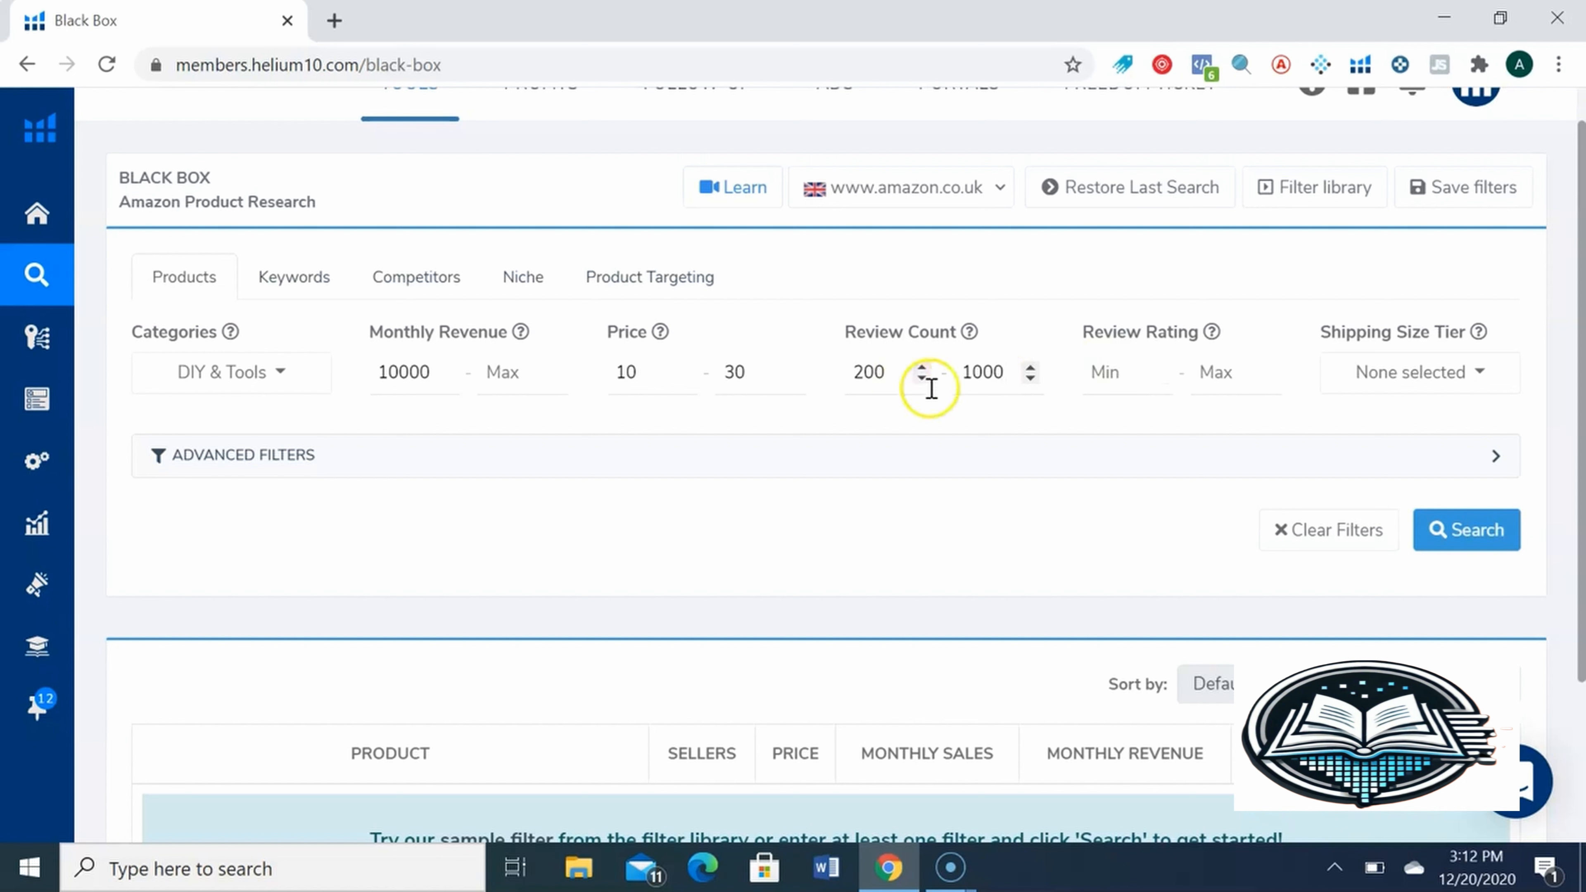
{"action": "left_click", "coordinate": [975, 373]}
Set the minimum review rating to 4.5 and run the product search.
{"action": "left_click", "coordinate": [1109, 375]}
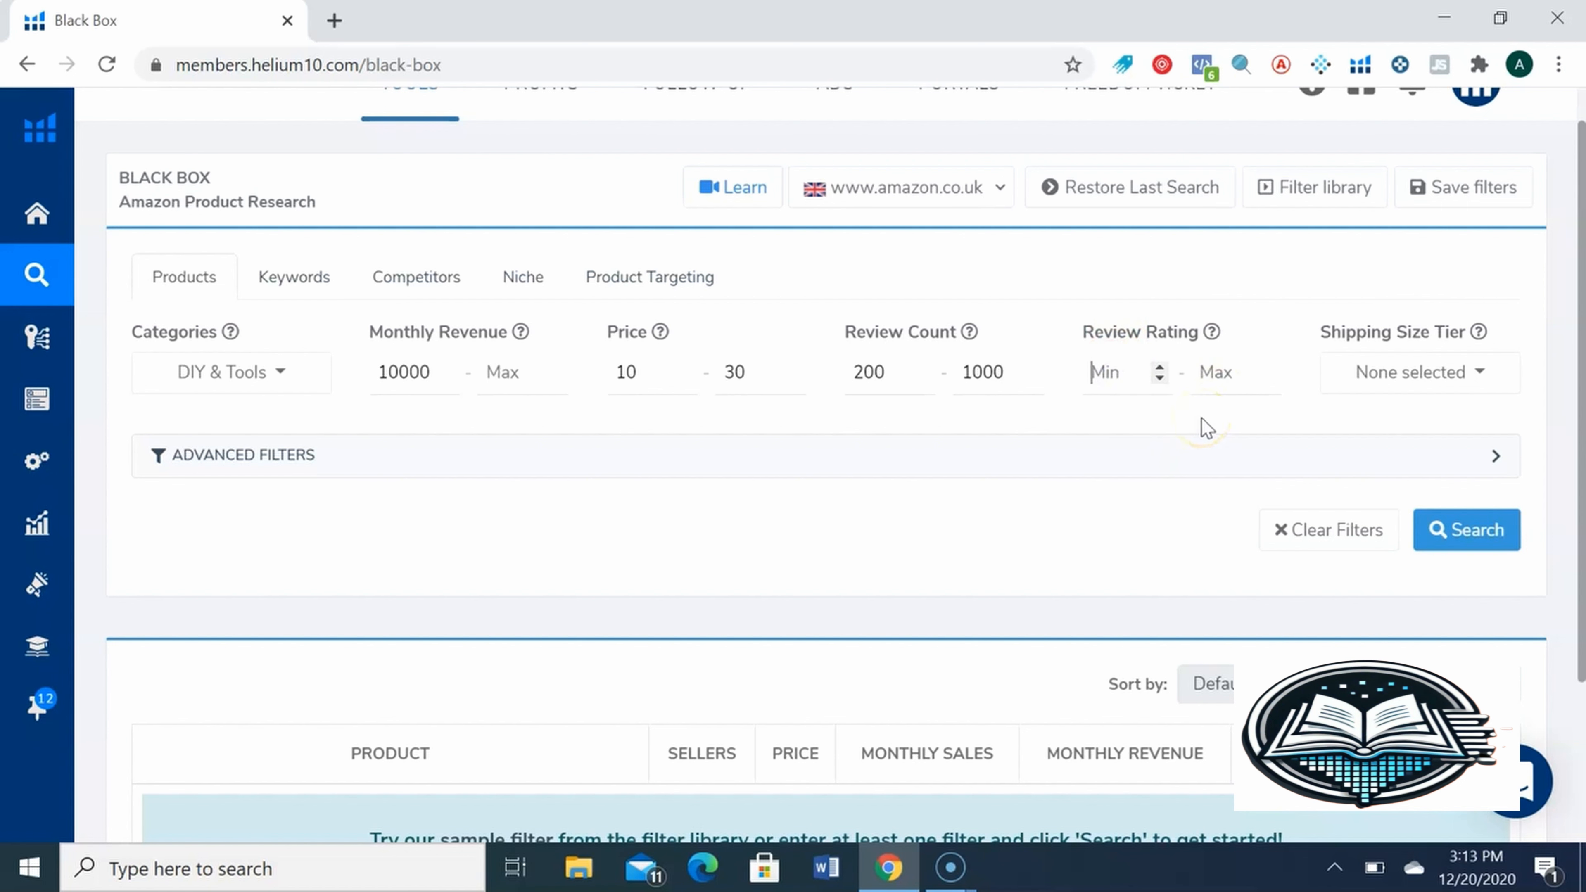
{"action": "type", "text": "4.5"}
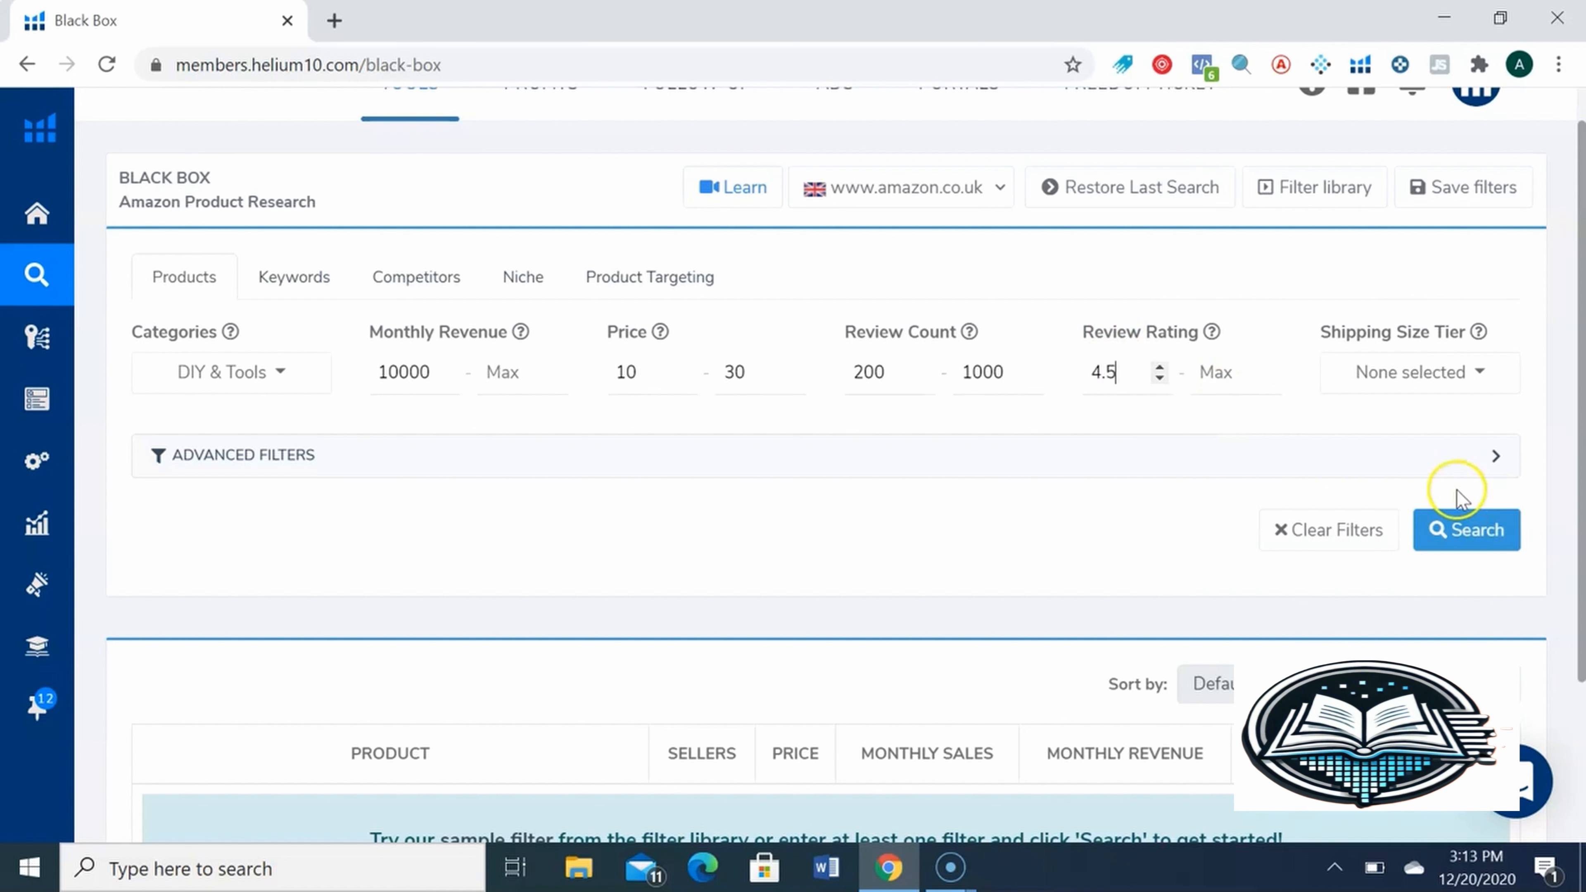
{"action": "left_click", "coordinate": [1462, 534]}
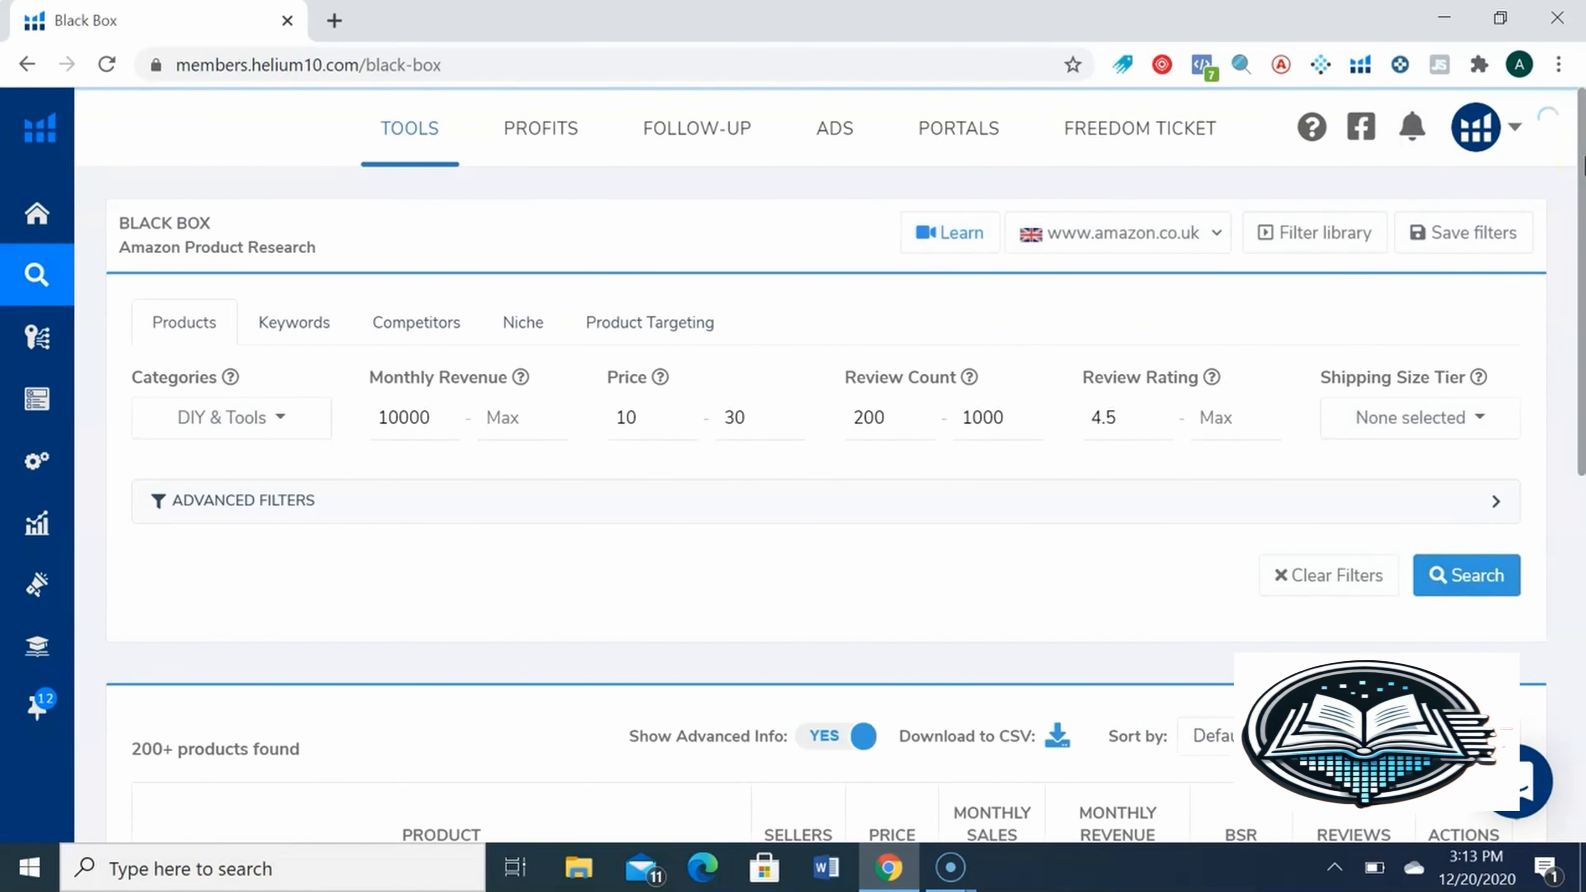
{"action": "left_click_drag", "start_coordinate": [1582, 163], "coordinate": [1582, 528]}
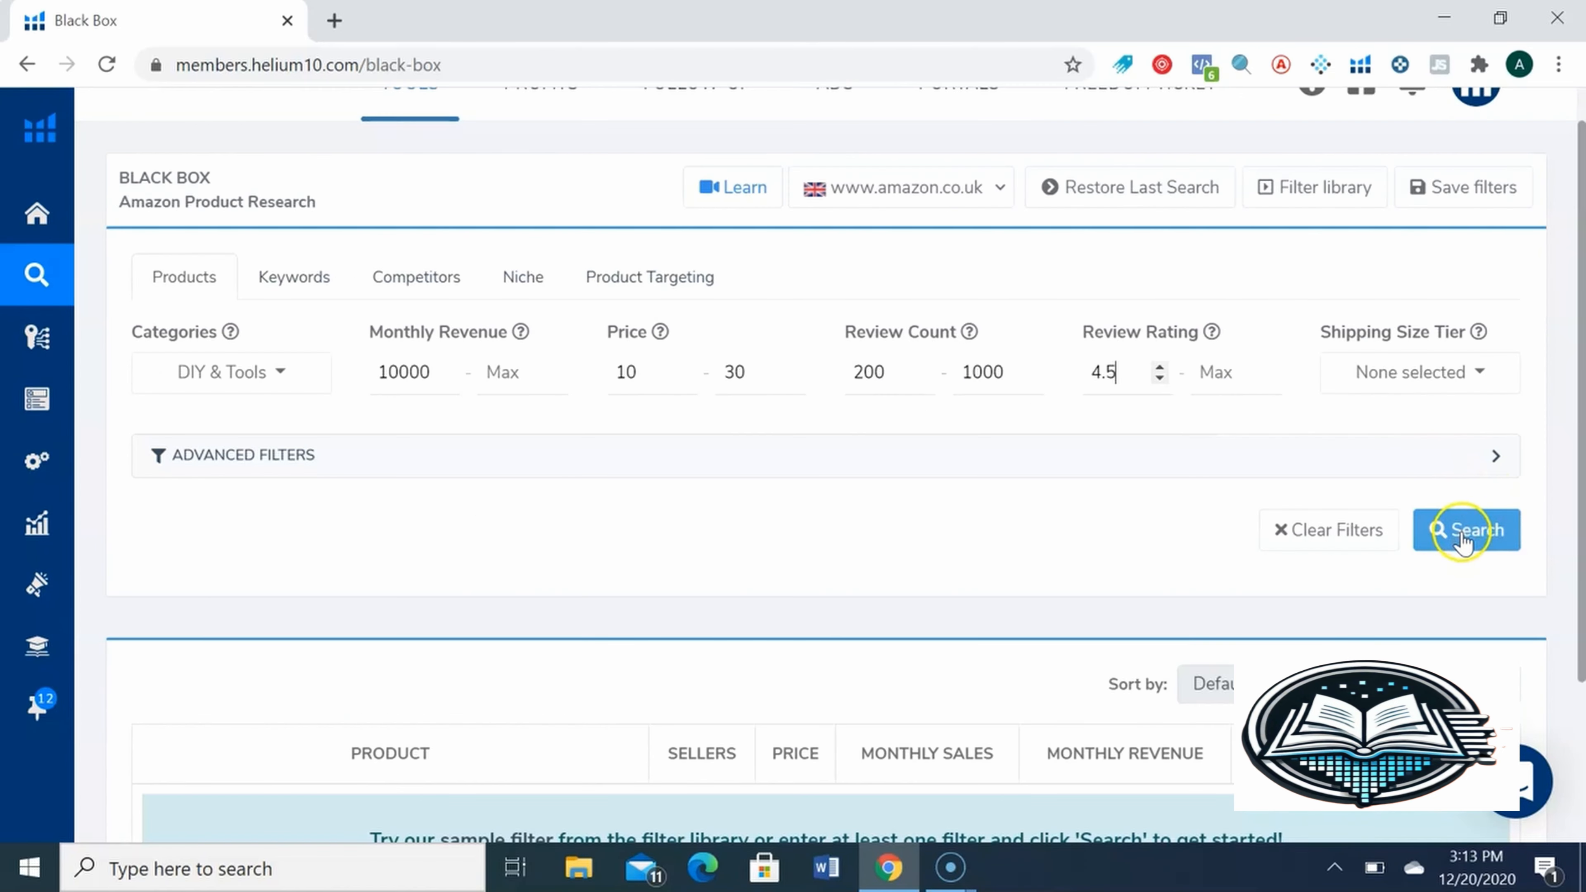
{"action": "left_click", "coordinate": [1464, 538]}
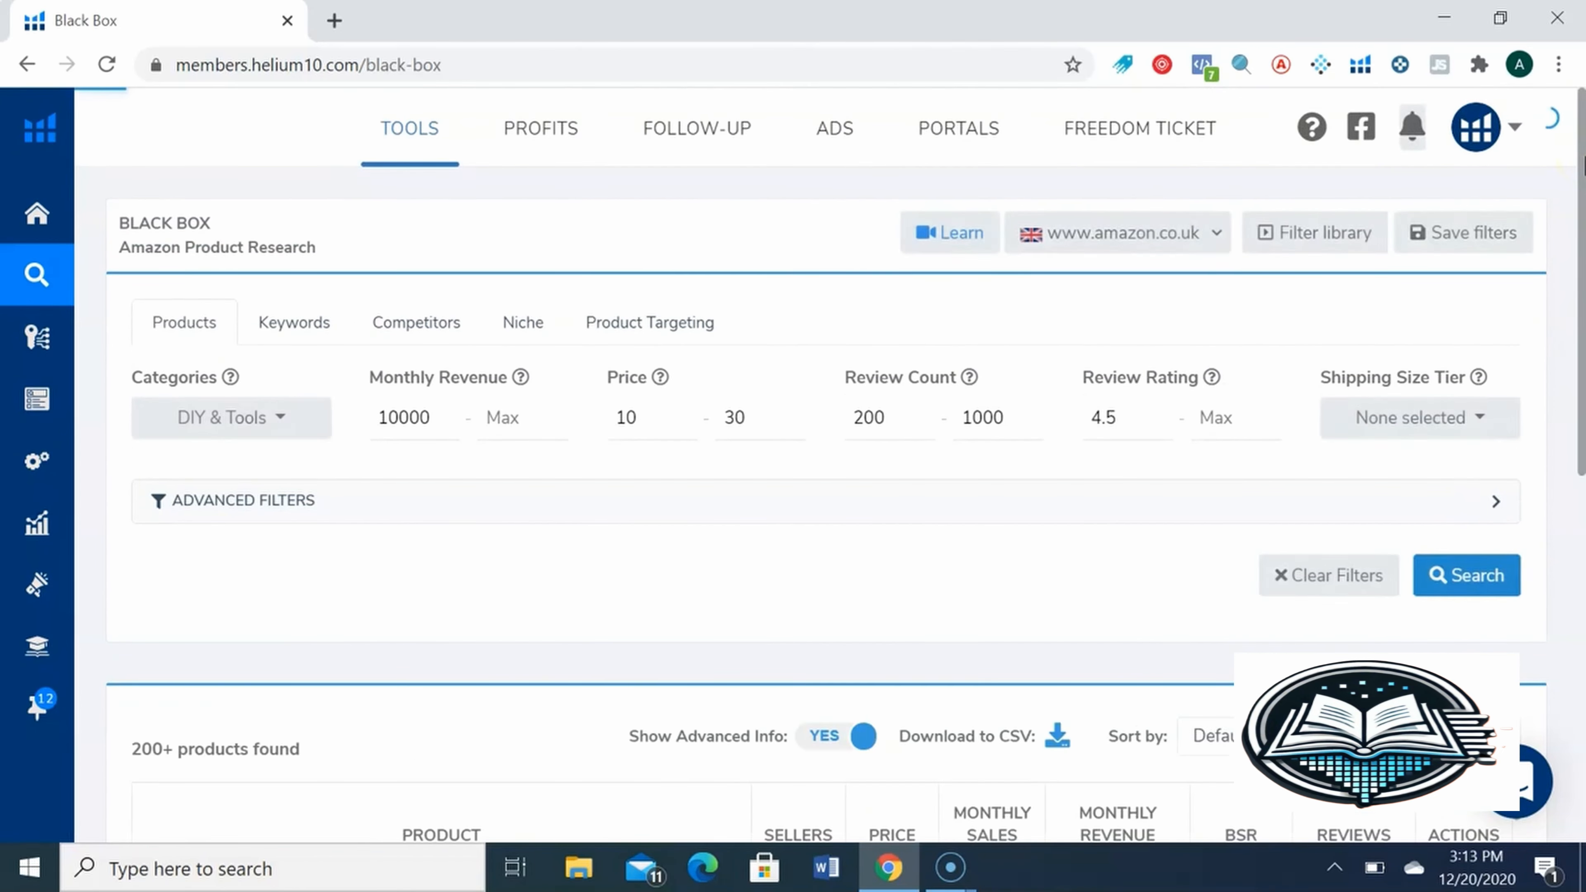
Browse result pages 1 and 10, and open the 4Pcs Hairpin Table Legs listing from page 1 on Amazon.
{"action": "left_click_drag", "start_coordinate": [1580, 161], "coordinate": [1582, 528]}
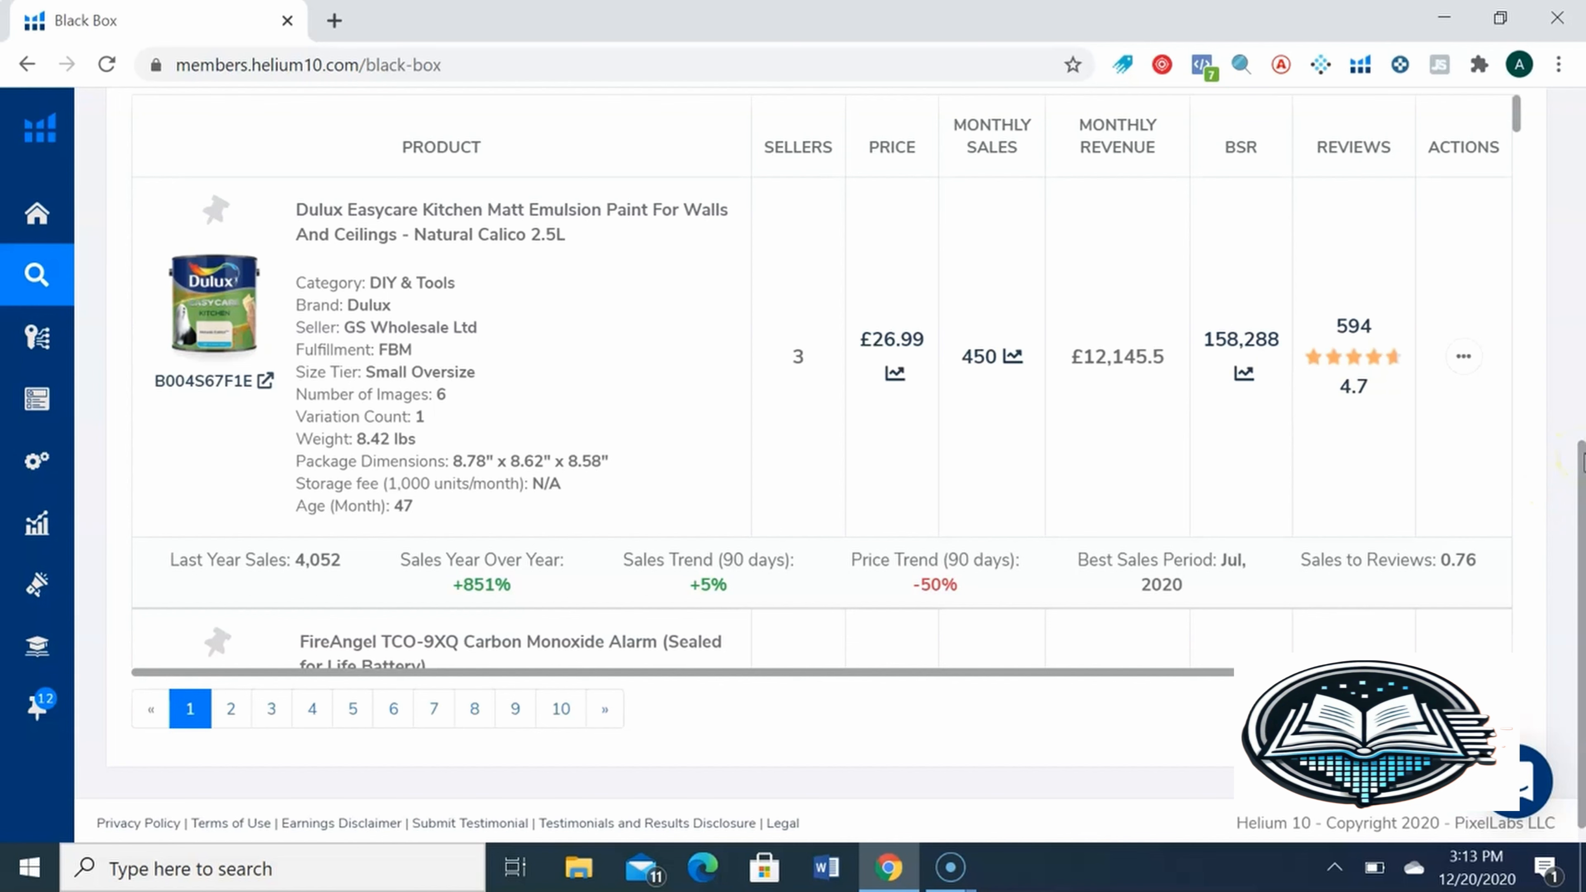
{"action": "left_click_drag", "start_coordinate": [1583, 464], "coordinate": [1580, 401]}
{"action": "left_click_drag", "start_coordinate": [1518, 227], "coordinate": [1580, 606]}
{"action": "left_click", "coordinate": [561, 823]}
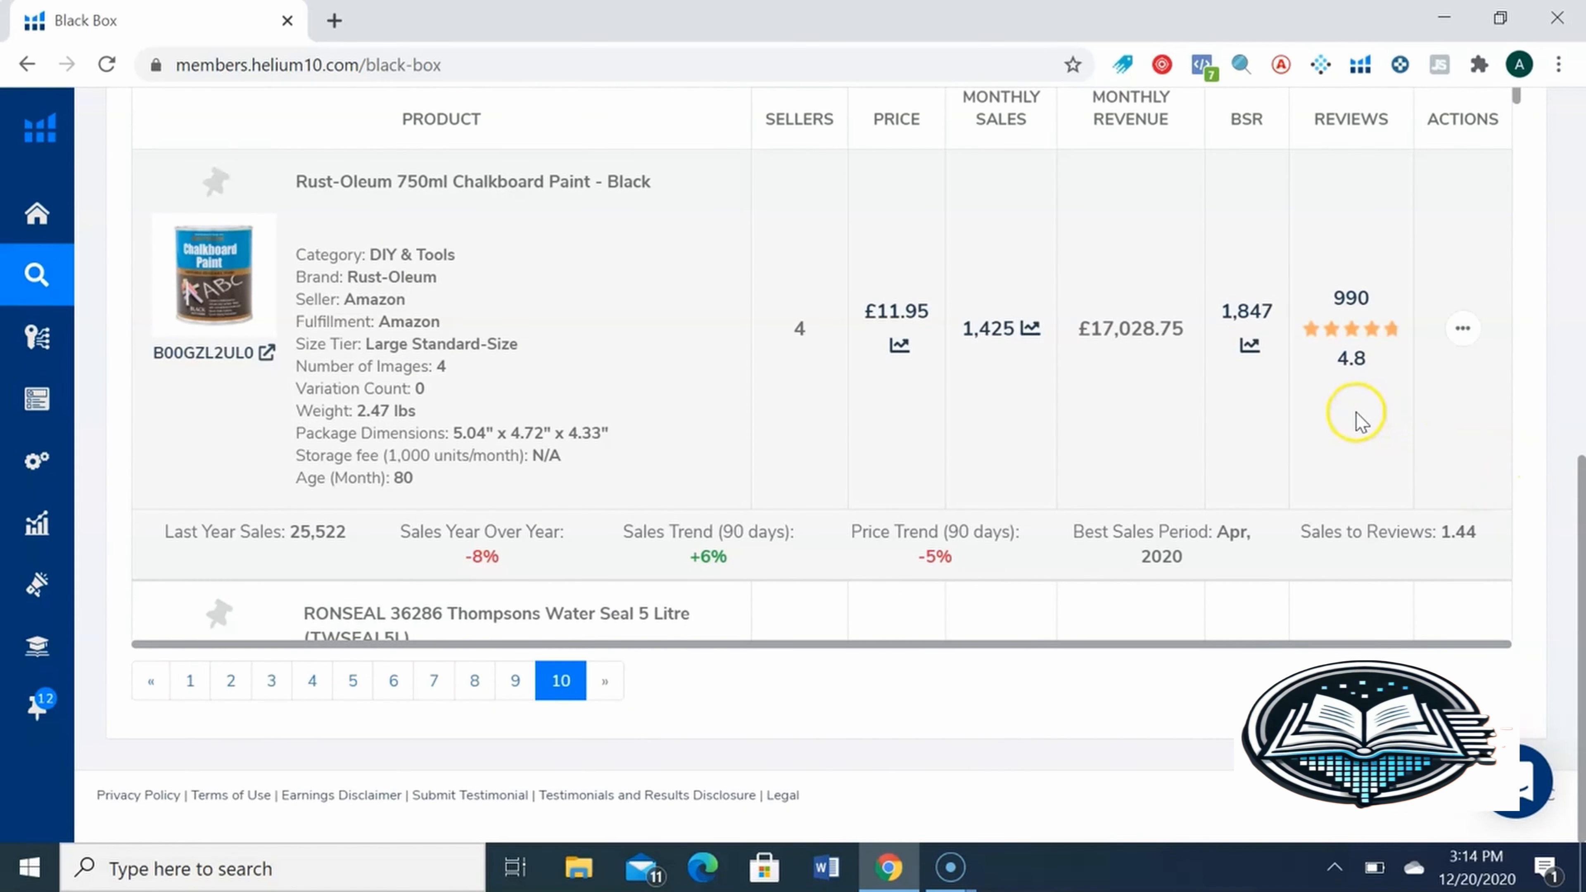
{"action": "left_click", "coordinate": [190, 681]}
{"action": "left_click_drag", "start_coordinate": [1519, 103], "coordinate": [1529, 220]}
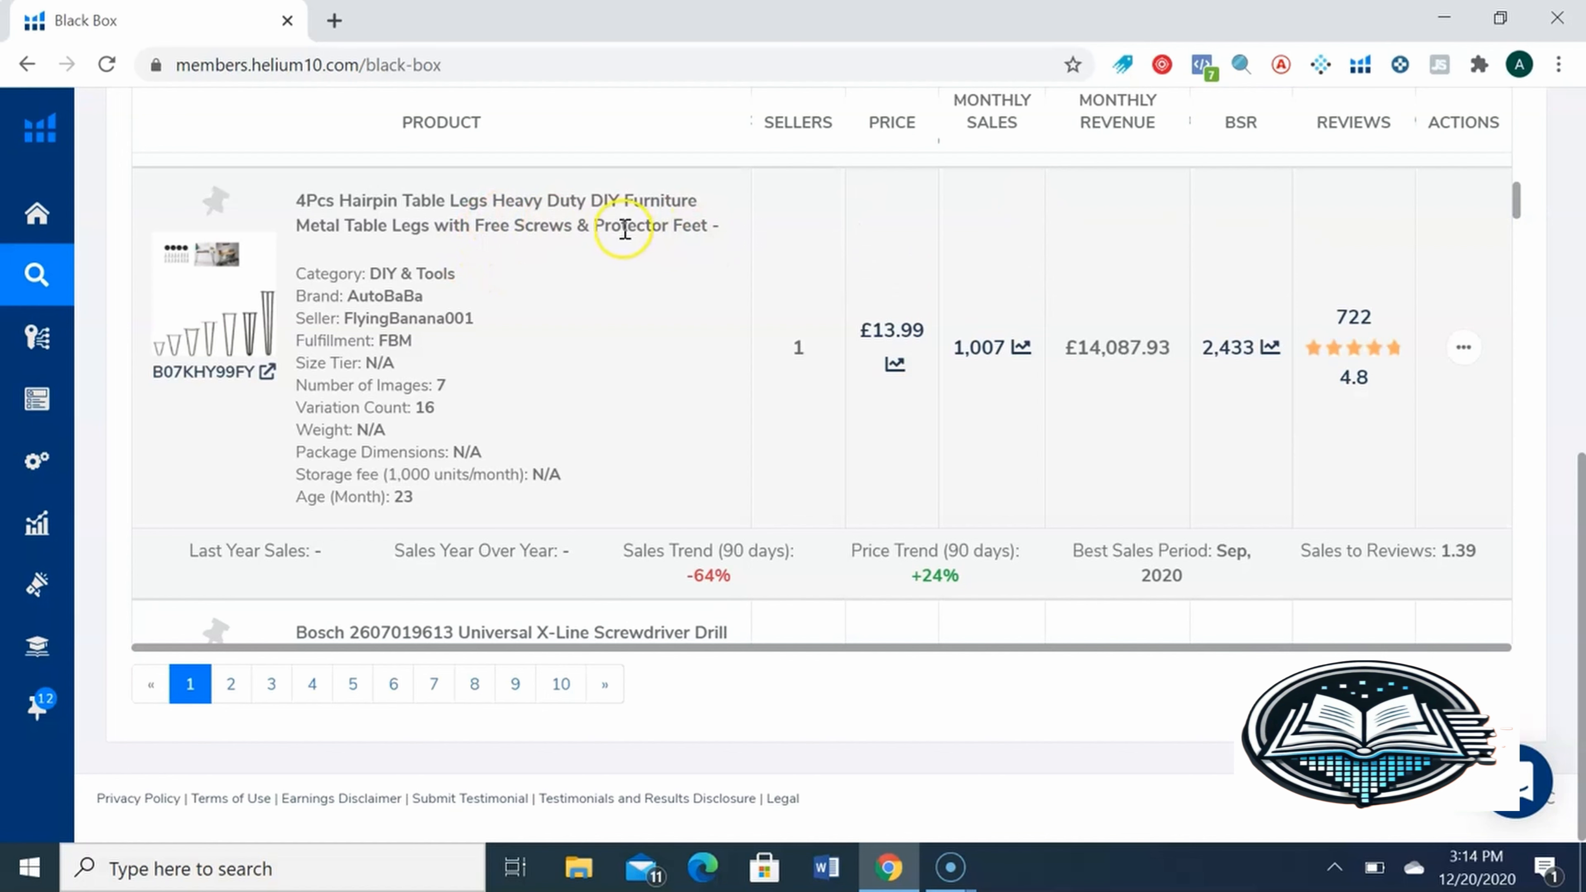
{"action": "left_click", "coordinate": [243, 326]}
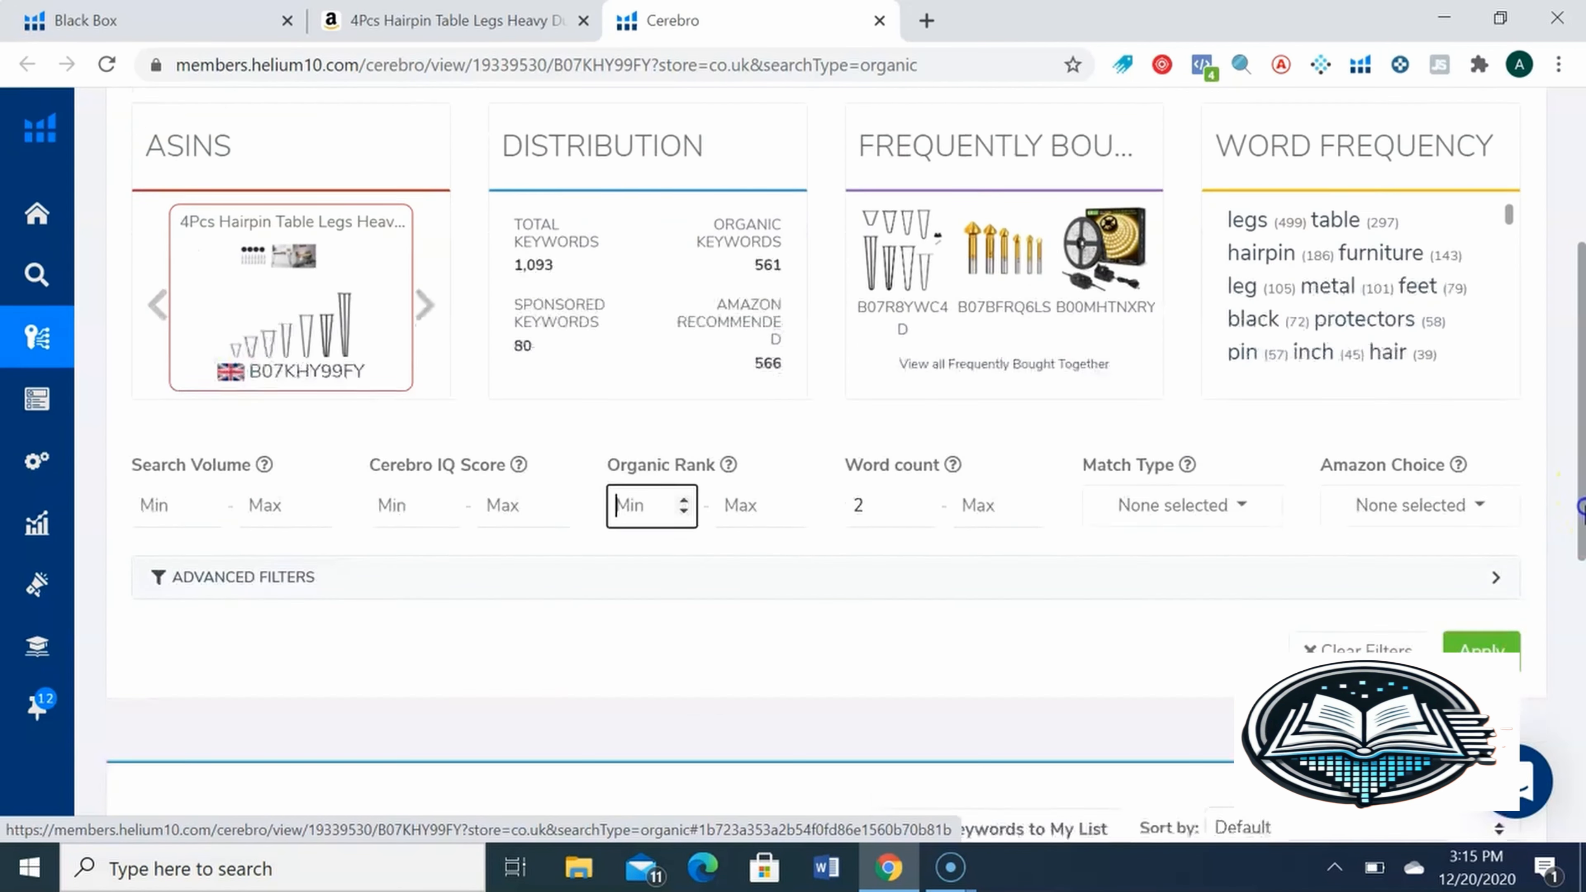
Filter the hairpin table legs keywords in Cerebro to organic ranks 1–15 and sort them by search volume.
{"action": "left_click_drag", "start_coordinate": [1585, 507], "coordinate": [1583, 514]}
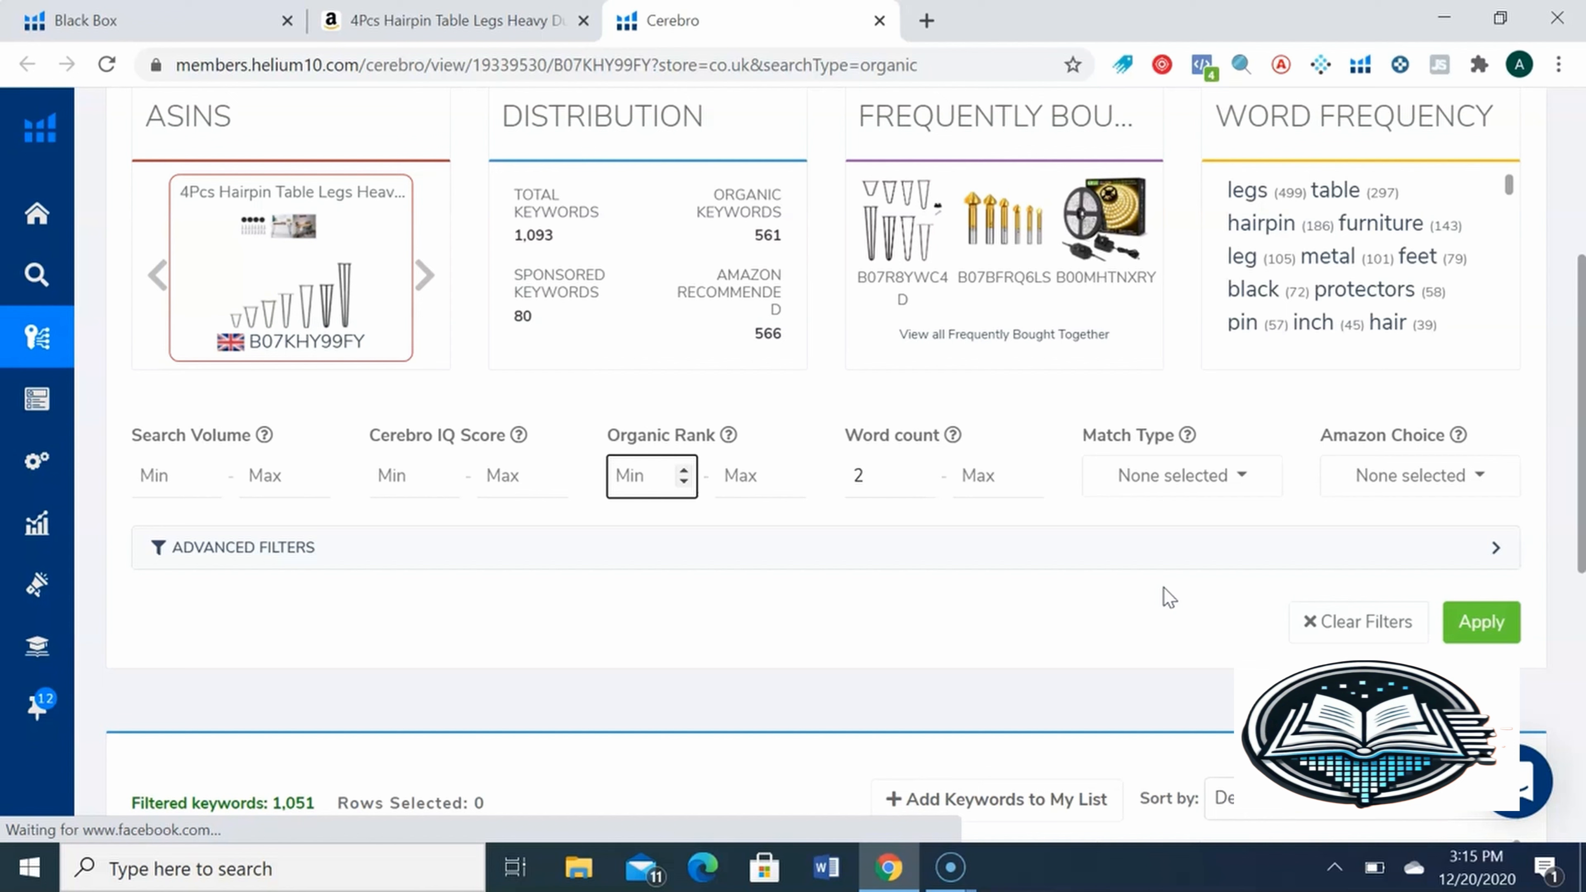
{"action": "type", "text": "1"}
{"action": "left_click", "coordinate": [745, 482]}
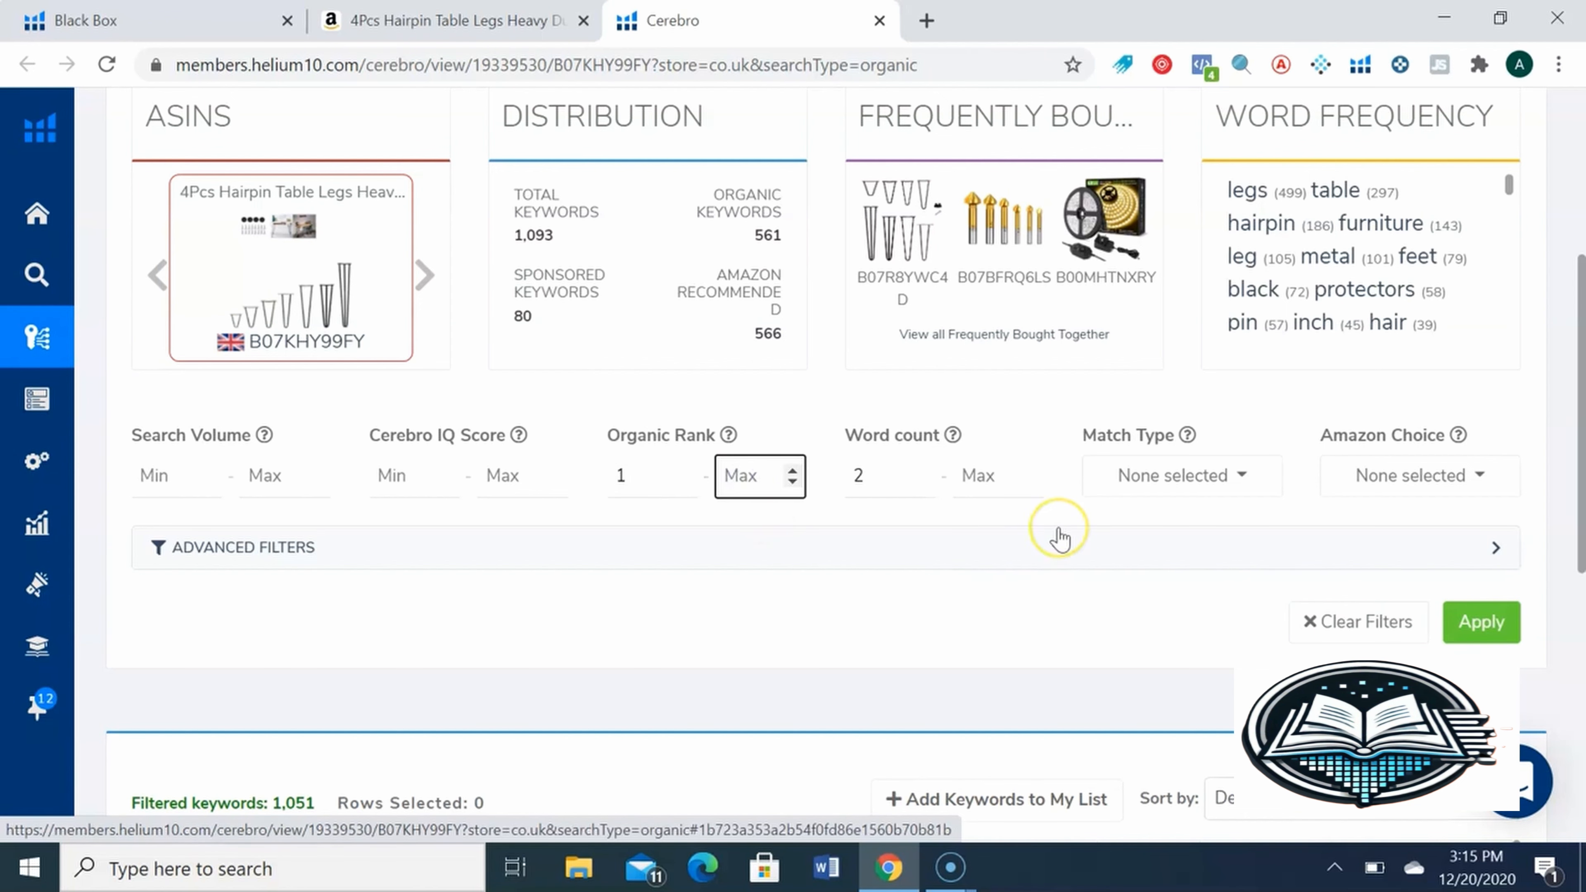
{"action": "type", "text": "15"}
{"action": "scroll", "coordinate": [1578, 428], "scroll_direction": "down", "scroll_amount": 4}
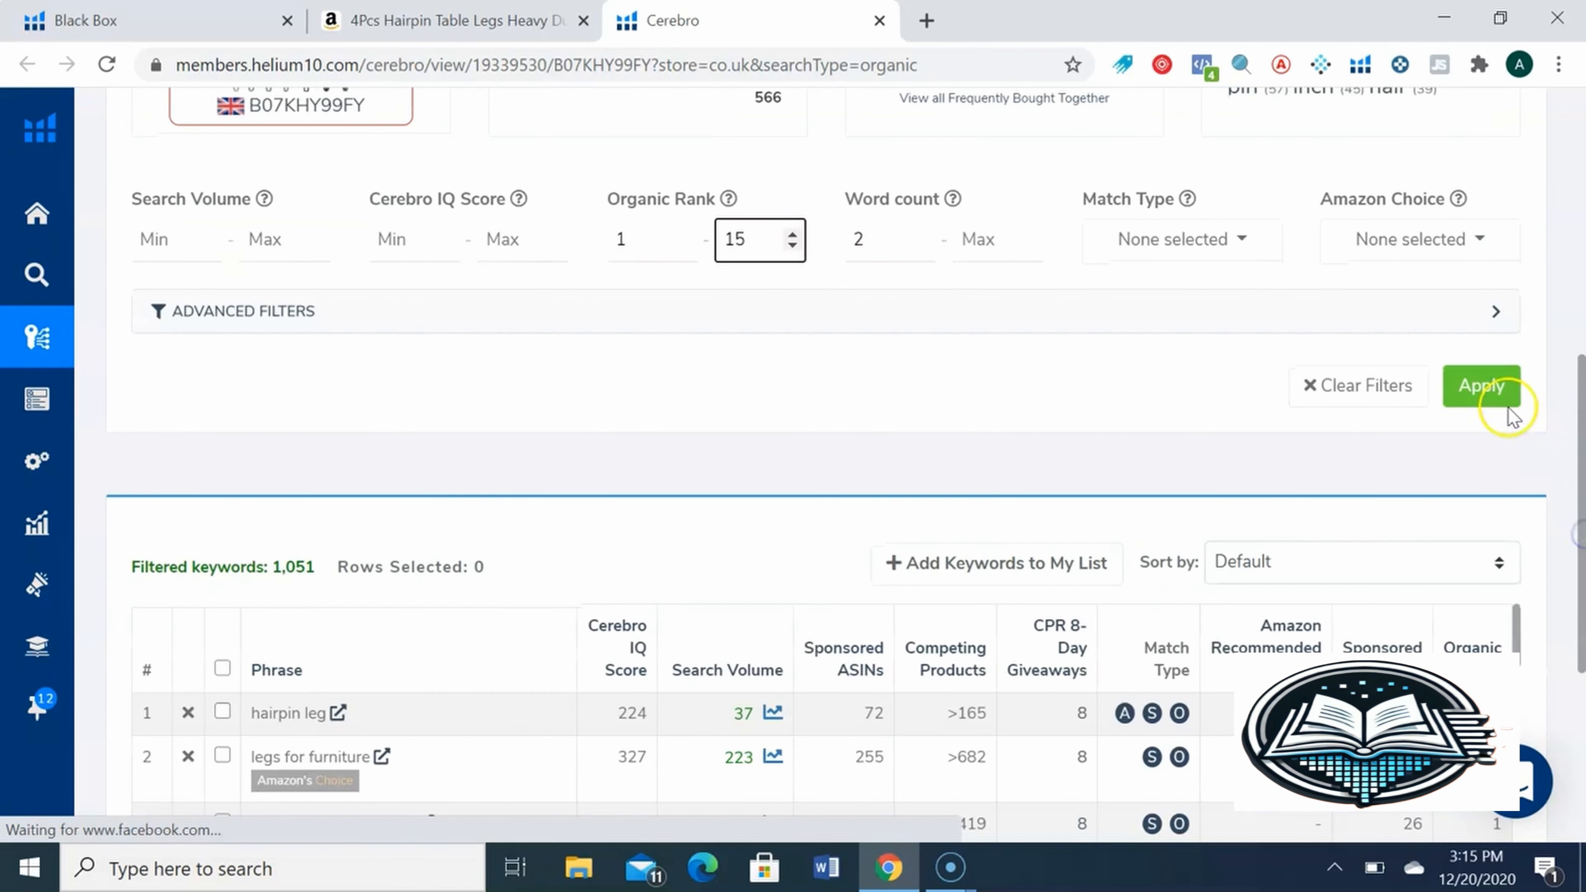
{"action": "left_click", "coordinate": [1496, 389]}
{"action": "scroll", "coordinate": [1581, 403], "scroll_direction": "down", "scroll_amount": 4}
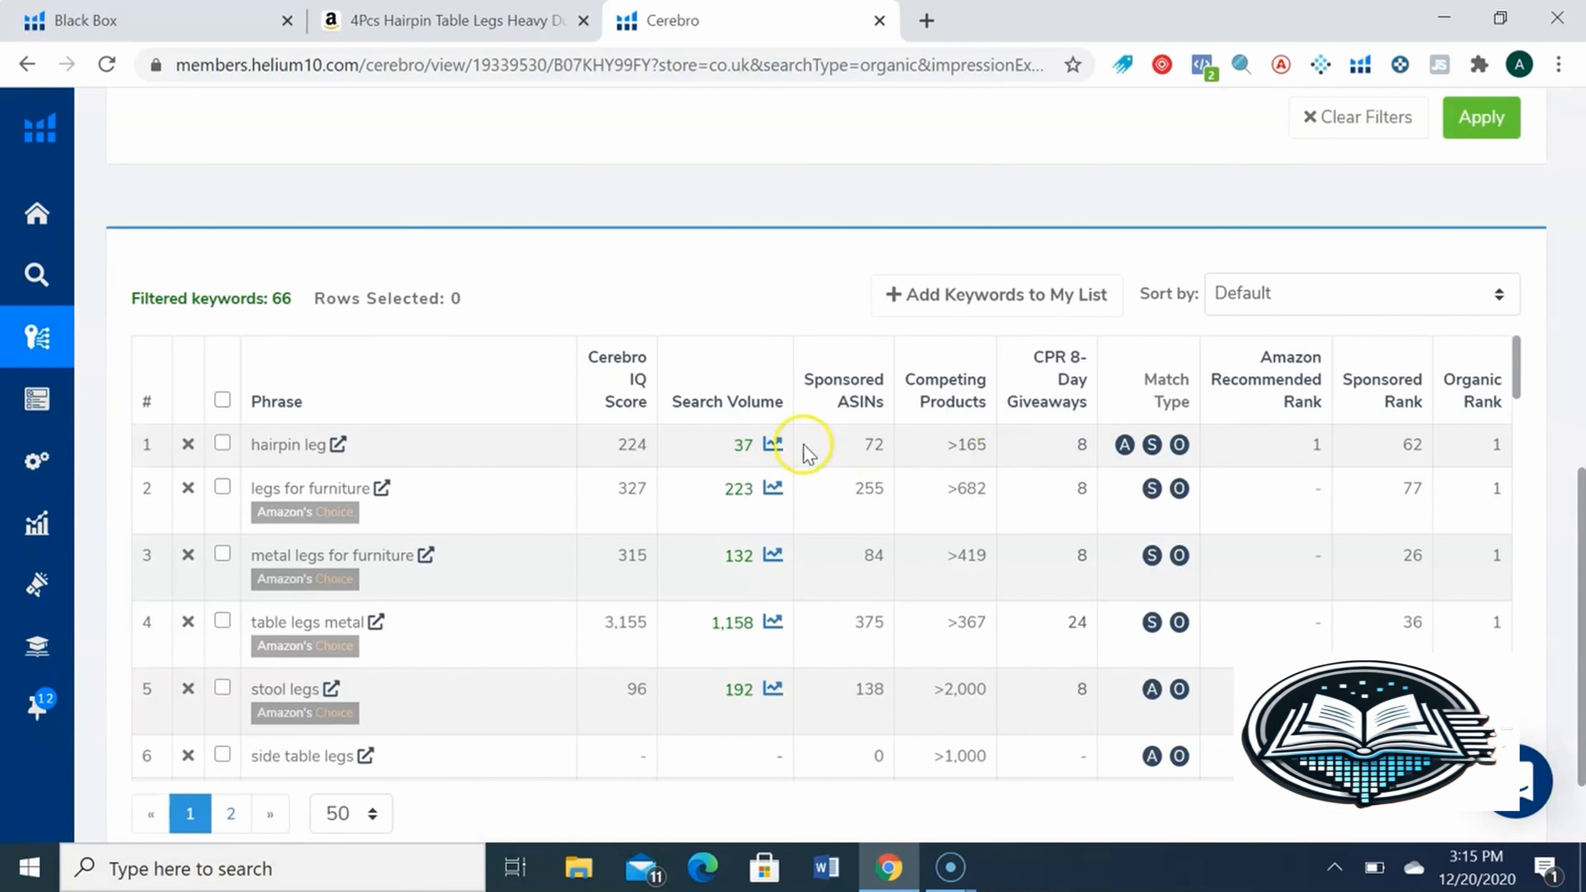
{"action": "left_click", "coordinate": [757, 403]}
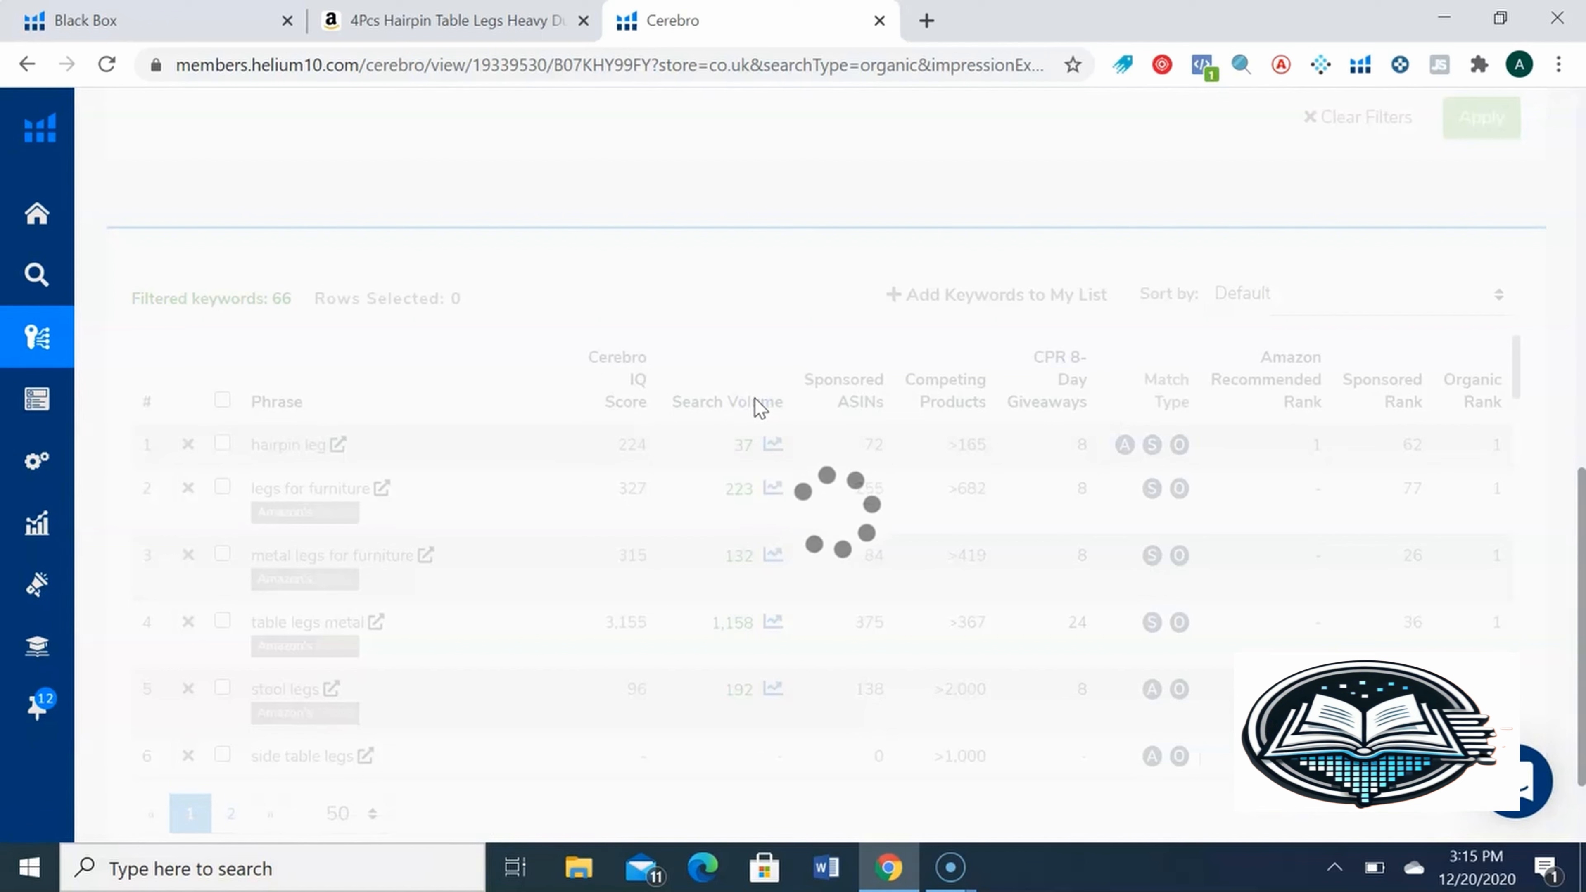
Sort the filtered hairpin table legs keywords by search volume from high to low in Cerebro.
{"action": "left_click", "coordinate": [747, 408]}
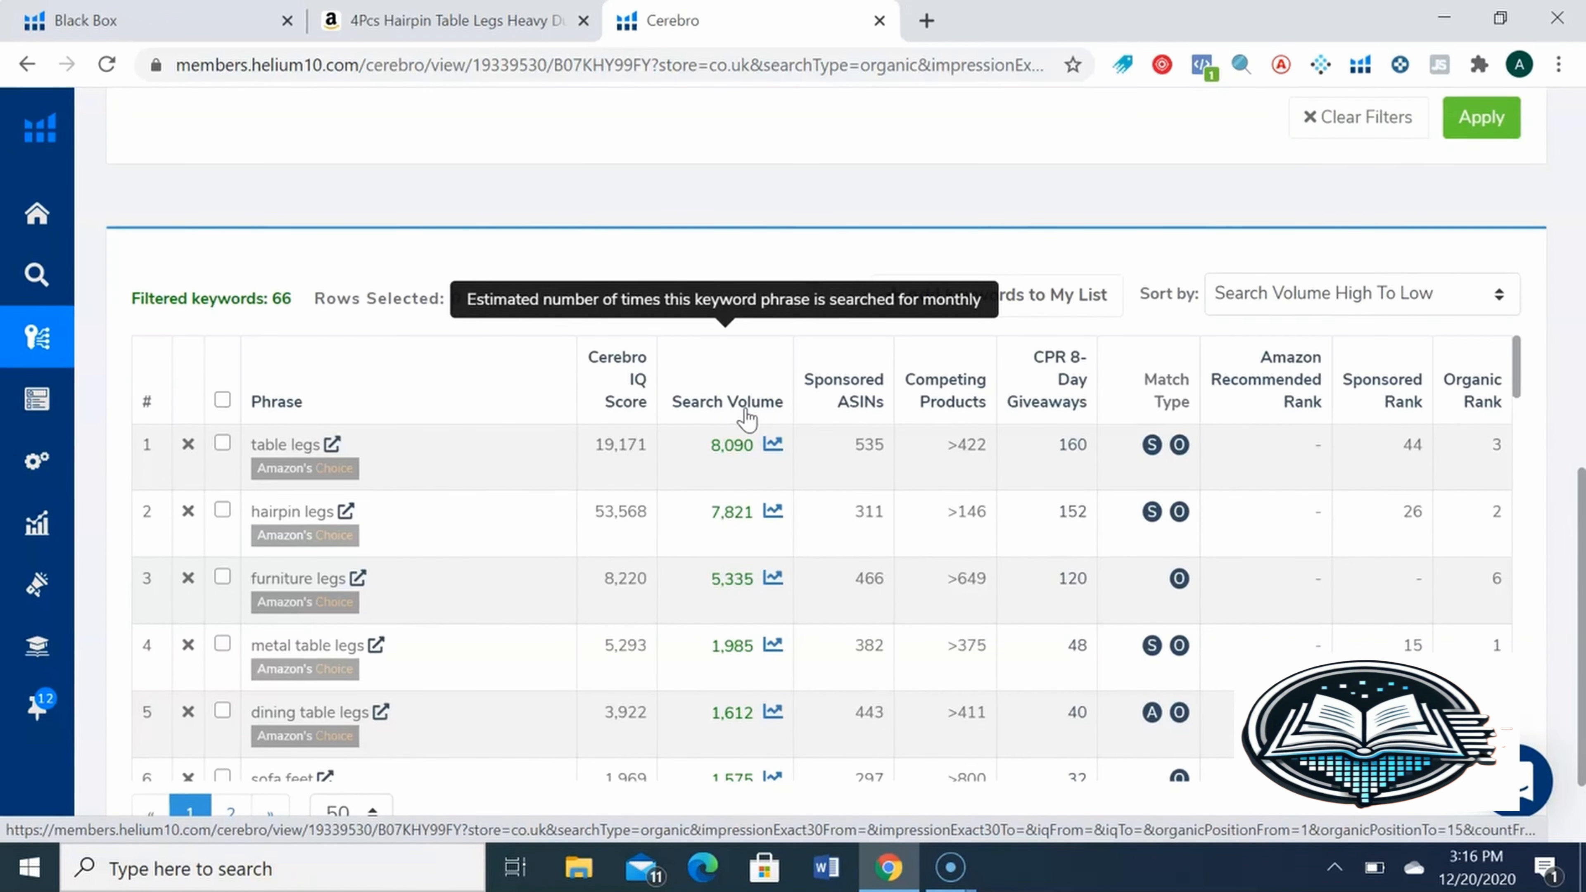
{"action": "scroll", "coordinate": [746, 412], "scroll_direction": "down", "scroll_amount": 2}
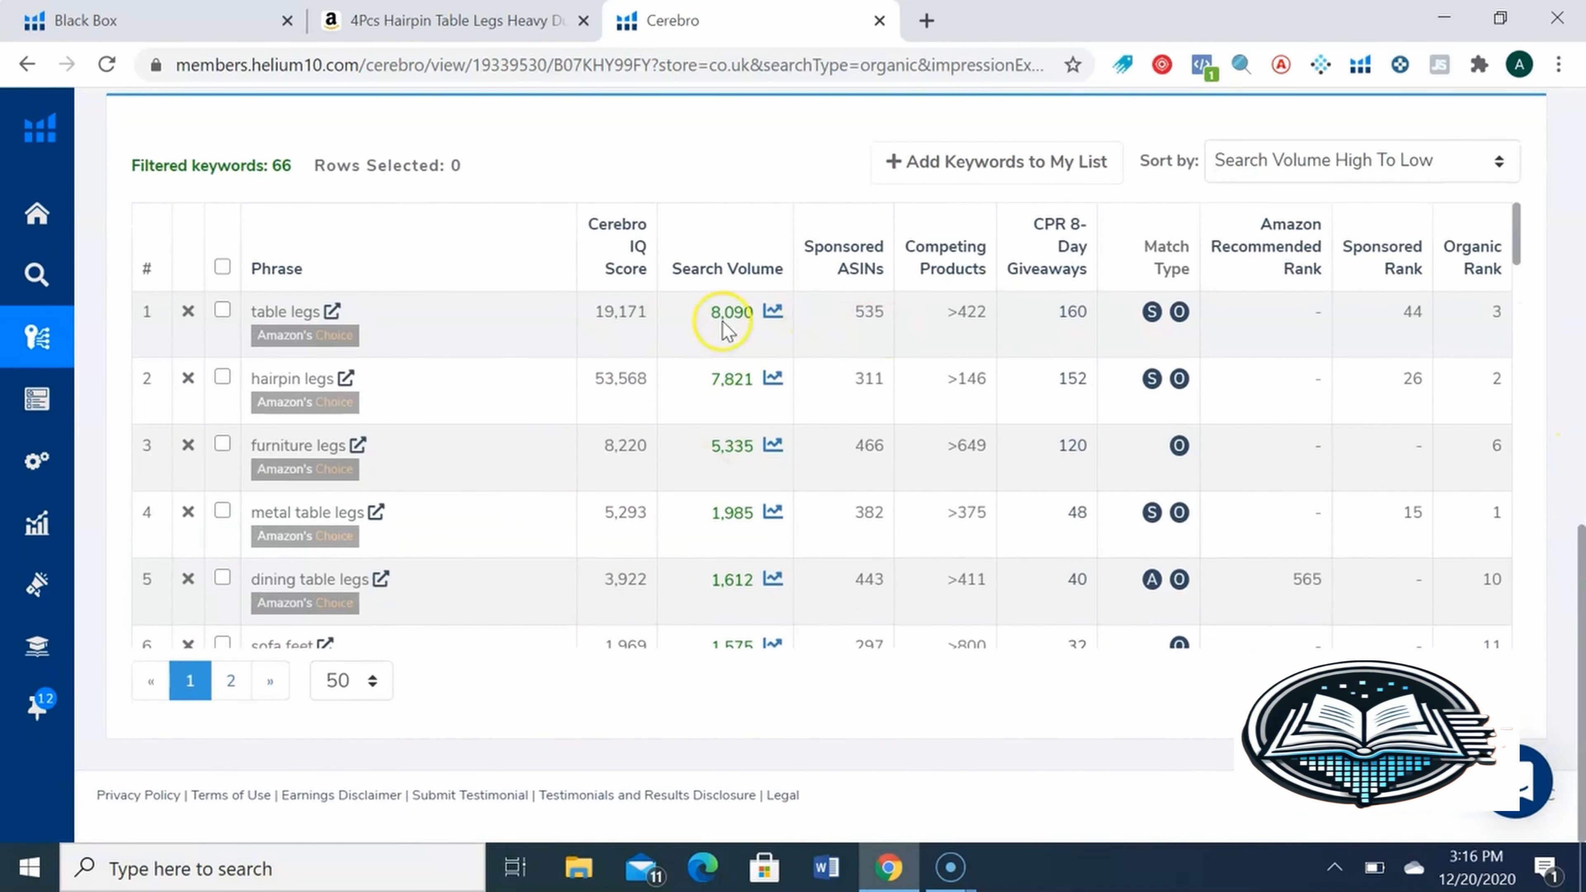
{"action": "mouse_move", "coordinate": [759, 260]}
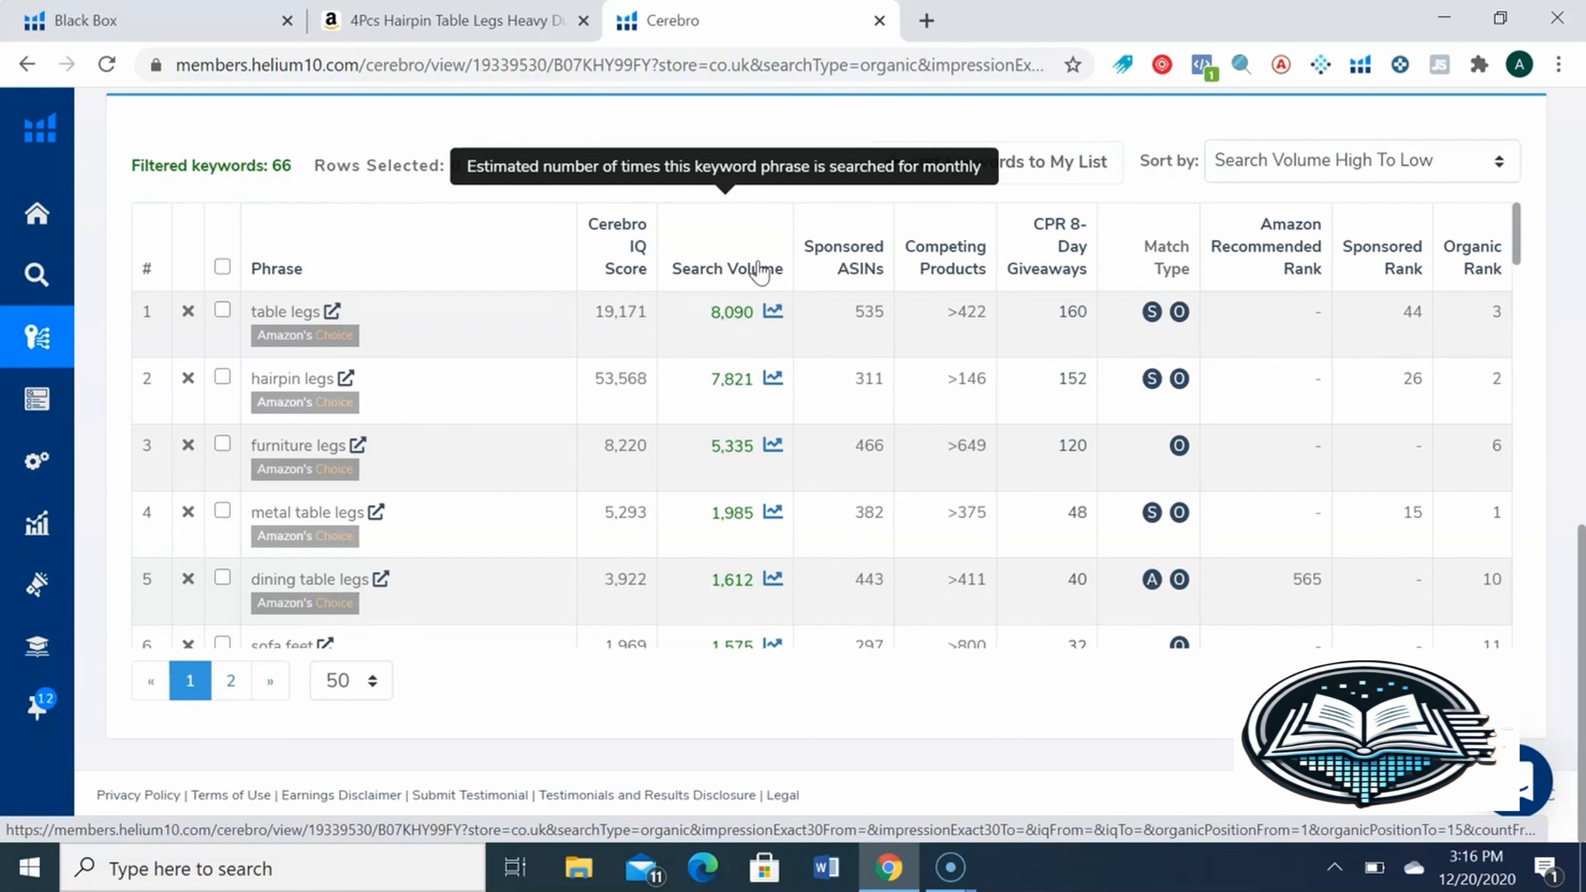
{"action": "left_click", "coordinate": [758, 270]}
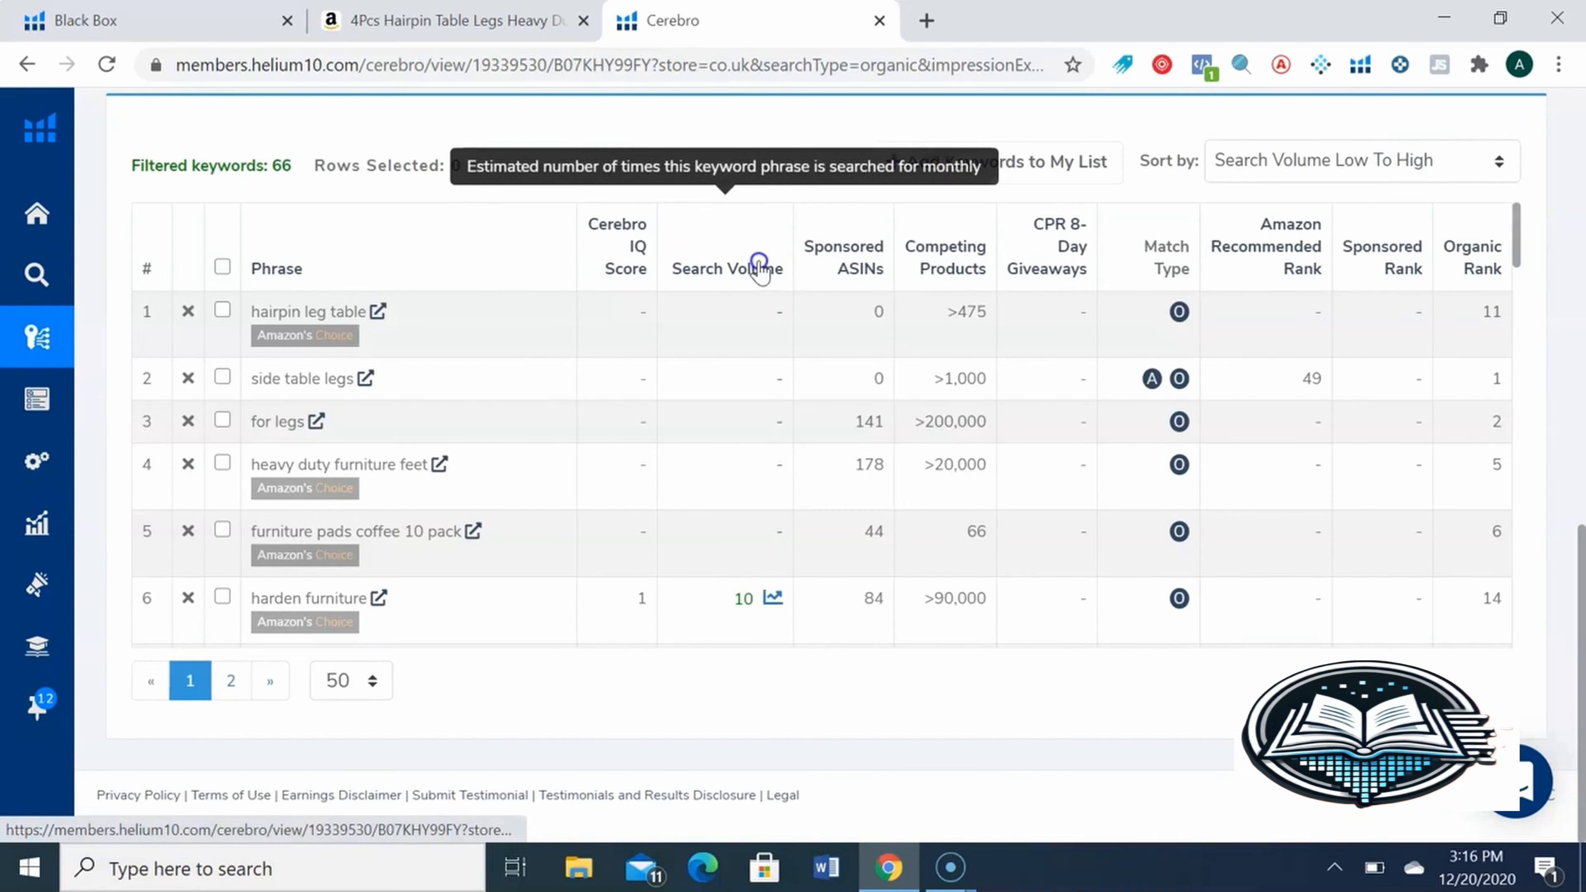
{"action": "left_click", "coordinate": [759, 263]}
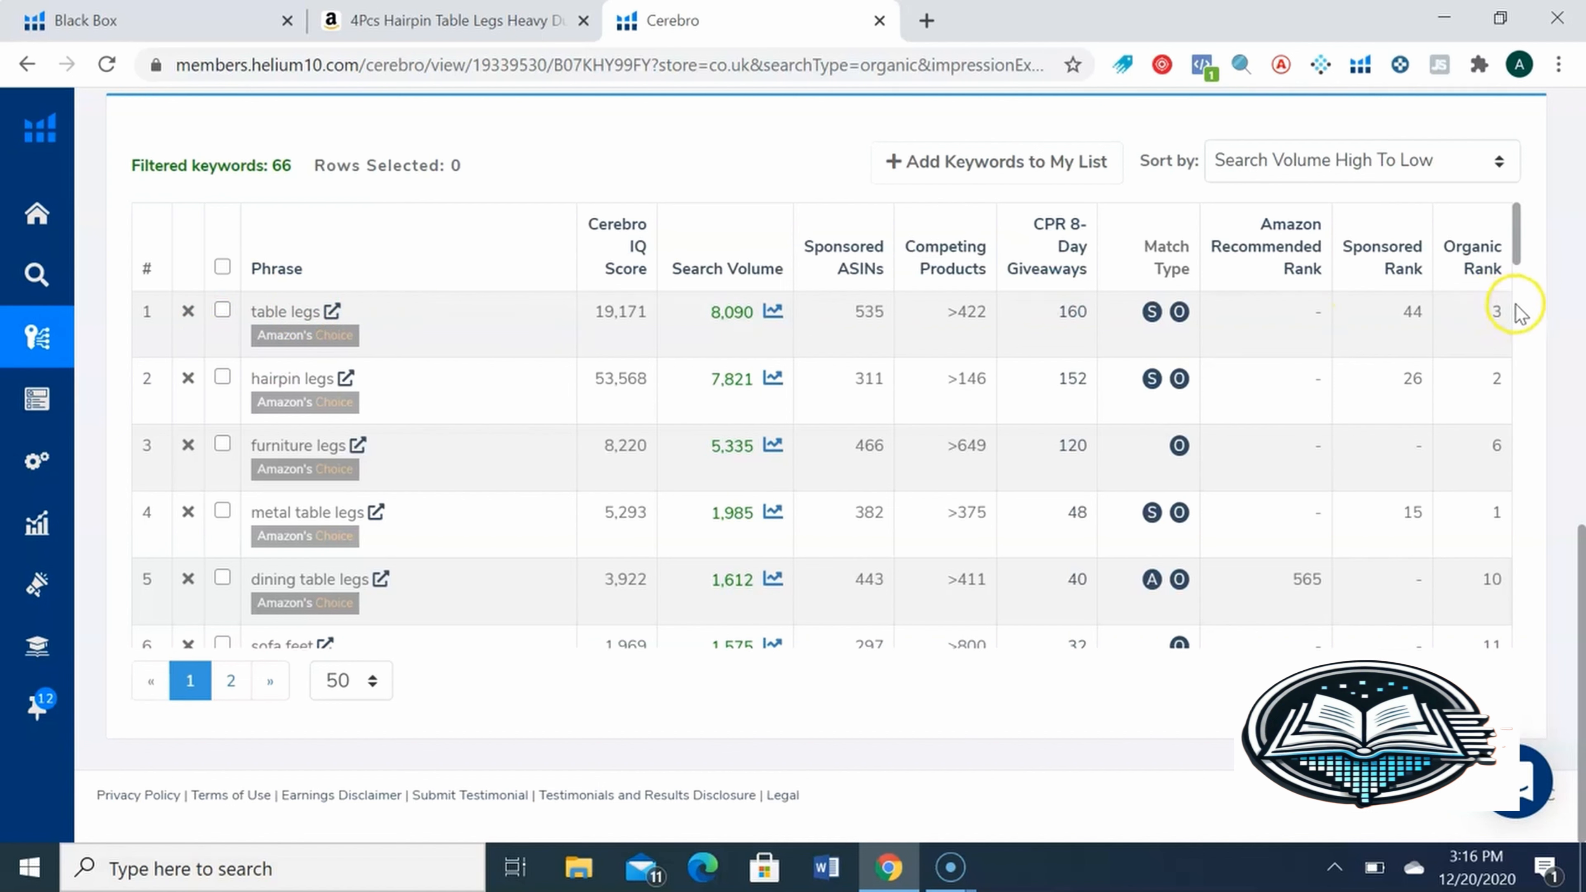
{"action": "mouse_move", "coordinate": [1502, 302]}
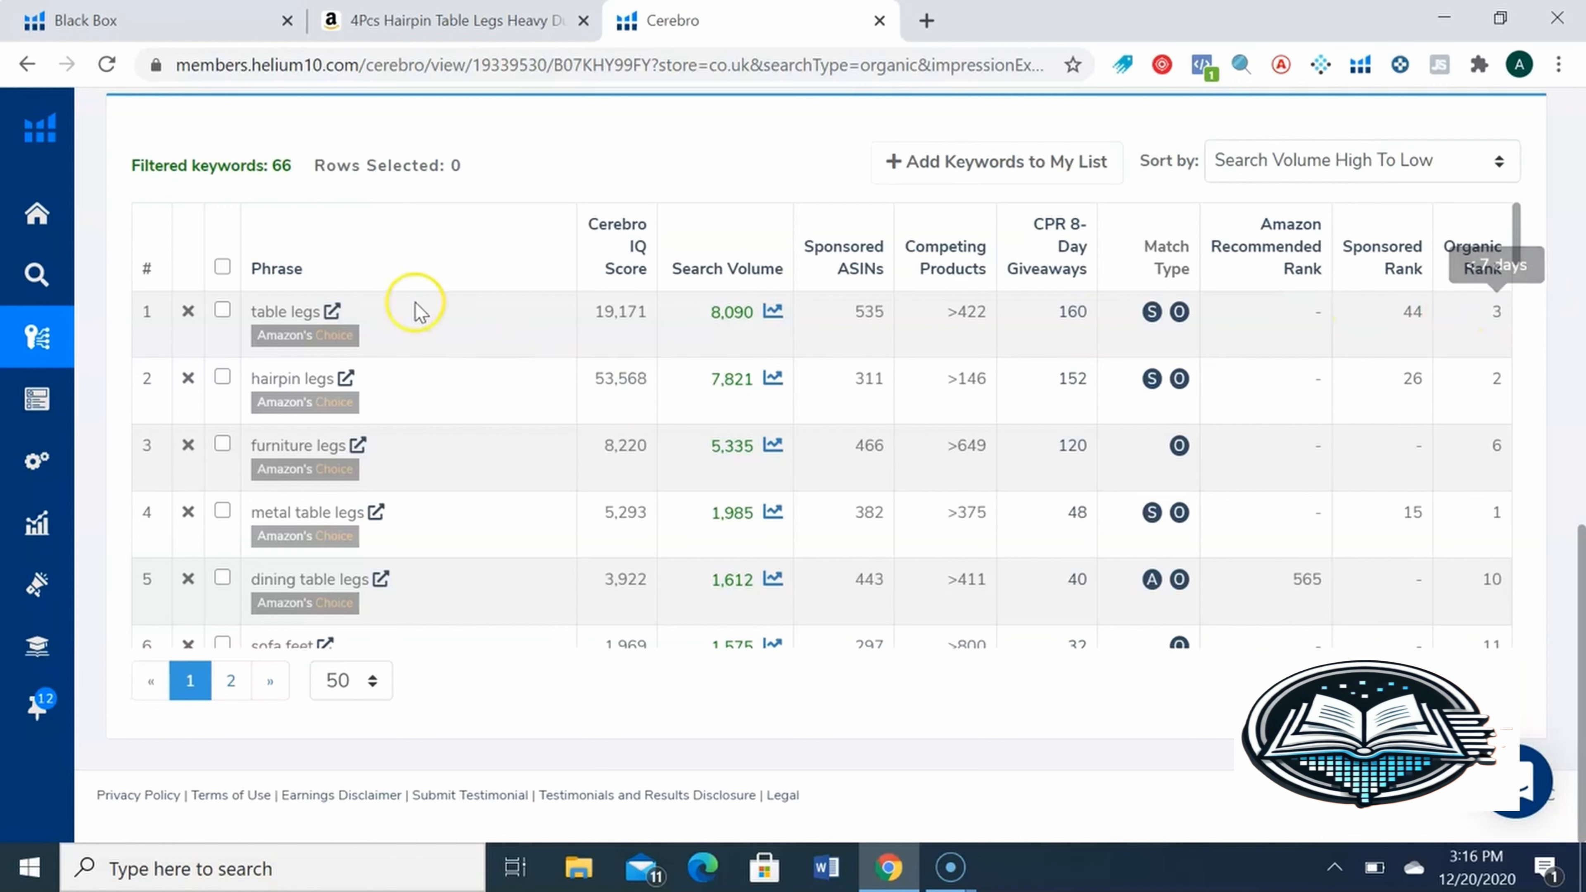
Open the Amazon UK search results for the keyword "table legs" and look through the competing listings.
{"action": "left_click", "coordinate": [331, 310]}
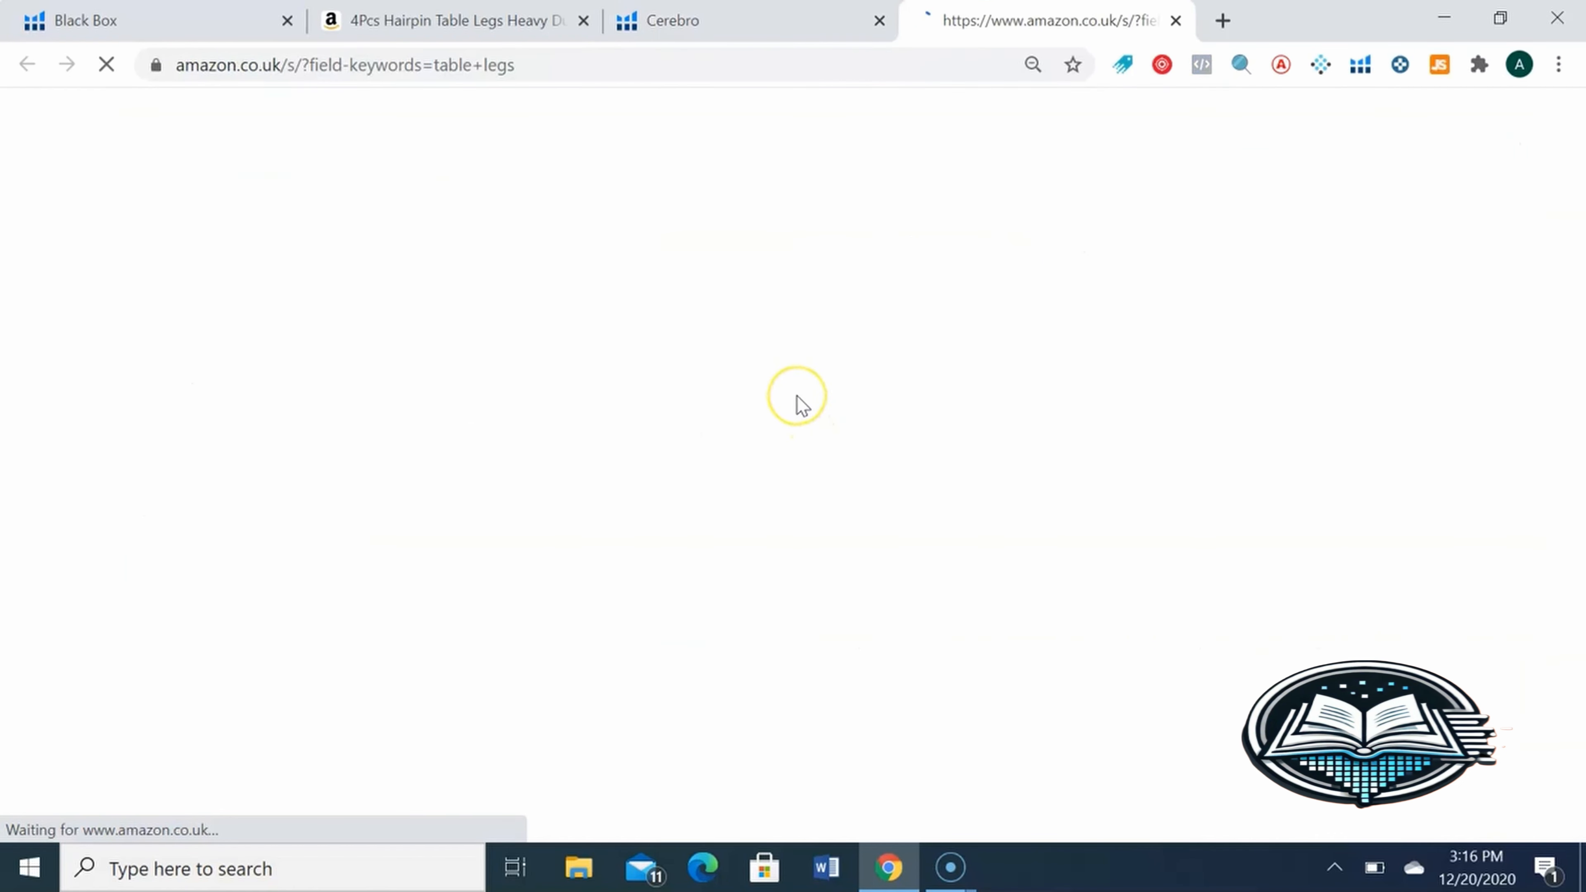
{"action": "scroll", "coordinate": [802, 406], "scroll_direction": "down", "scroll_amount": 4}
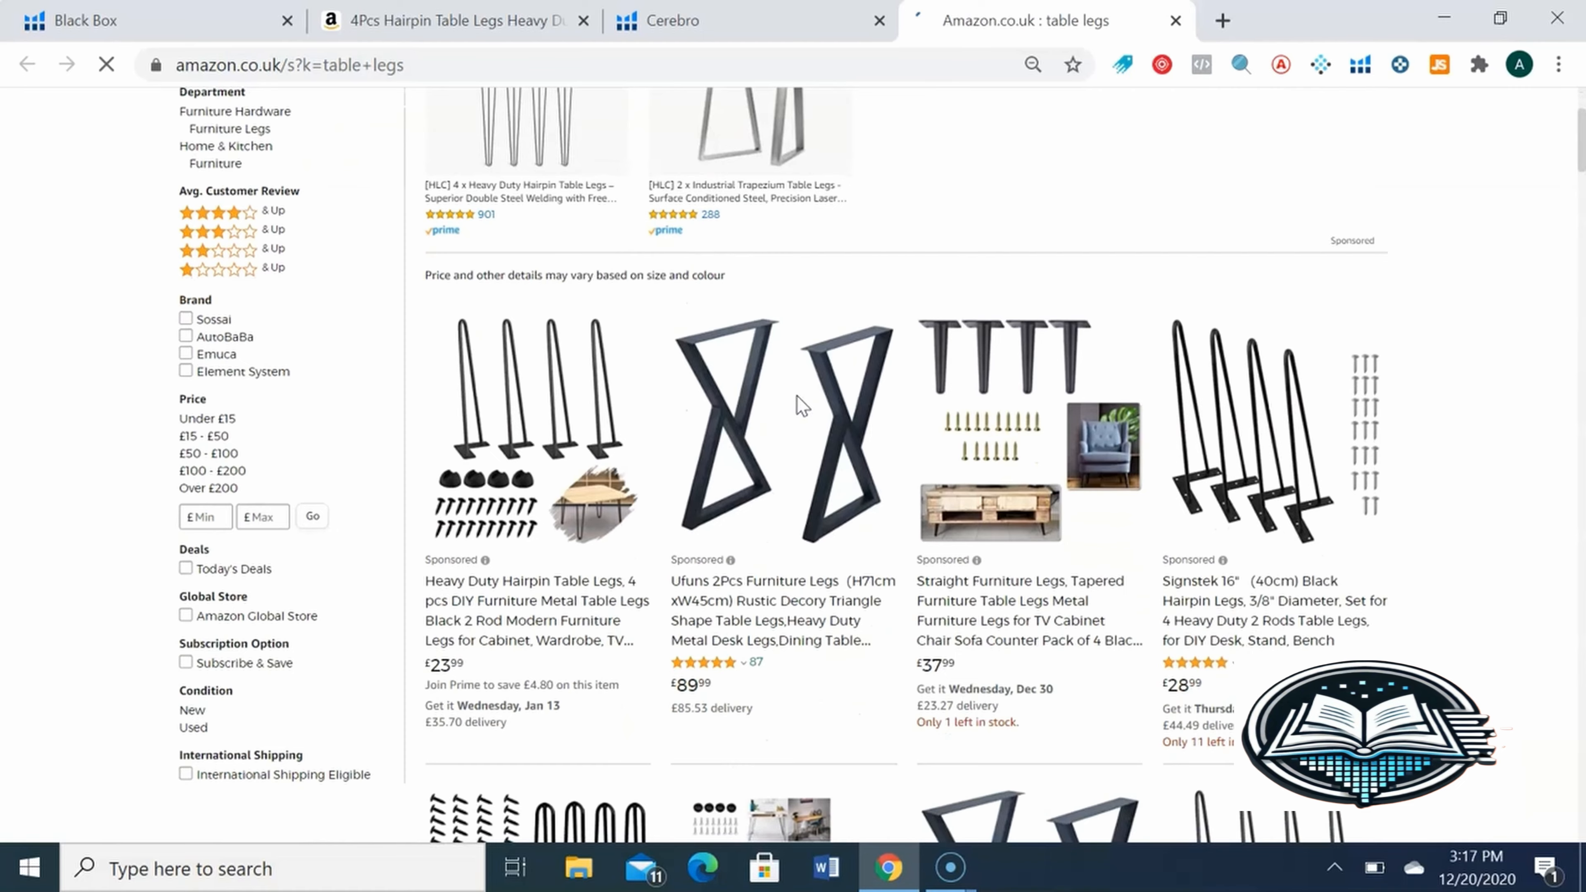
{"action": "scroll", "coordinate": [802, 406], "scroll_direction": "down", "scroll_amount": 7}
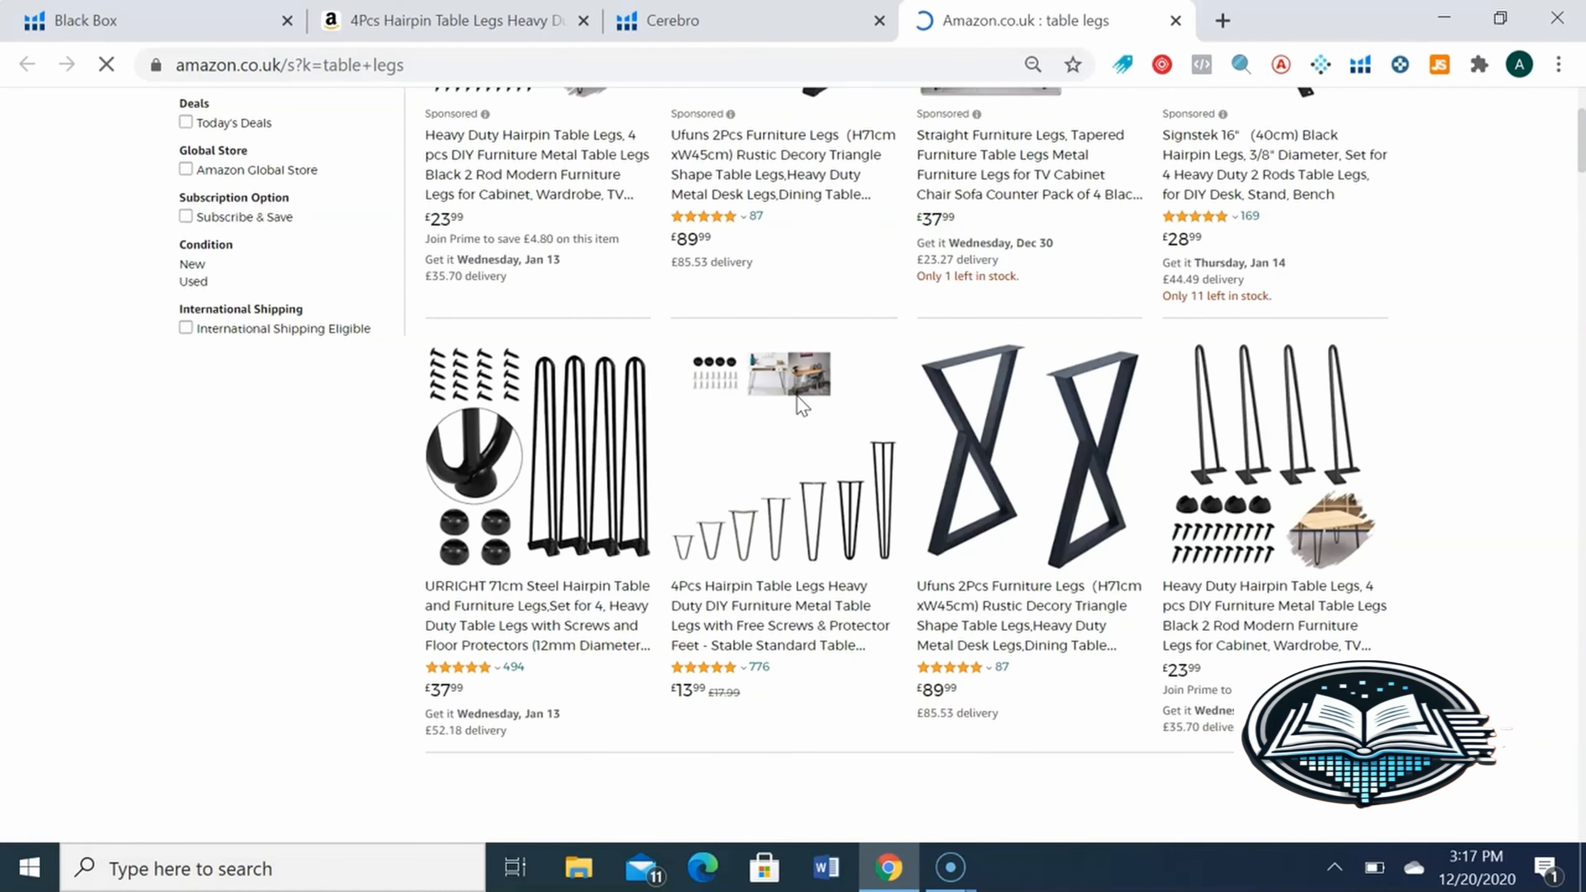
{"action": "scroll", "coordinate": [797, 395], "scroll_direction": "down", "scroll_amount": 6}
{"action": "scroll", "coordinate": [797, 395], "scroll_direction": "up", "scroll_amount": 5}
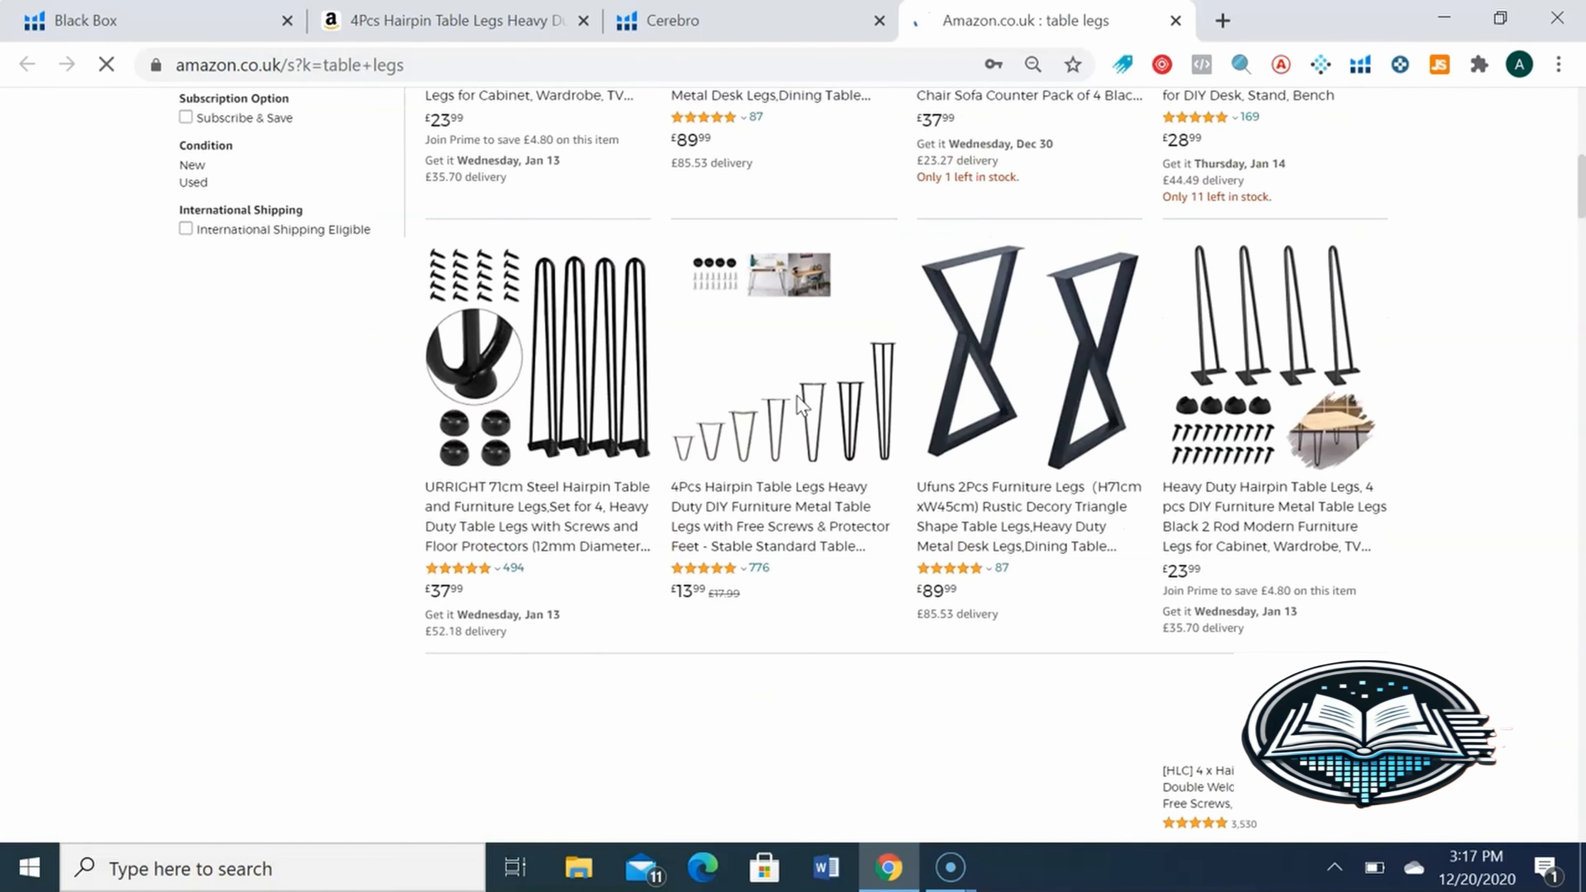
{"action": "scroll", "coordinate": [802, 406], "scroll_direction": "up", "scroll_amount": 2}
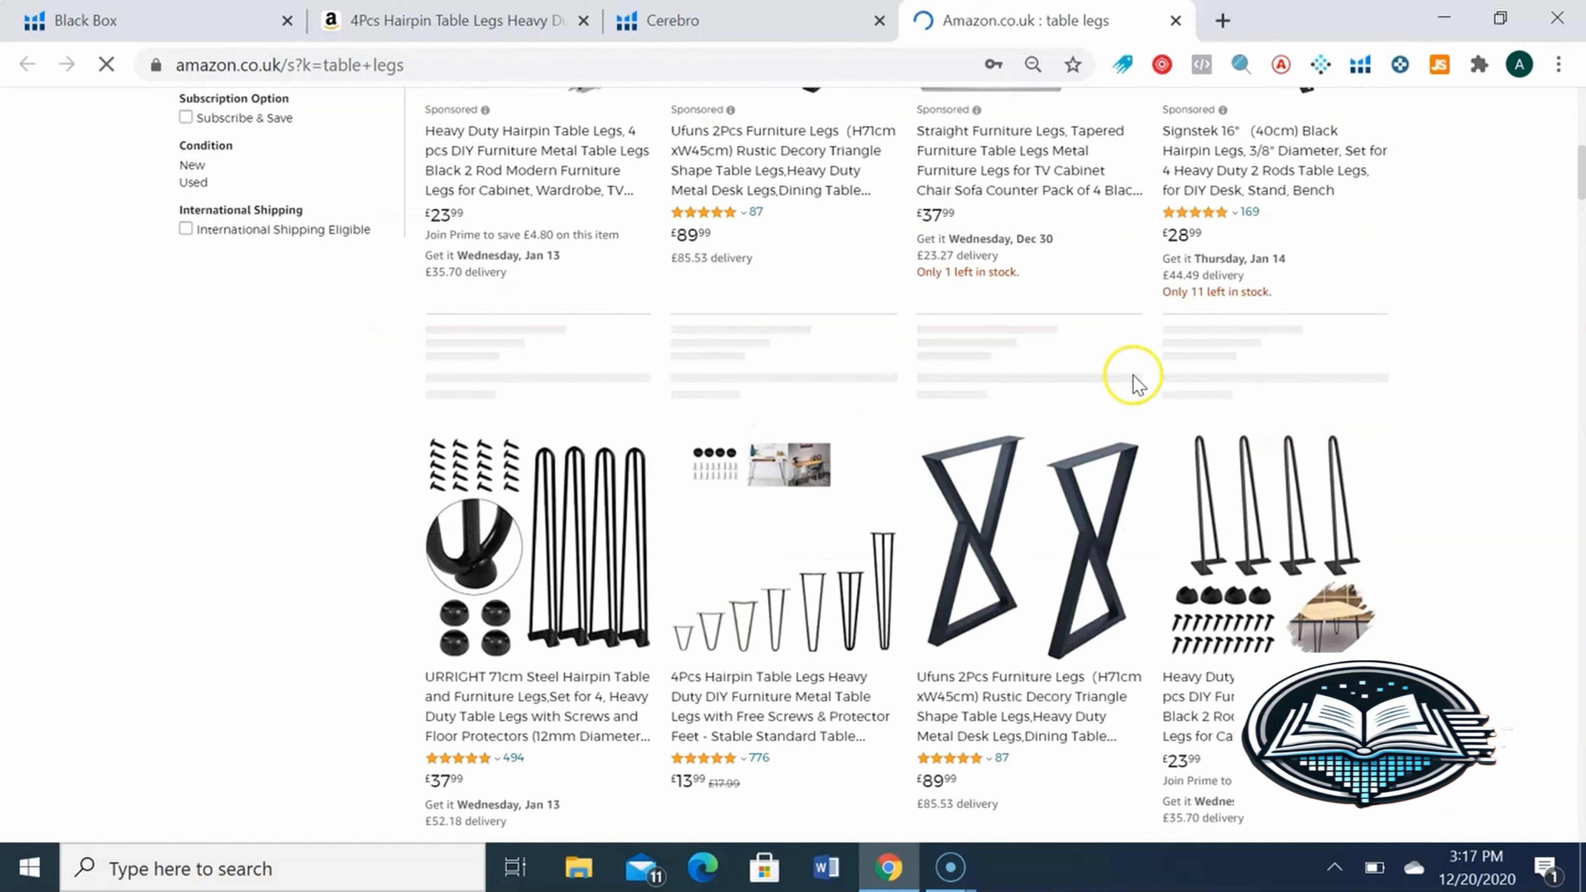
{"action": "left_click_drag", "start_coordinate": [1580, 170], "coordinate": [1581, 184]}
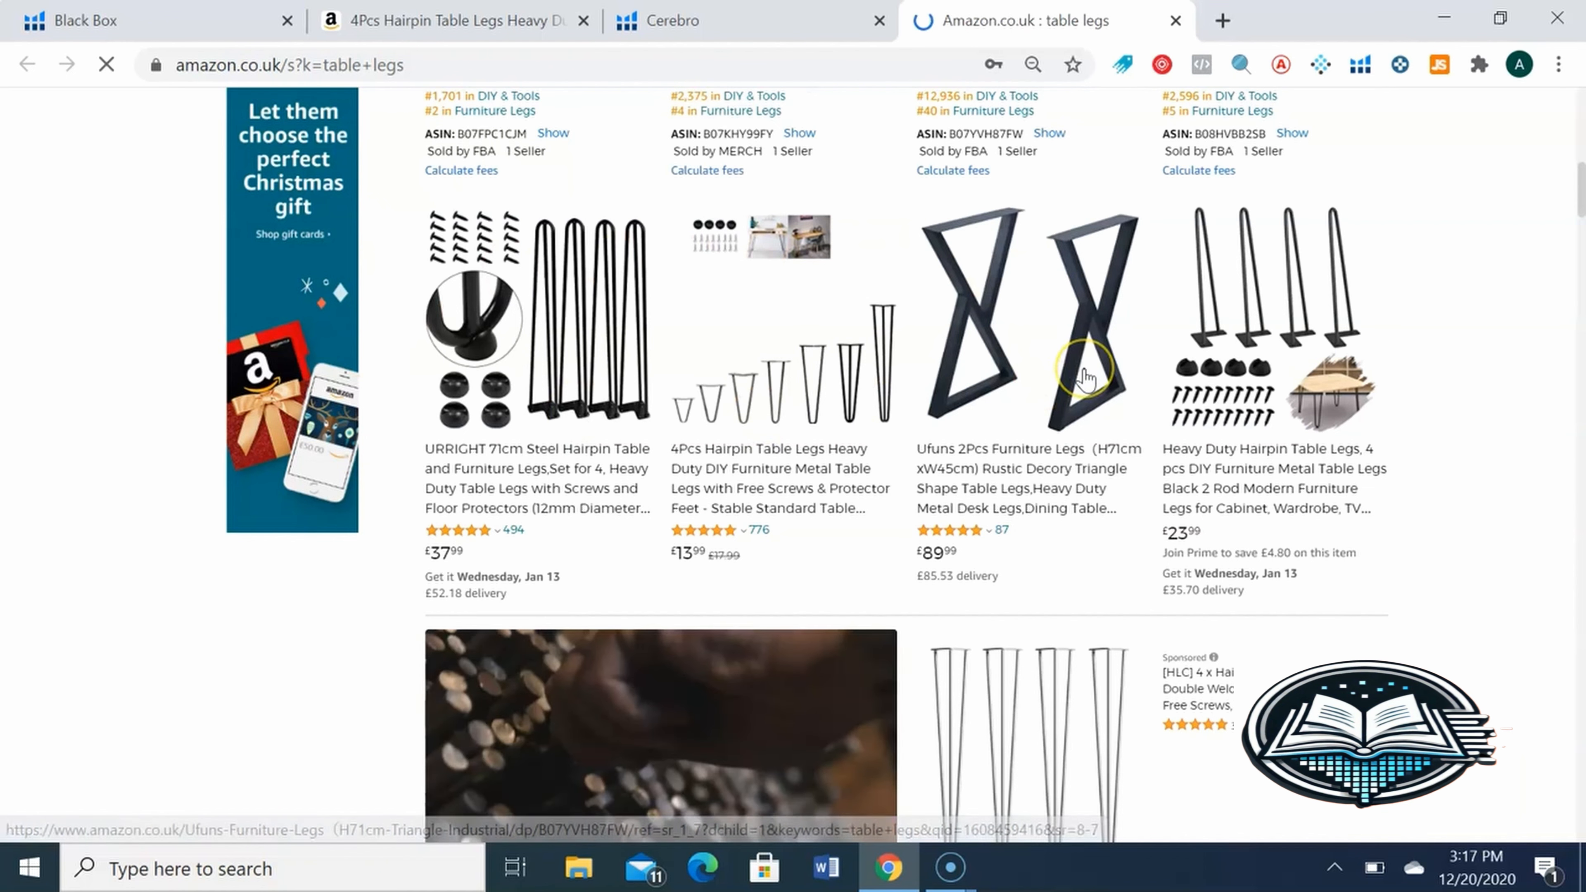
Review the 4Pcs Hairpin Table Legs listing's details and compare it with the other "table legs" search results.
{"action": "left_click", "coordinate": [459, 21]}
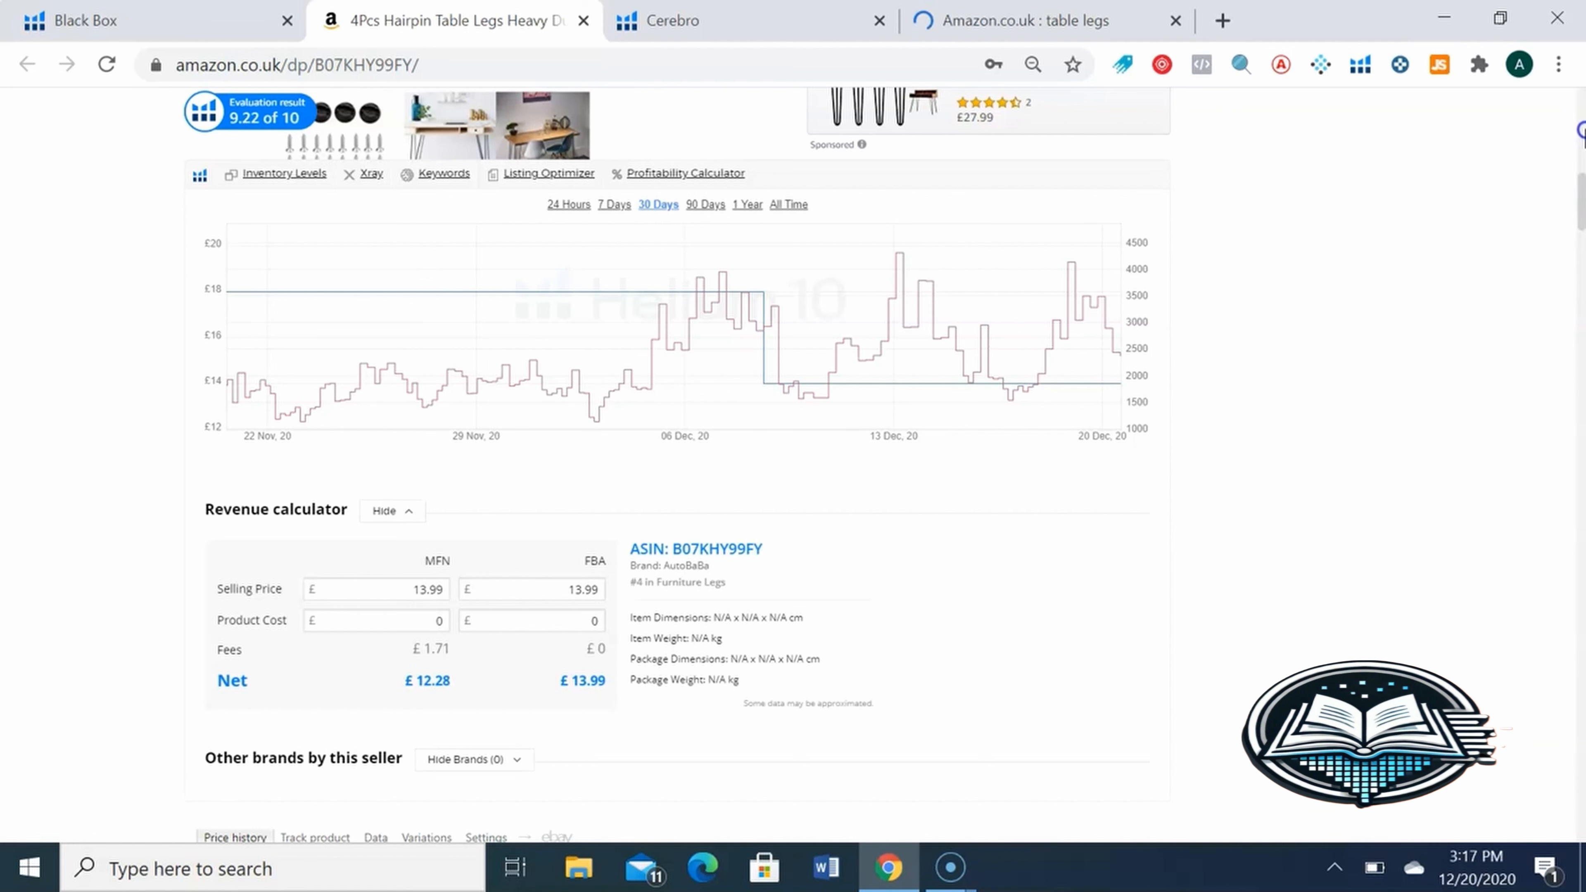
{"action": "scroll", "coordinate": [1190, 248], "scroll_direction": "up", "scroll_amount": 5}
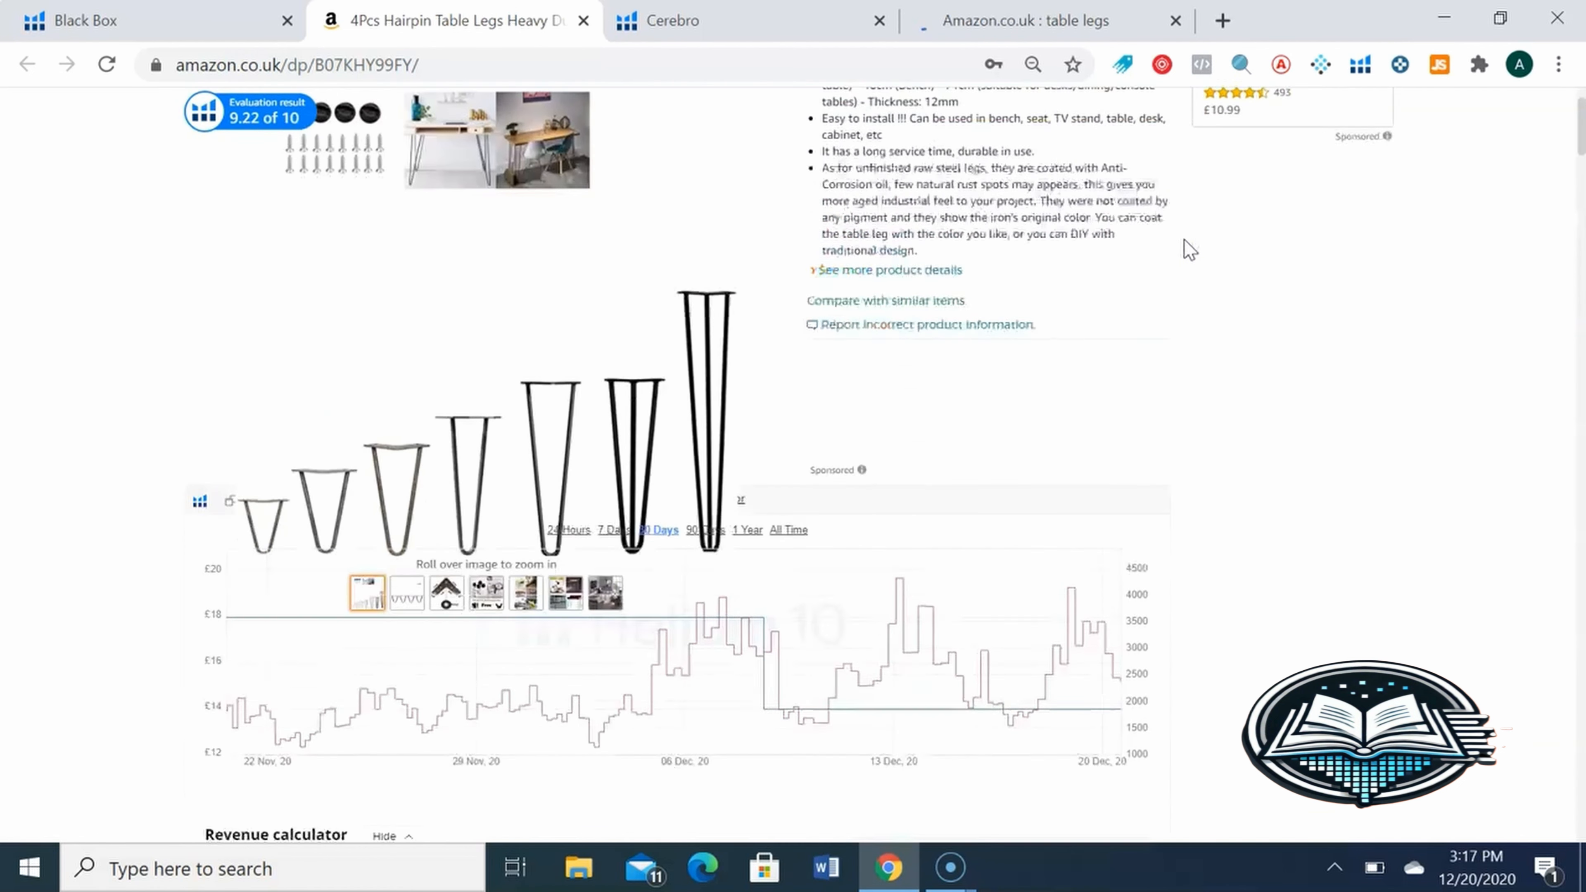
{"action": "scroll", "coordinate": [1184, 240], "scroll_direction": "up", "scroll_amount": 4}
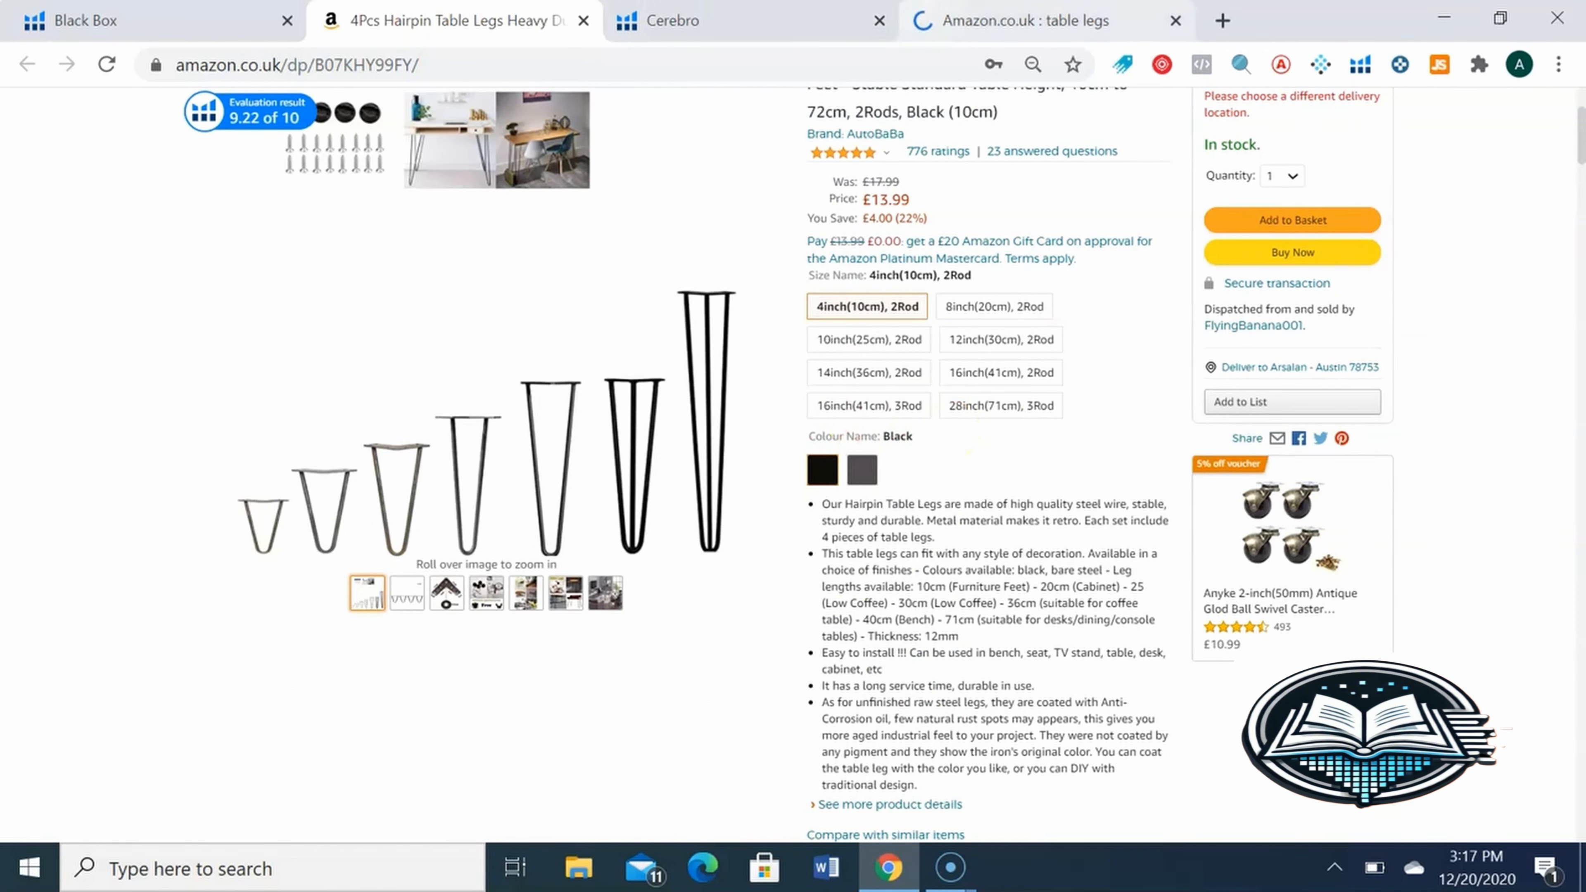
{"action": "left_click", "coordinate": [1030, 20]}
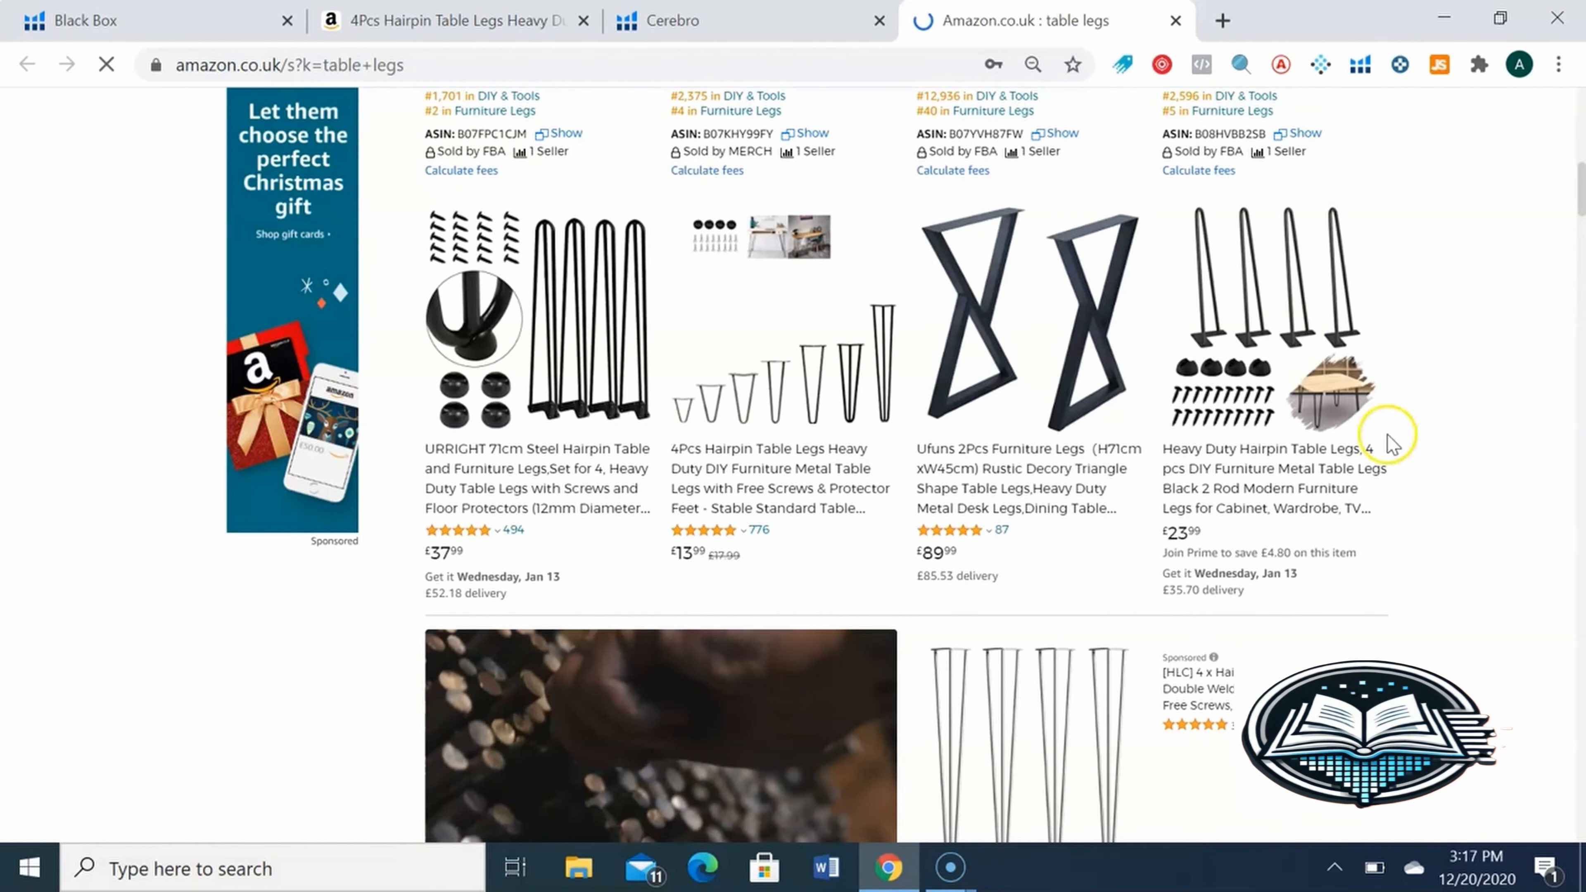
{"action": "scroll", "coordinate": [1582, 201], "scroll_direction": "down", "scroll_amount": 2}
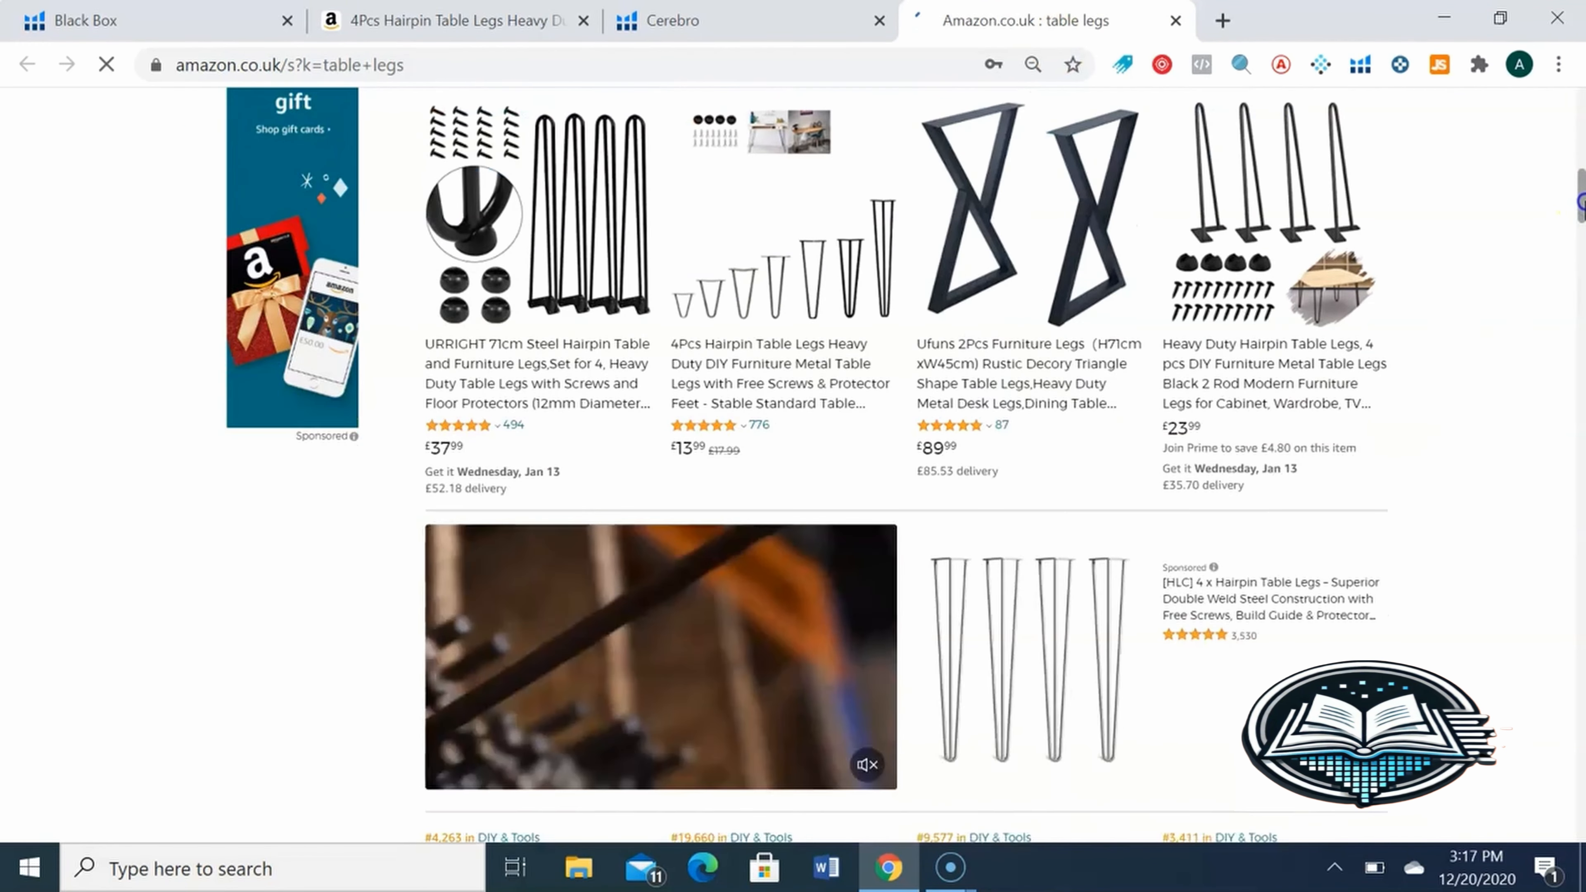
{"action": "scroll", "coordinate": [1582, 197], "scroll_direction": "up", "scroll_amount": 4}
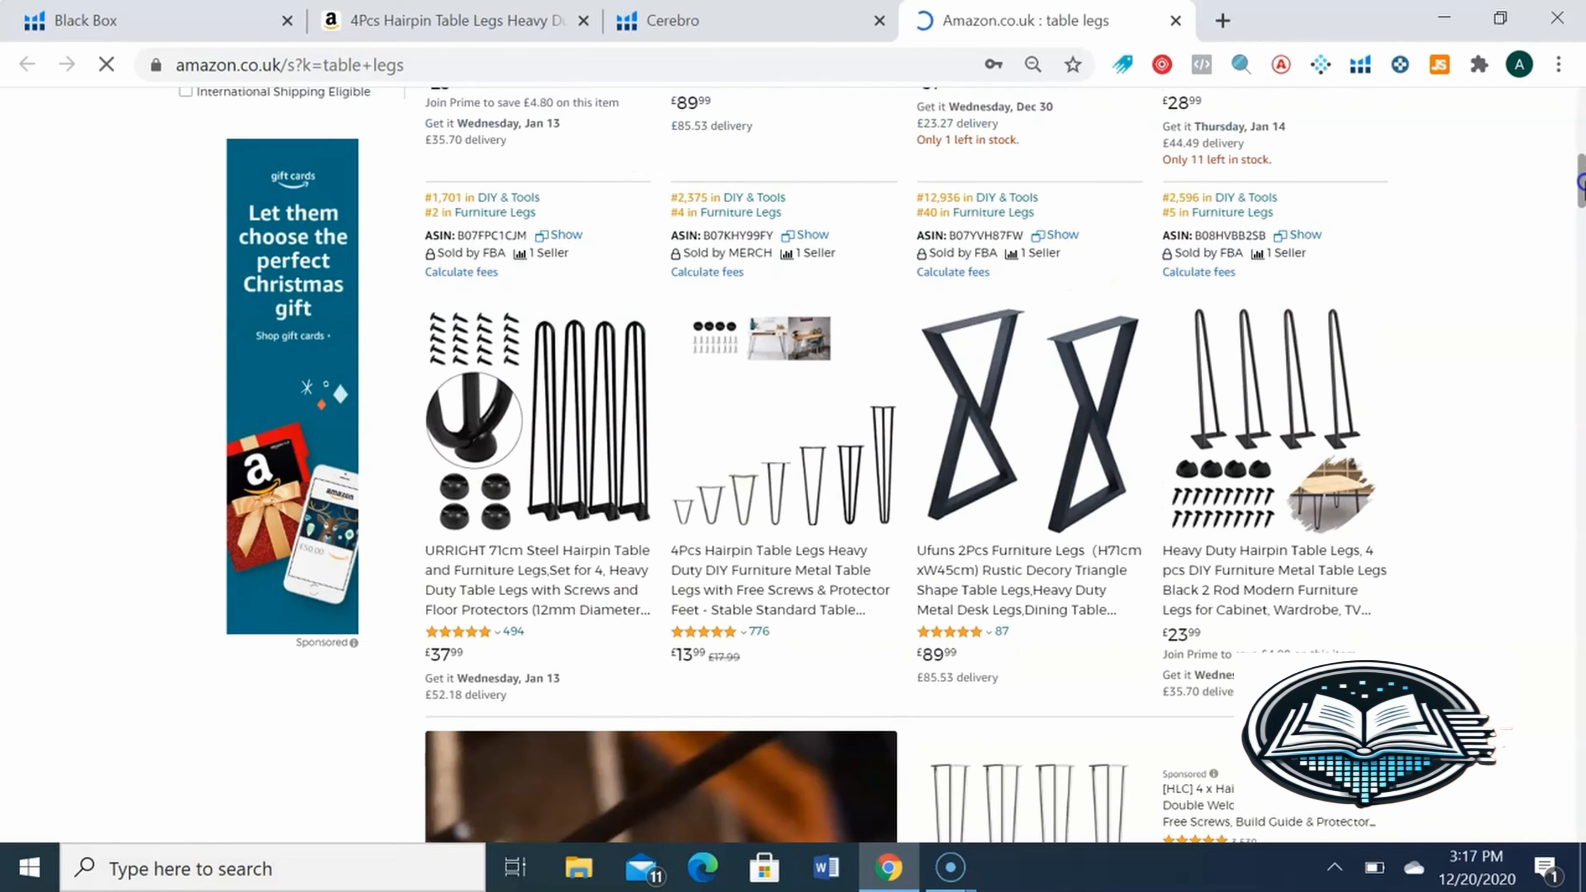
{"action": "left_click_drag", "start_coordinate": [1582, 194], "coordinate": [1582, 405]}
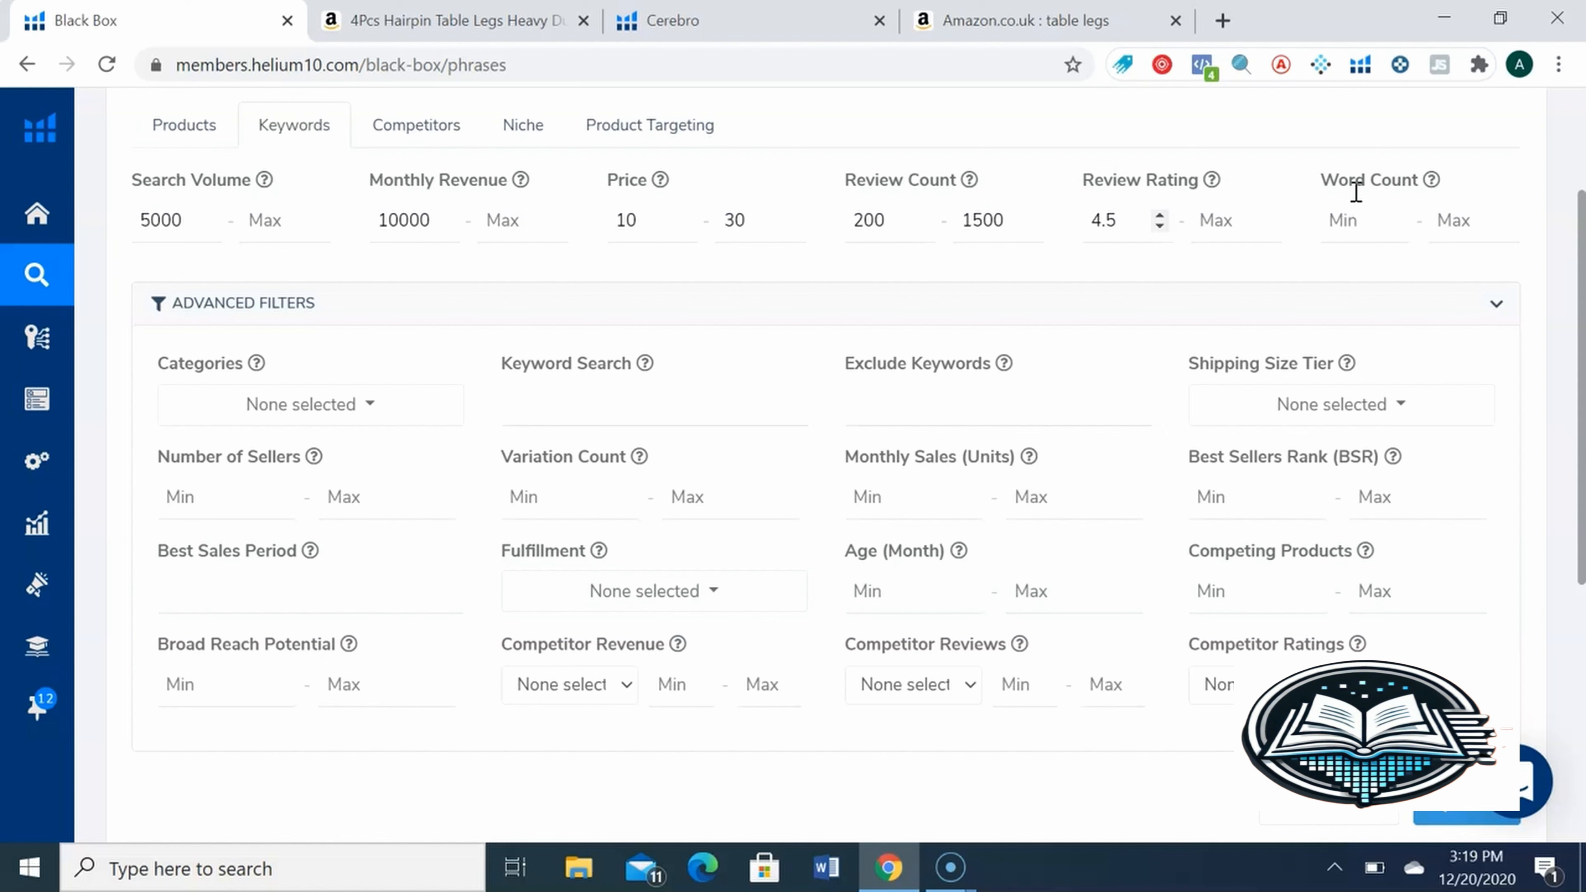
Set the minimum word count to 2 in the Black Box keyword filters and run the search.
{"action": "left_click", "coordinate": [1344, 203]}
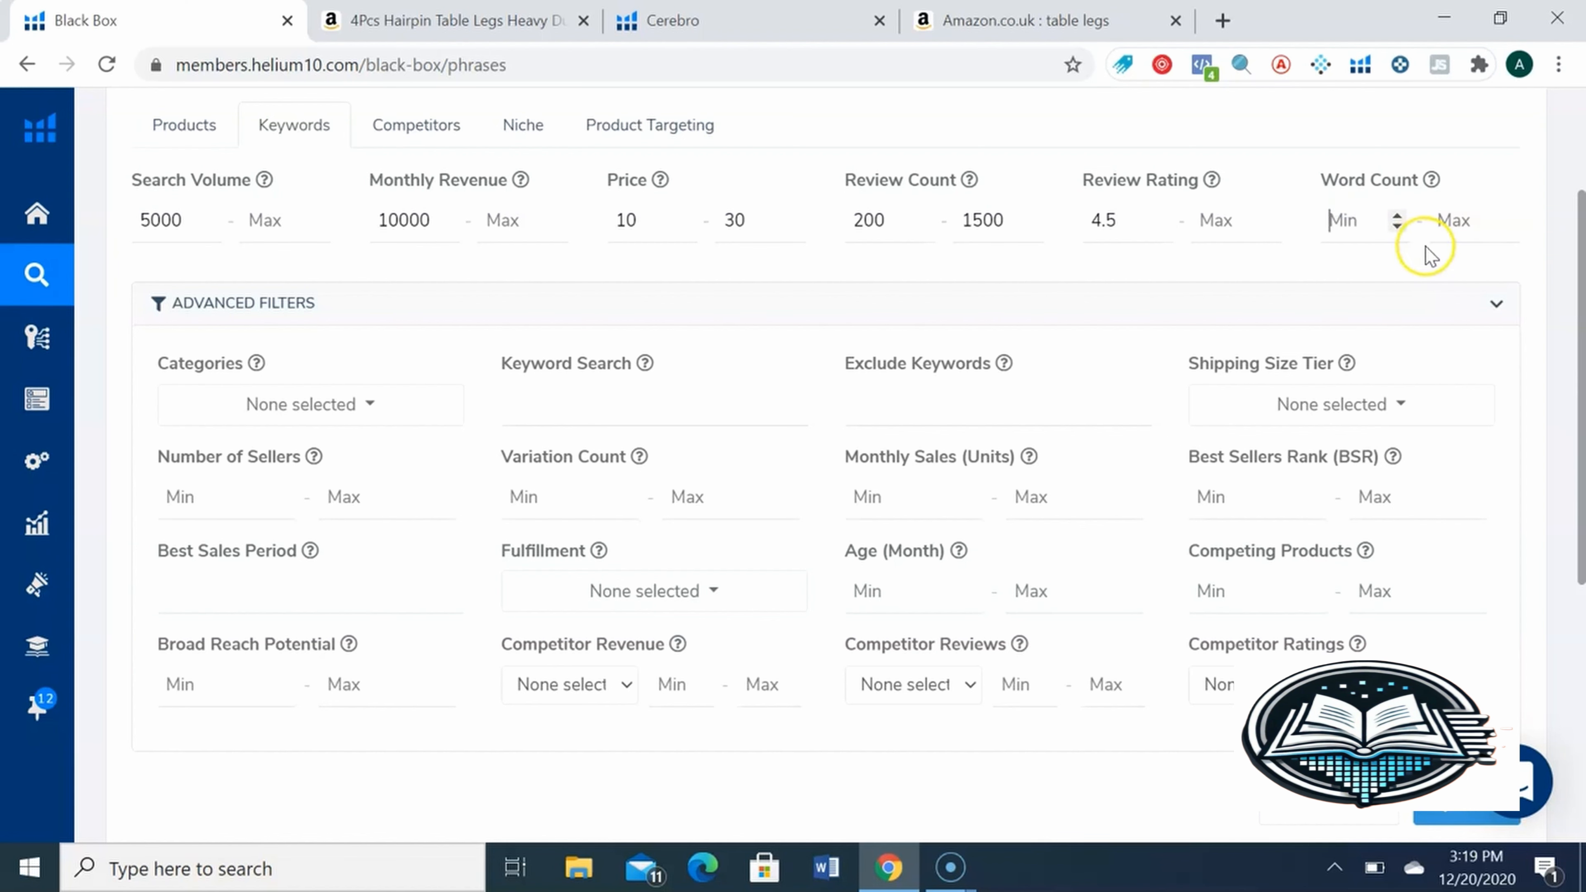
{"action": "type", "text": "2"}
{"action": "scroll", "coordinate": [1492, 376], "scroll_direction": "down", "scroll_amount": 5}
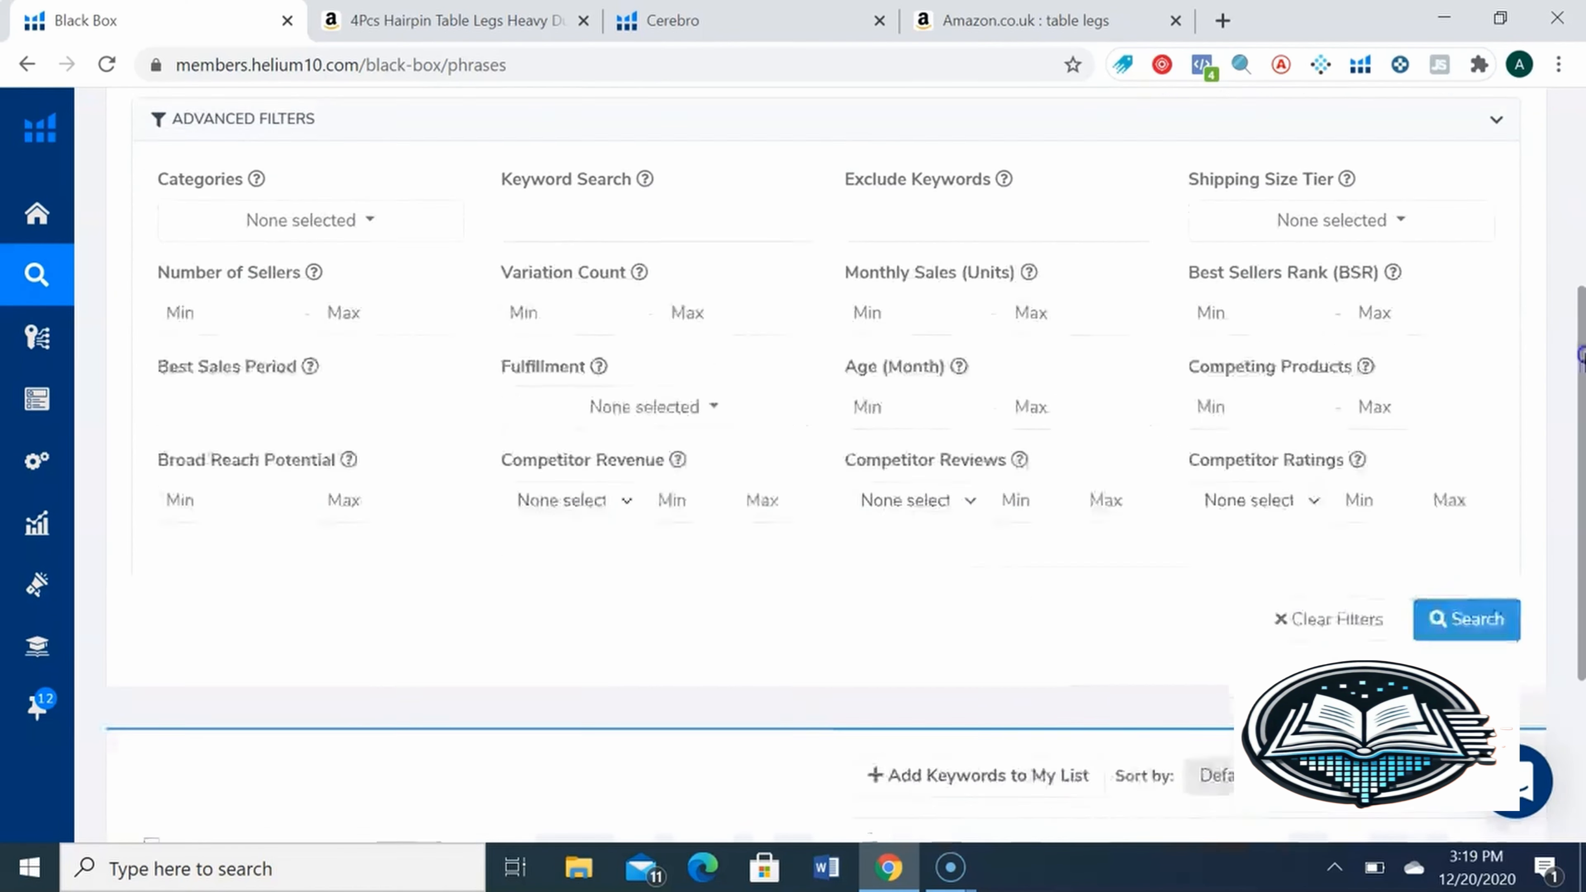
{"action": "left_click", "coordinate": [1455, 493]}
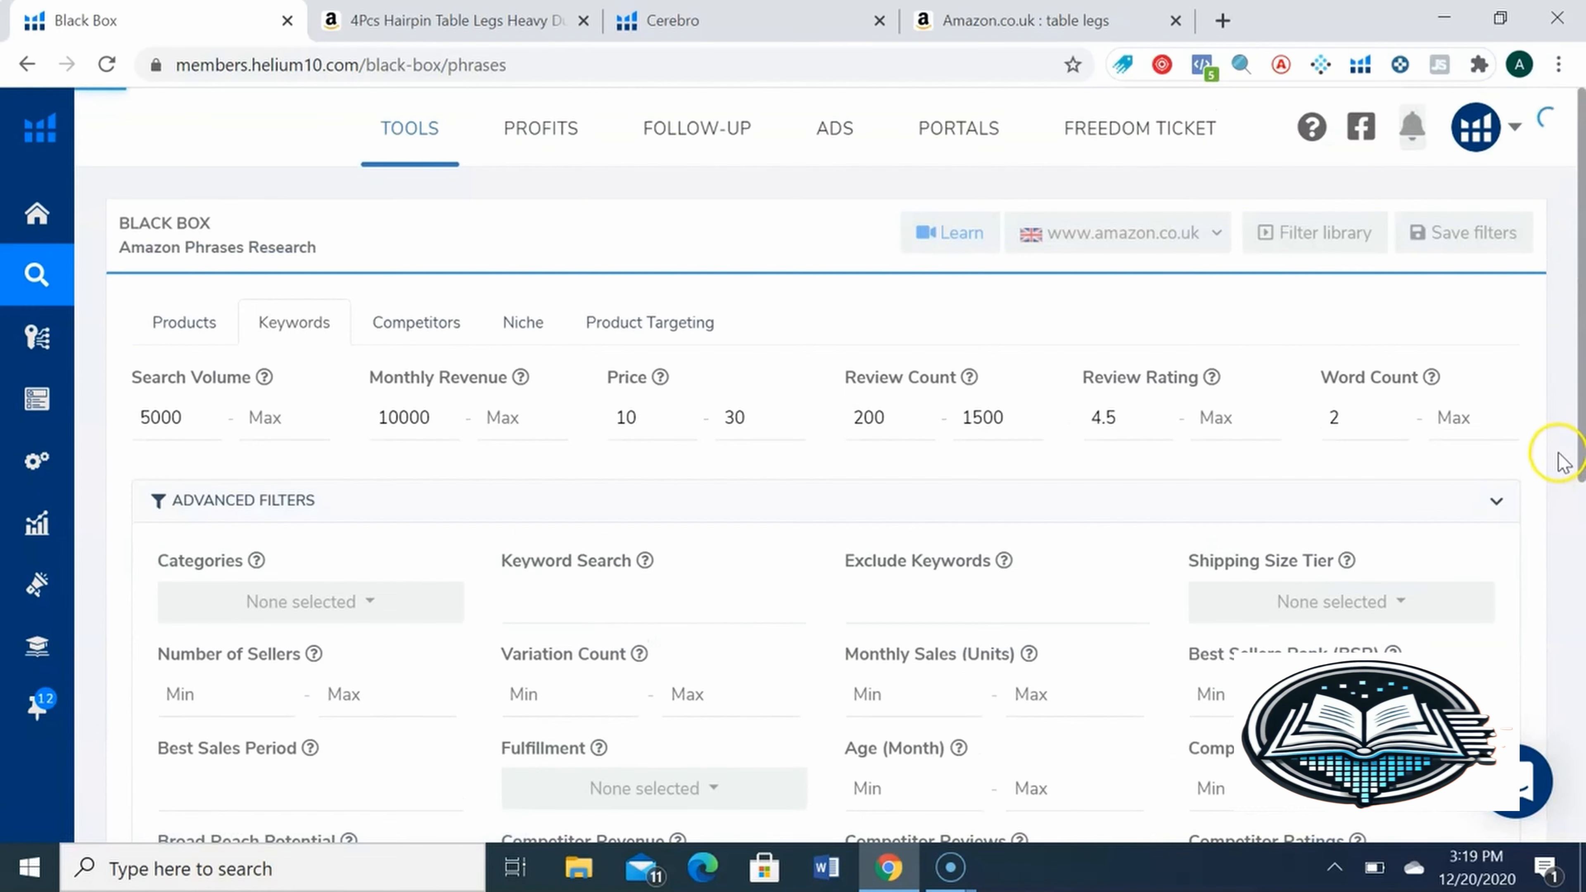
Browse the first keyword results and view the all-time search volume history of "advent calendar chocolate".
{"action": "left_click_drag", "start_coordinate": [1582, 225], "coordinate": [1569, 647]}
{"action": "left_click_drag", "start_coordinate": [1516, 119], "coordinate": [1516, 162]}
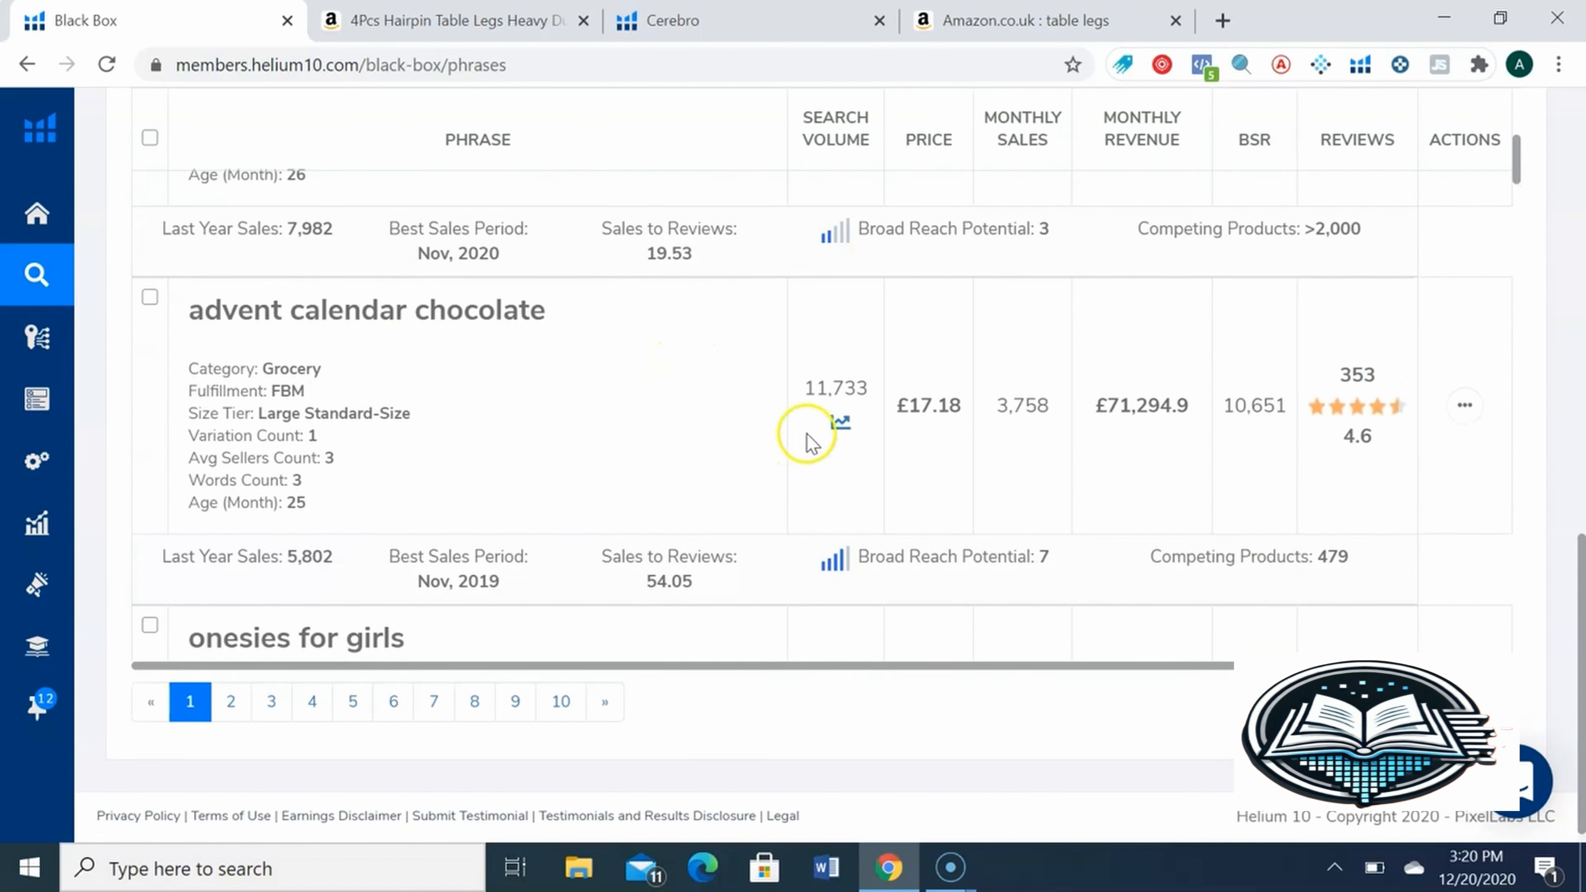
{"action": "left_click", "coordinate": [846, 429]}
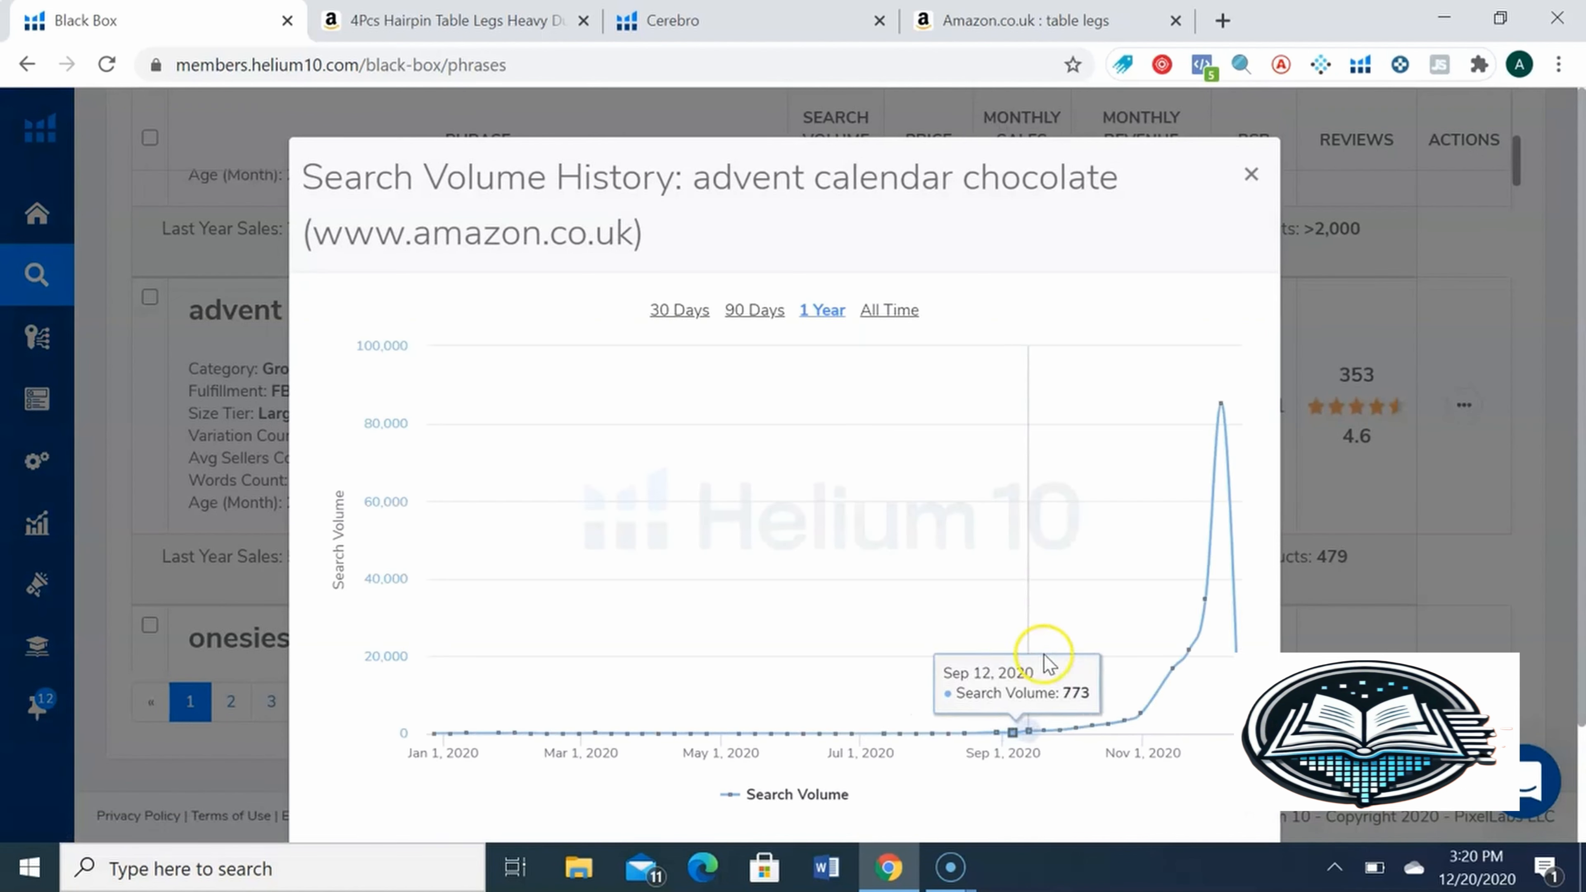
{"action": "left_click", "coordinate": [904, 321]}
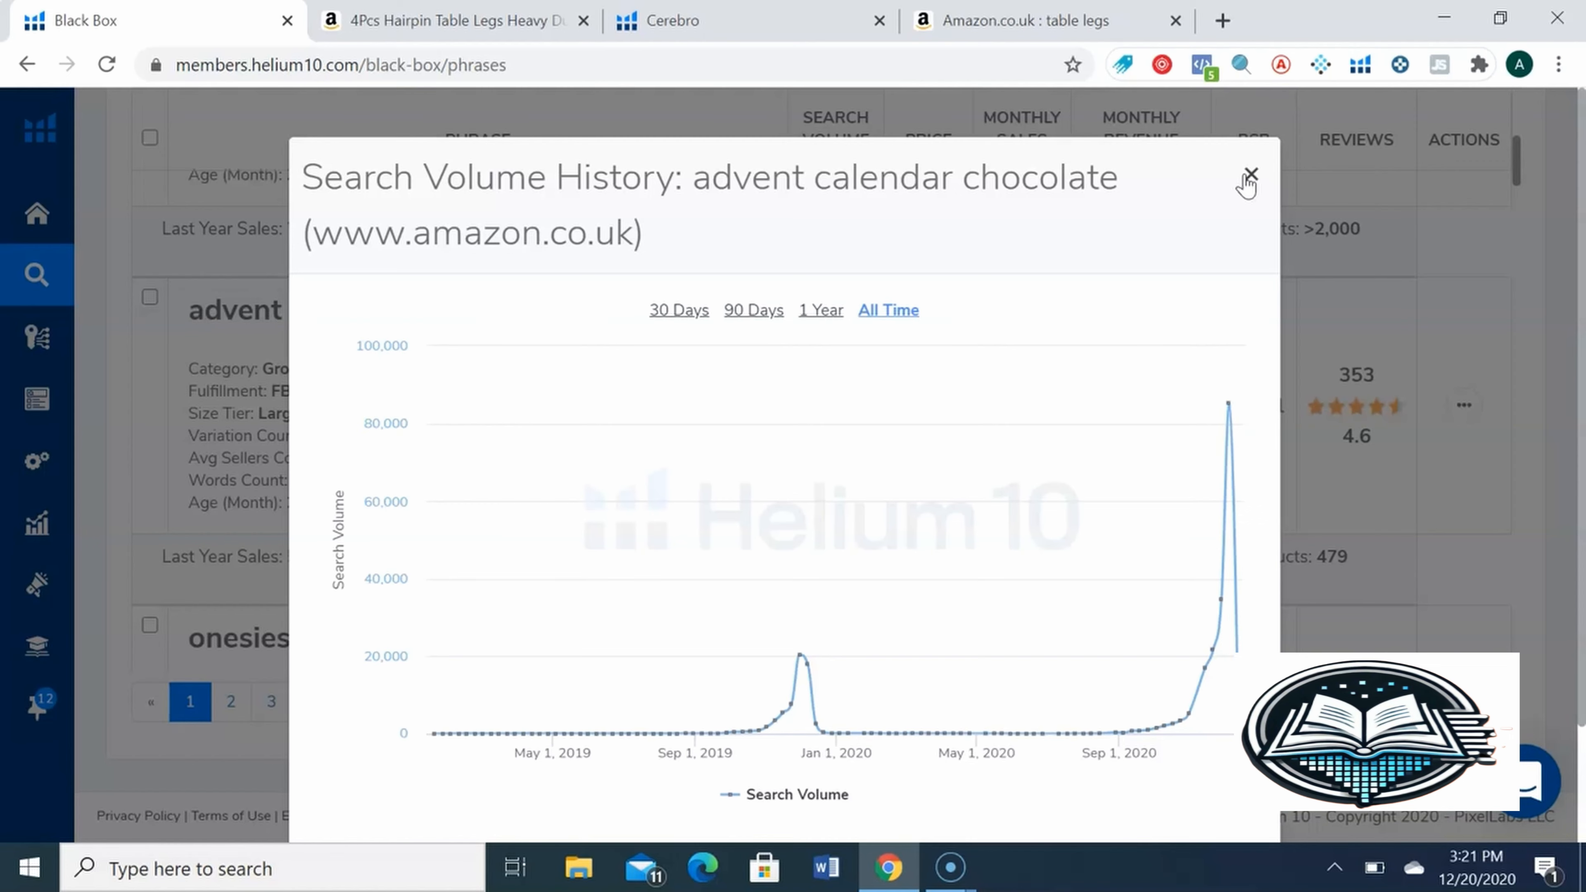
{"action": "left_click", "coordinate": [1250, 176]}
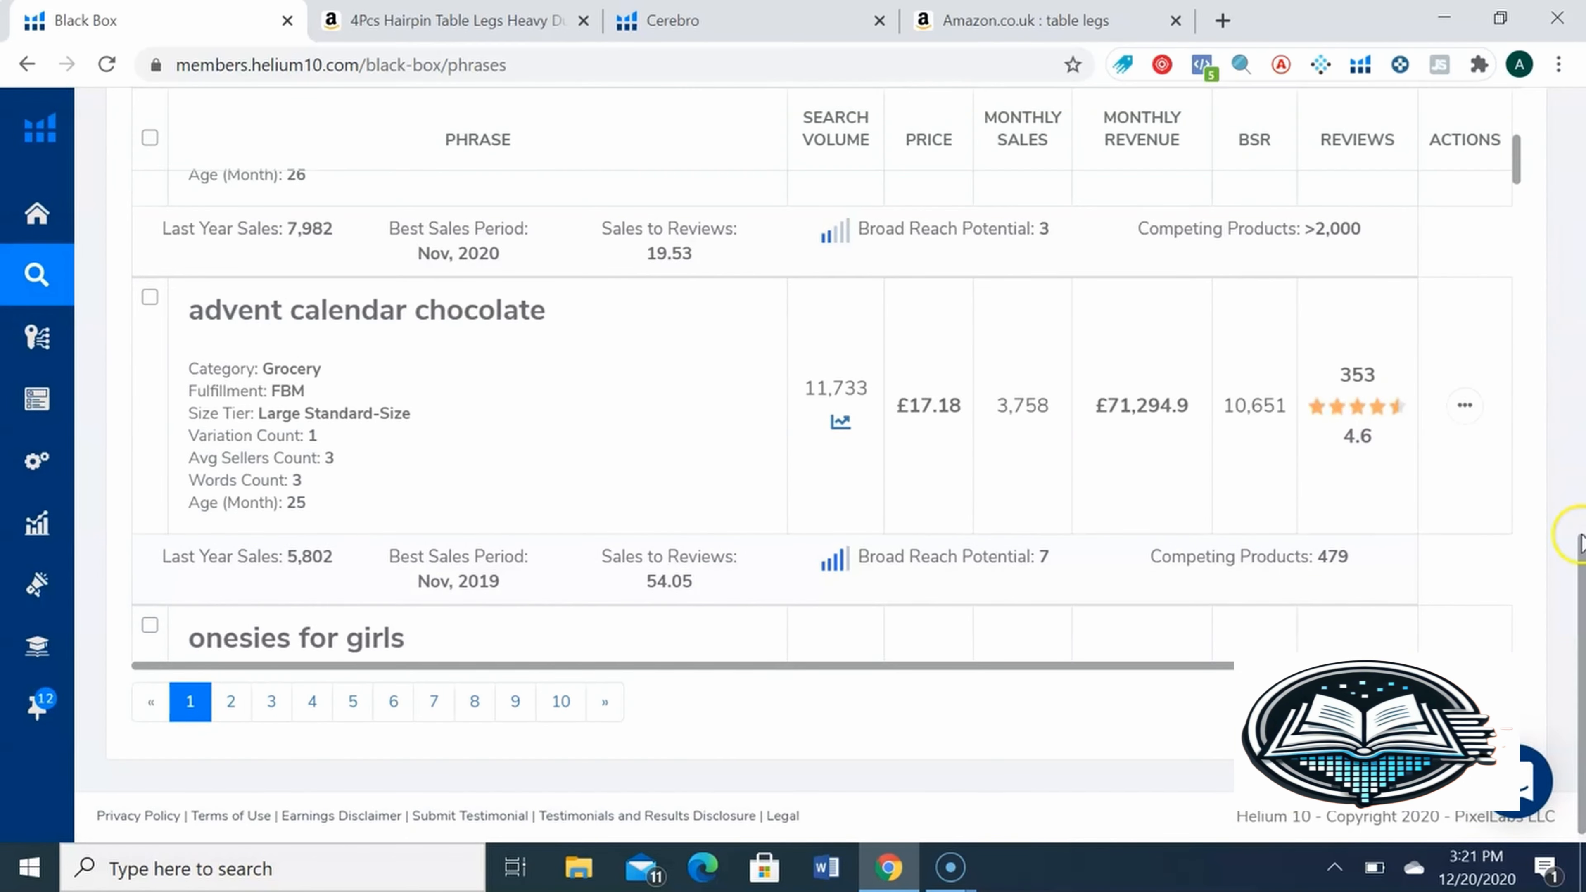
Go to page 2 of the keyword results and view the all-time search volume history of "wine opener".
{"action": "scroll", "coordinate": [1581, 544], "scroll_direction": "down", "scroll_amount": 1}
{"action": "left_click", "coordinate": [240, 684]}
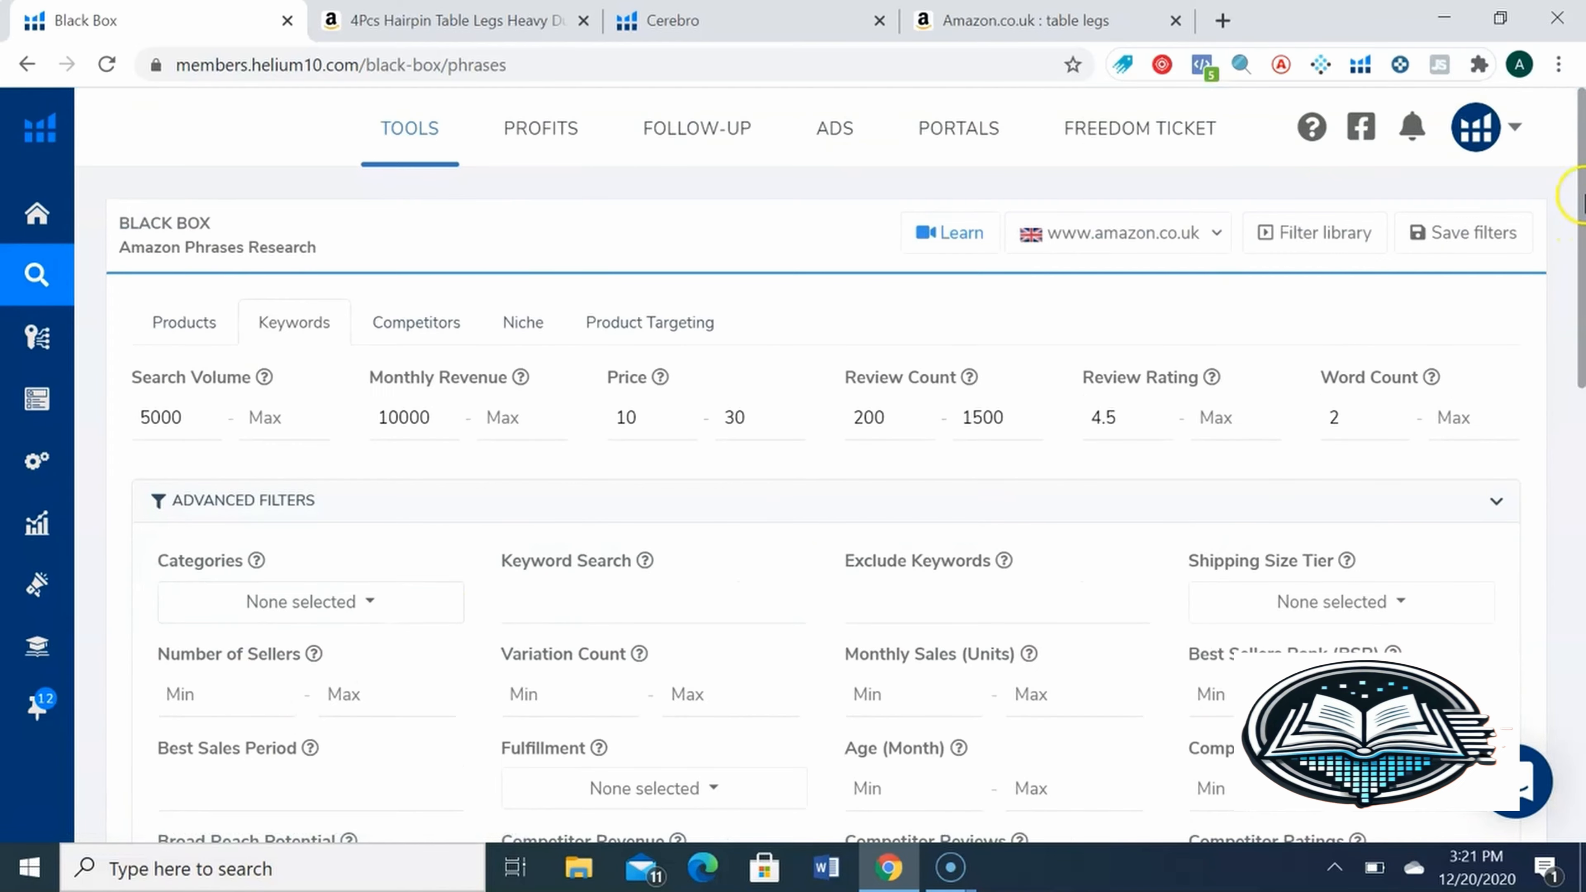
{"action": "left_click_drag", "start_coordinate": [1581, 194], "coordinate": [1581, 634]}
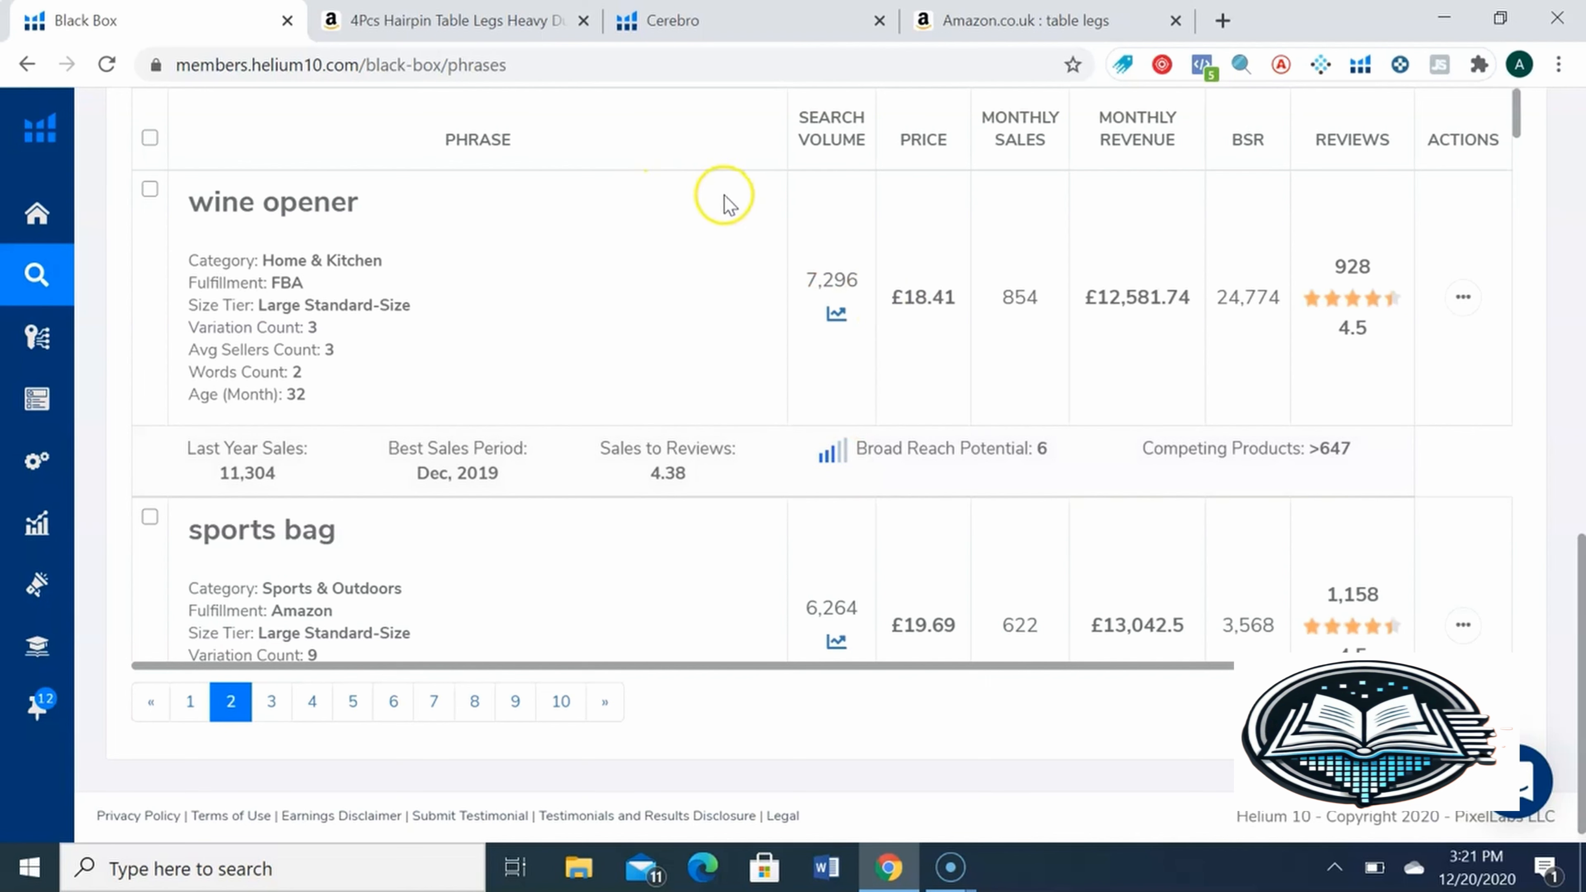
{"action": "left_click", "coordinate": [837, 313]}
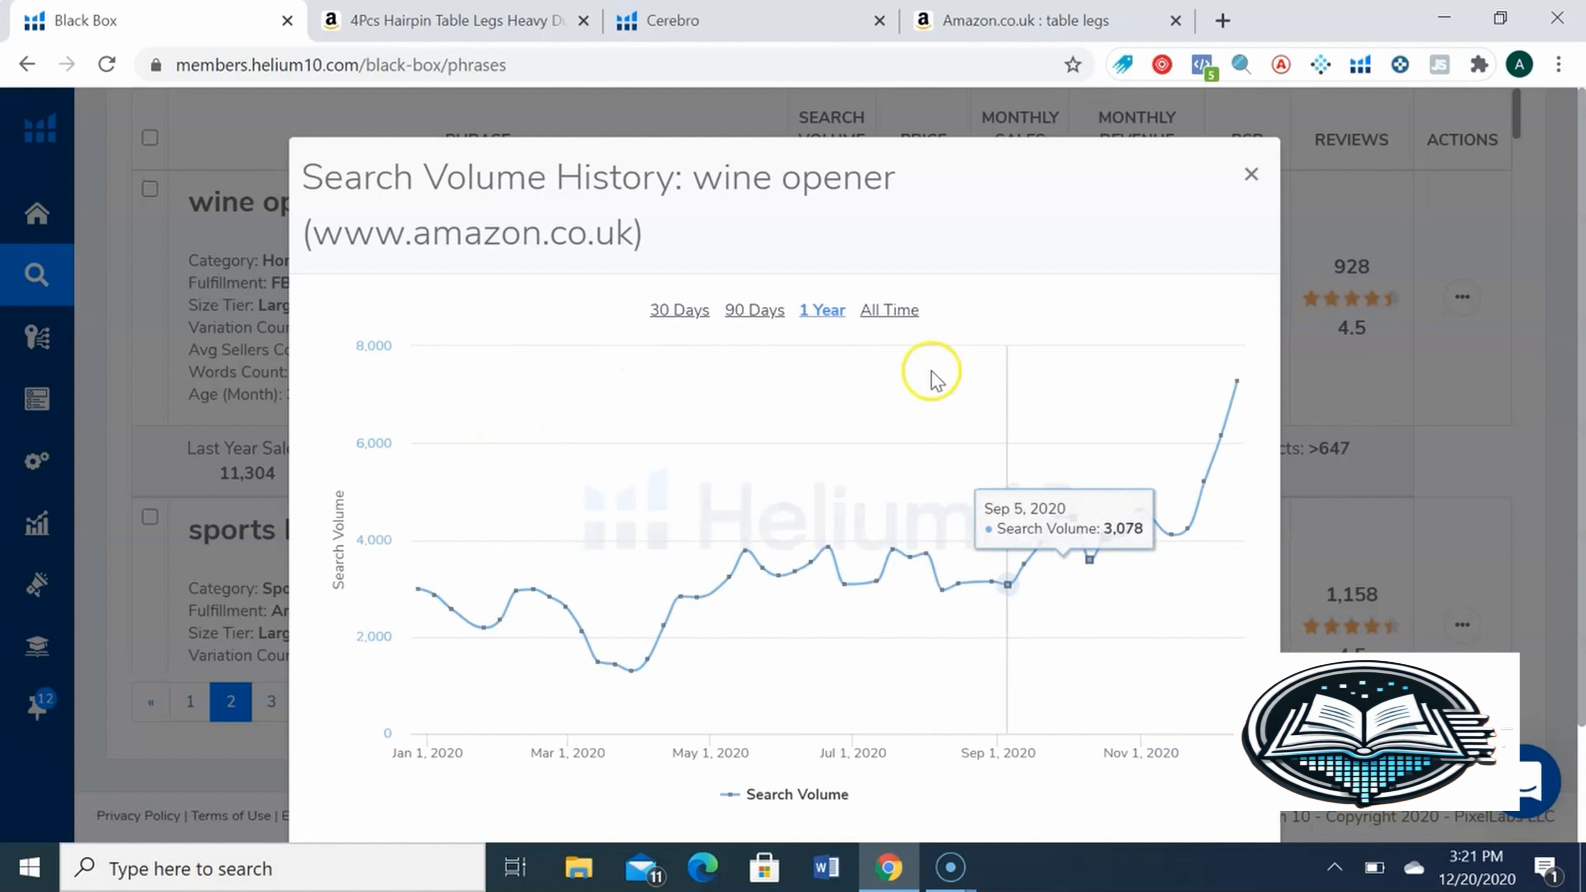
{"action": "left_click", "coordinate": [881, 312]}
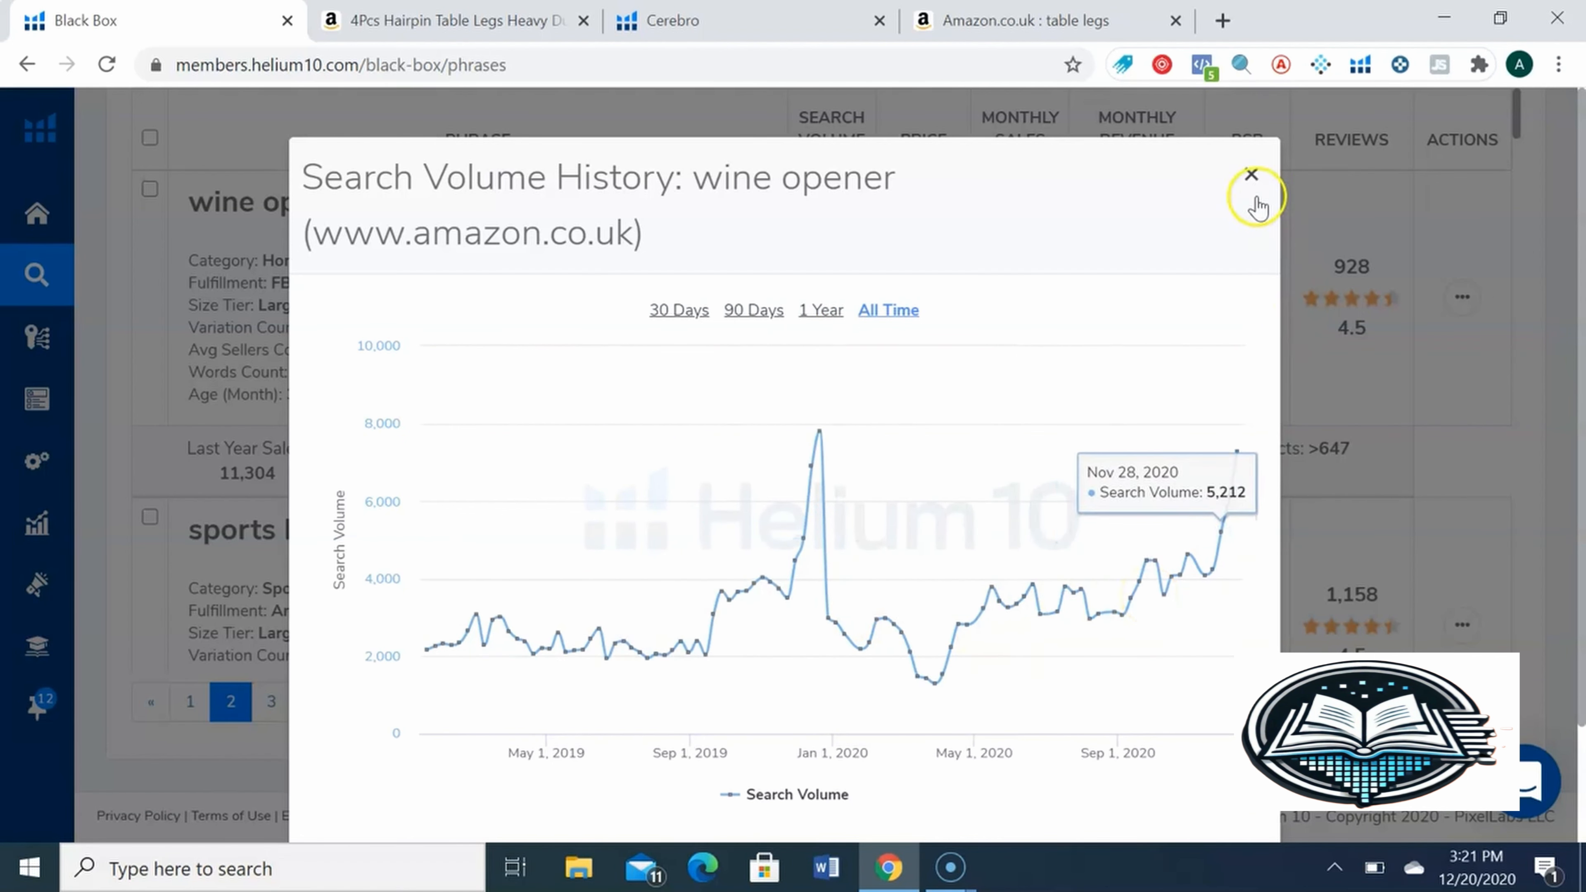
{"action": "left_click", "coordinate": [1251, 176]}
Find "sports bag" in the page 2 results and view its all-time search volume history.
{"action": "left_click_drag", "start_coordinate": [1582, 719], "coordinate": [1585, 731]}
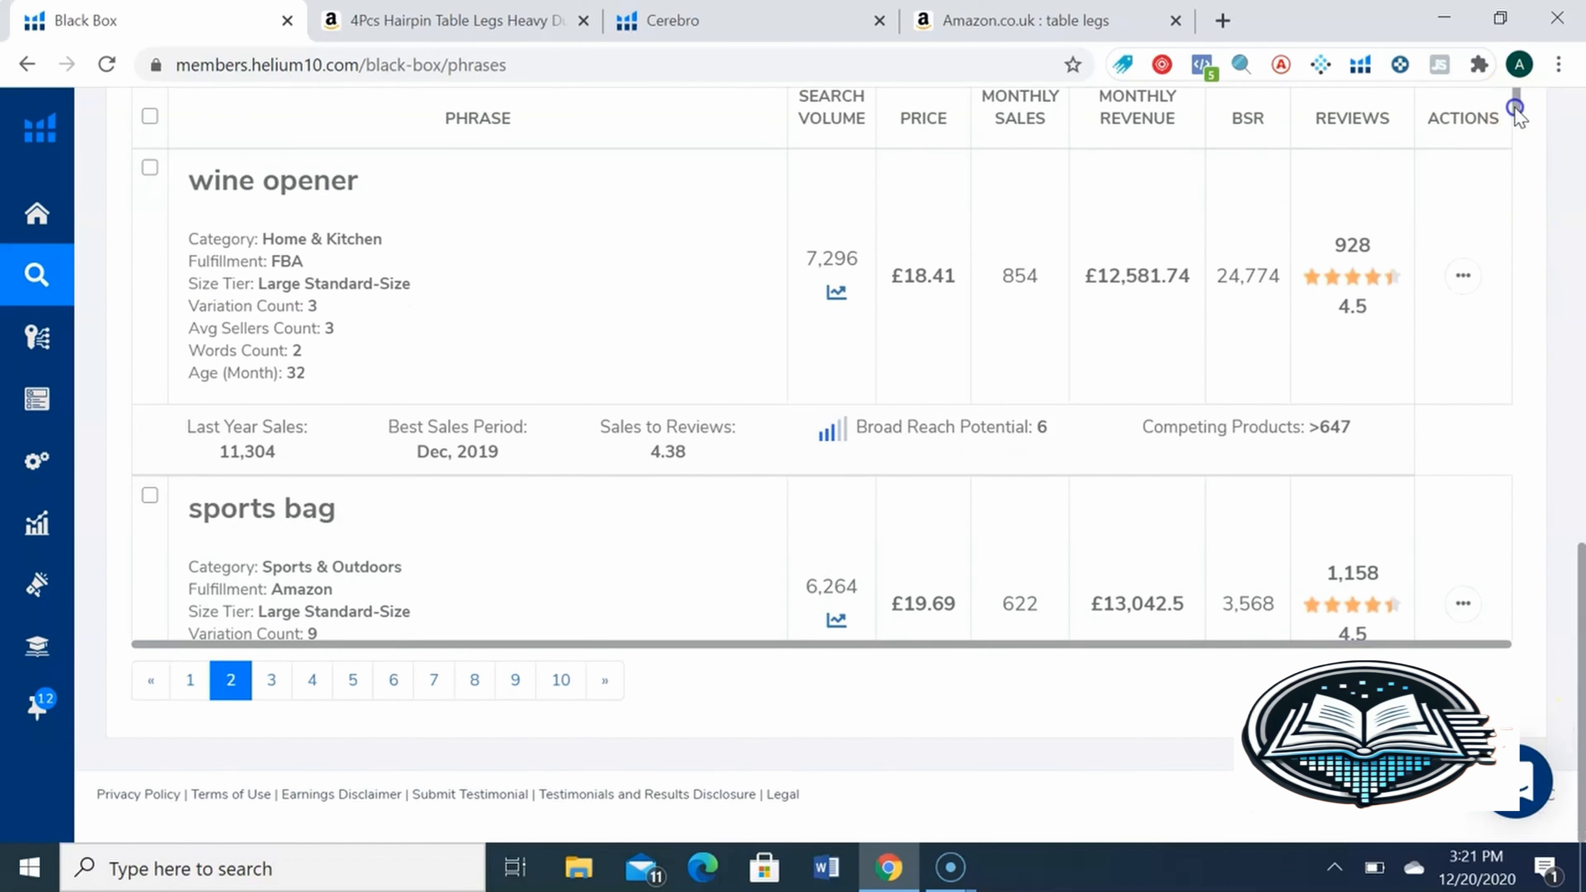
{"action": "left_click_drag", "start_coordinate": [1517, 107], "coordinate": [1520, 135]}
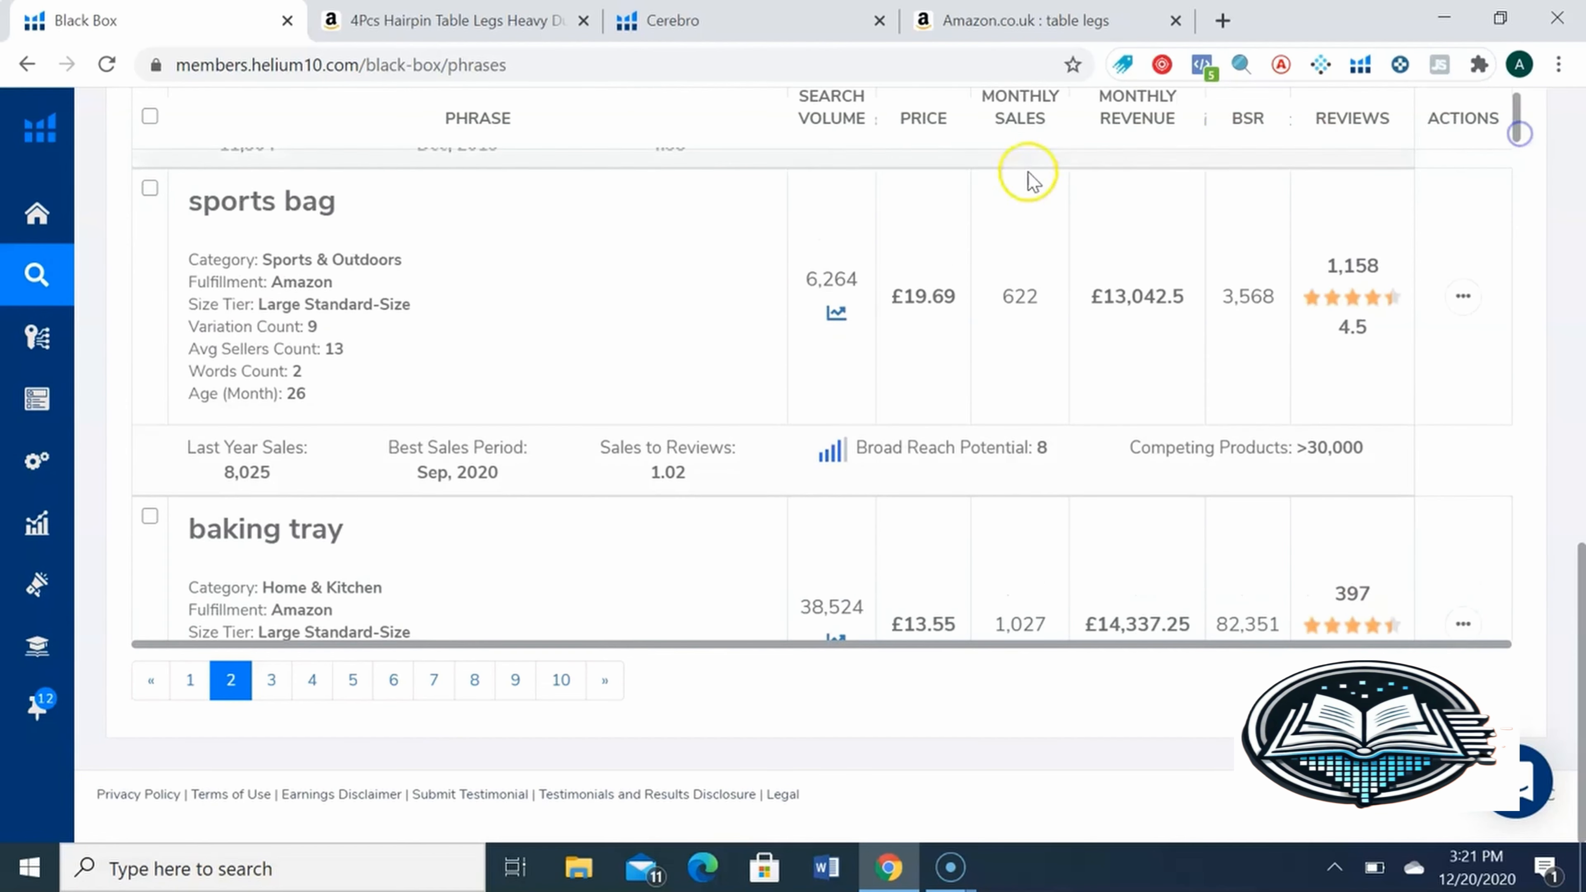
{"action": "left_click", "coordinate": [848, 301]}
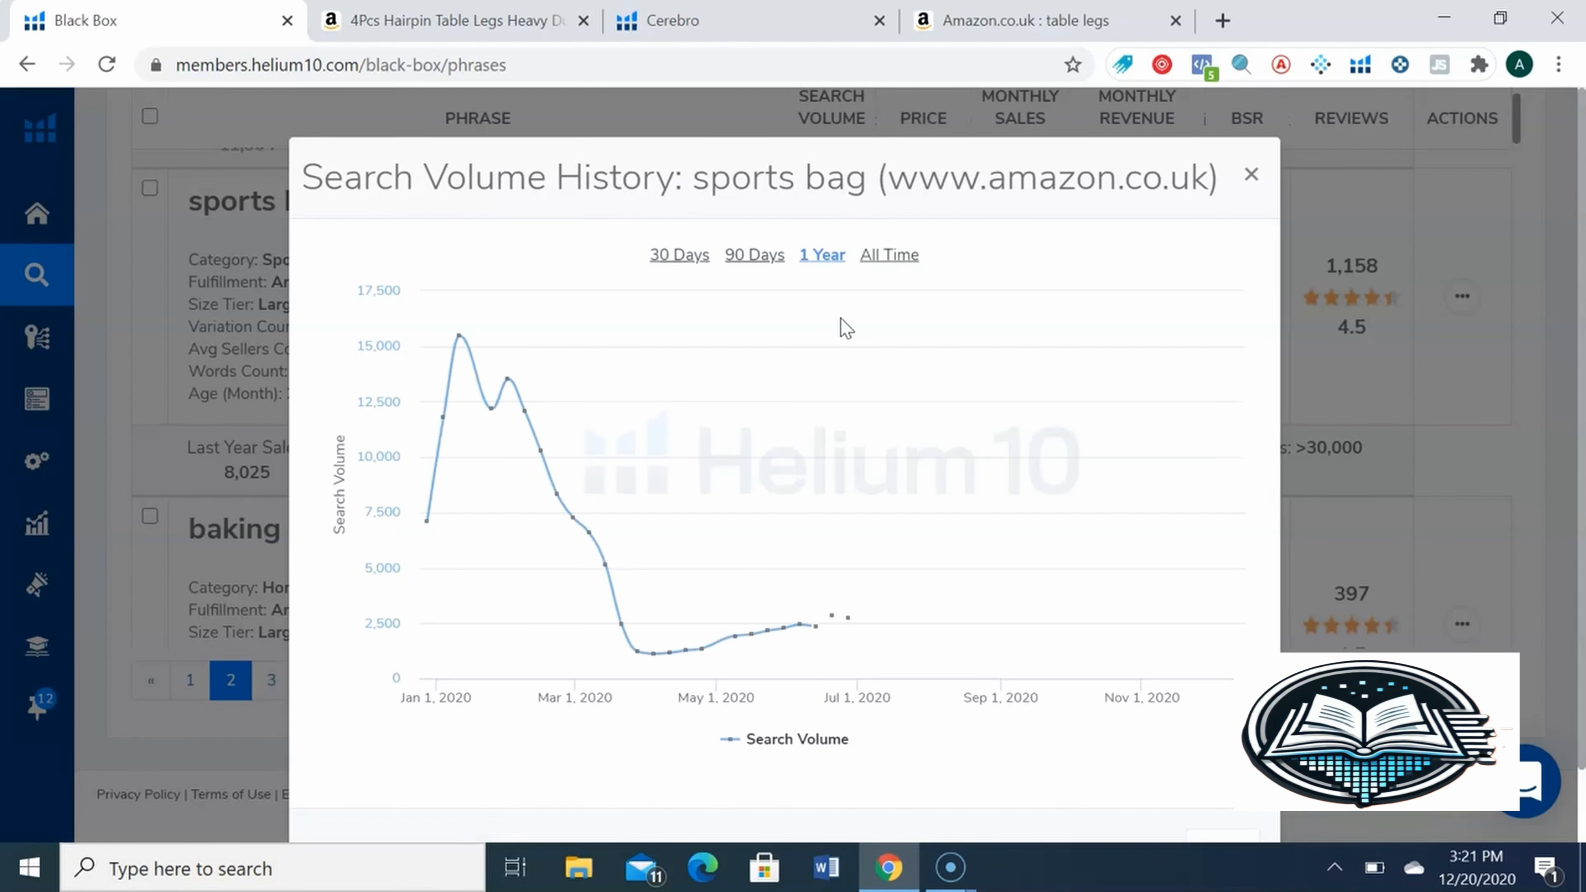
{"action": "left_click", "coordinate": [818, 282]}
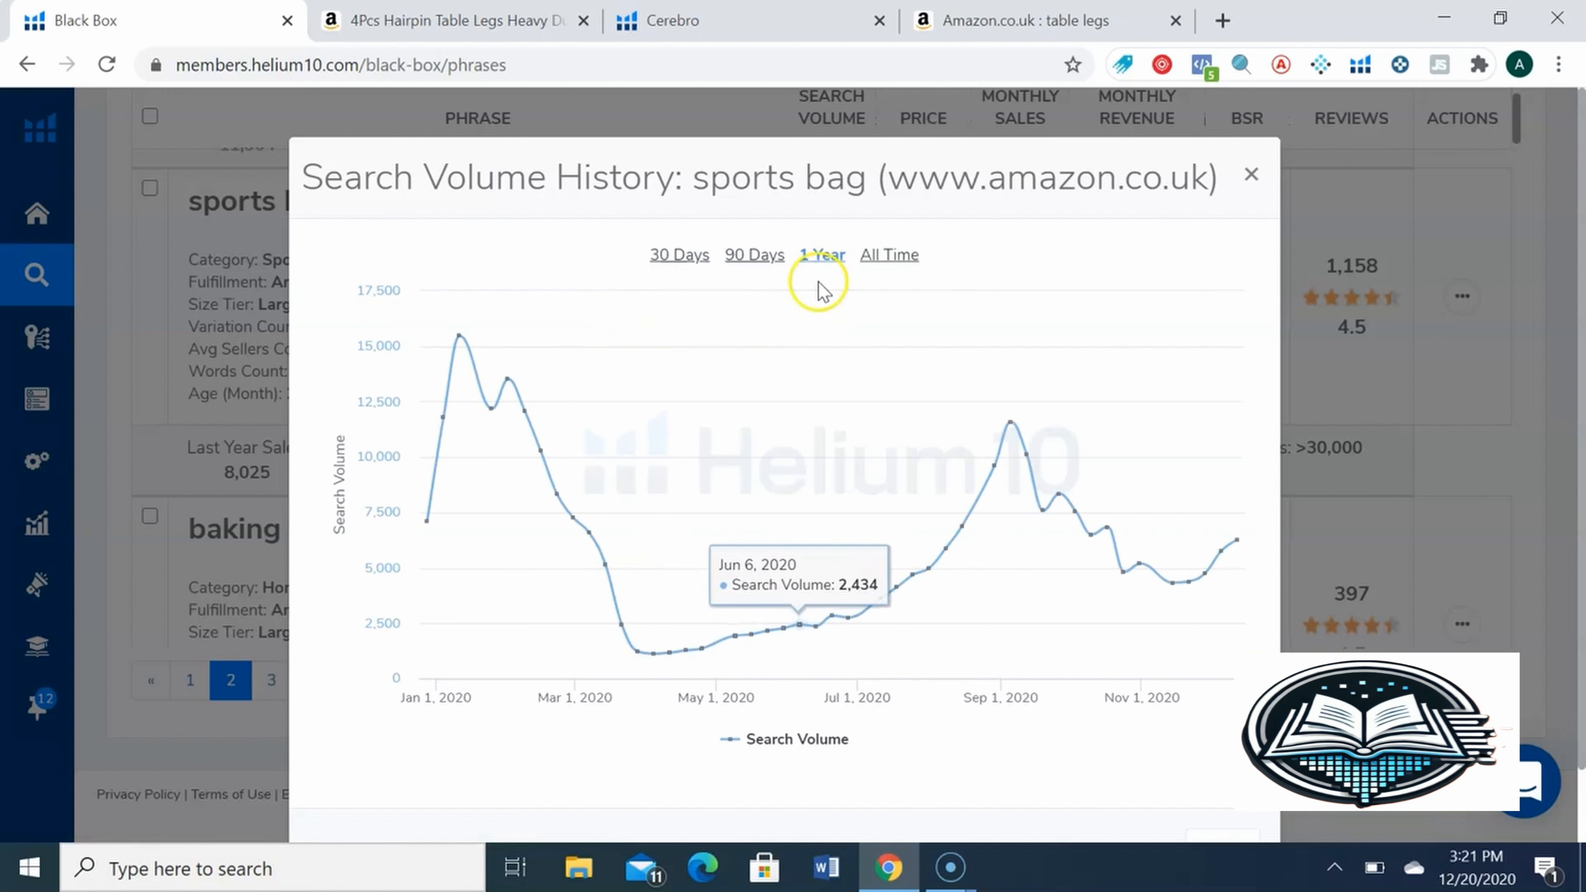
{"action": "left_click", "coordinate": [904, 257]}
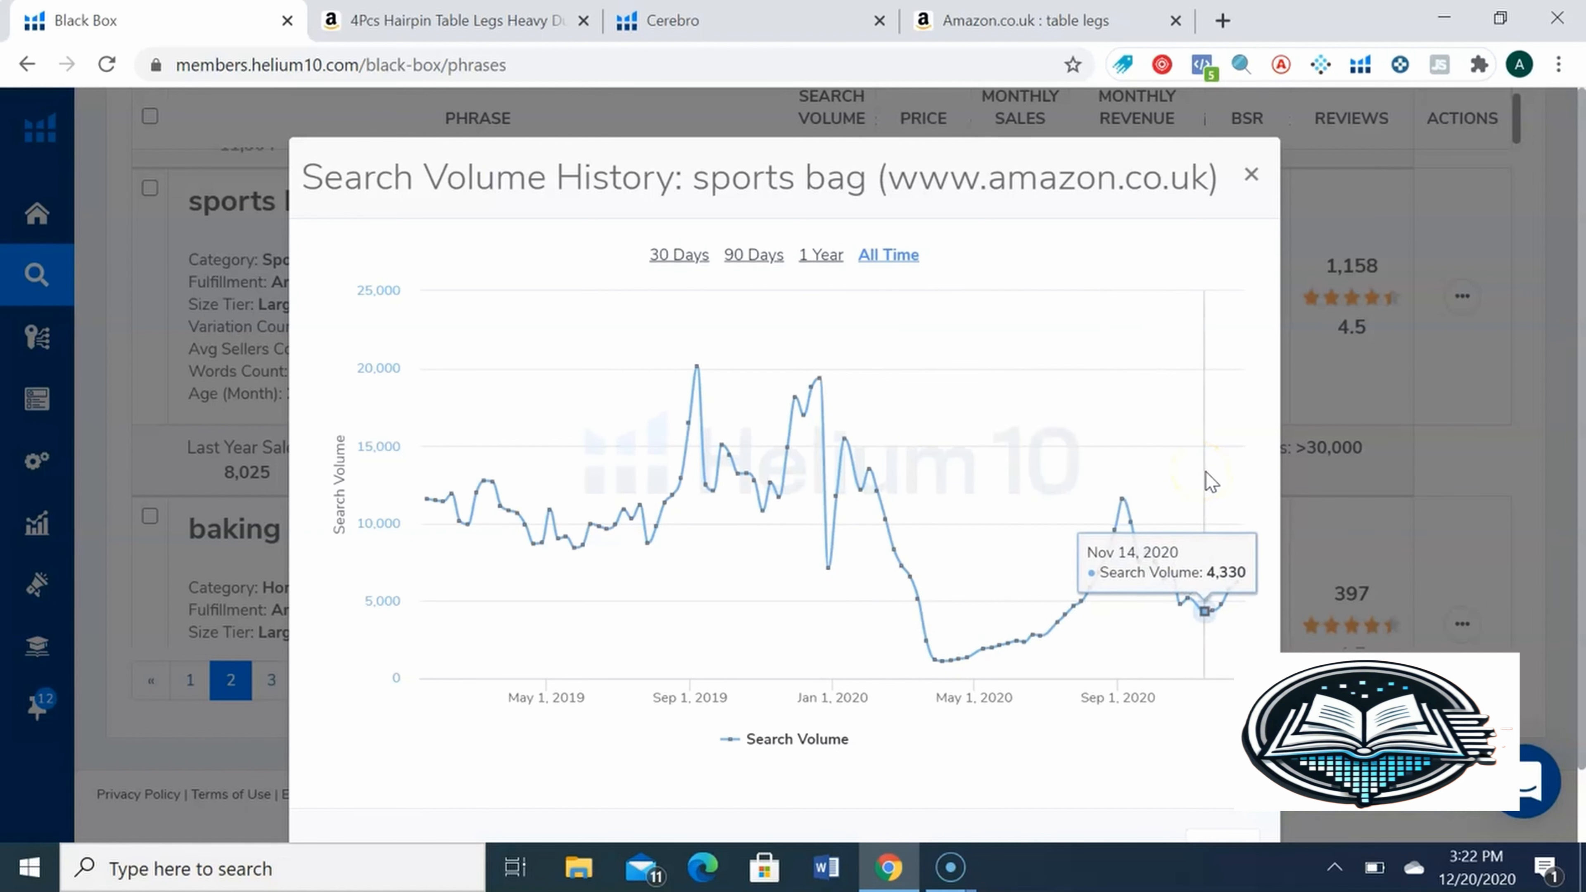
Close the "sports bag" chart, find "baking tray" in the page 2 results and view its all-time search volume history.
{"action": "left_click", "coordinate": [1252, 175]}
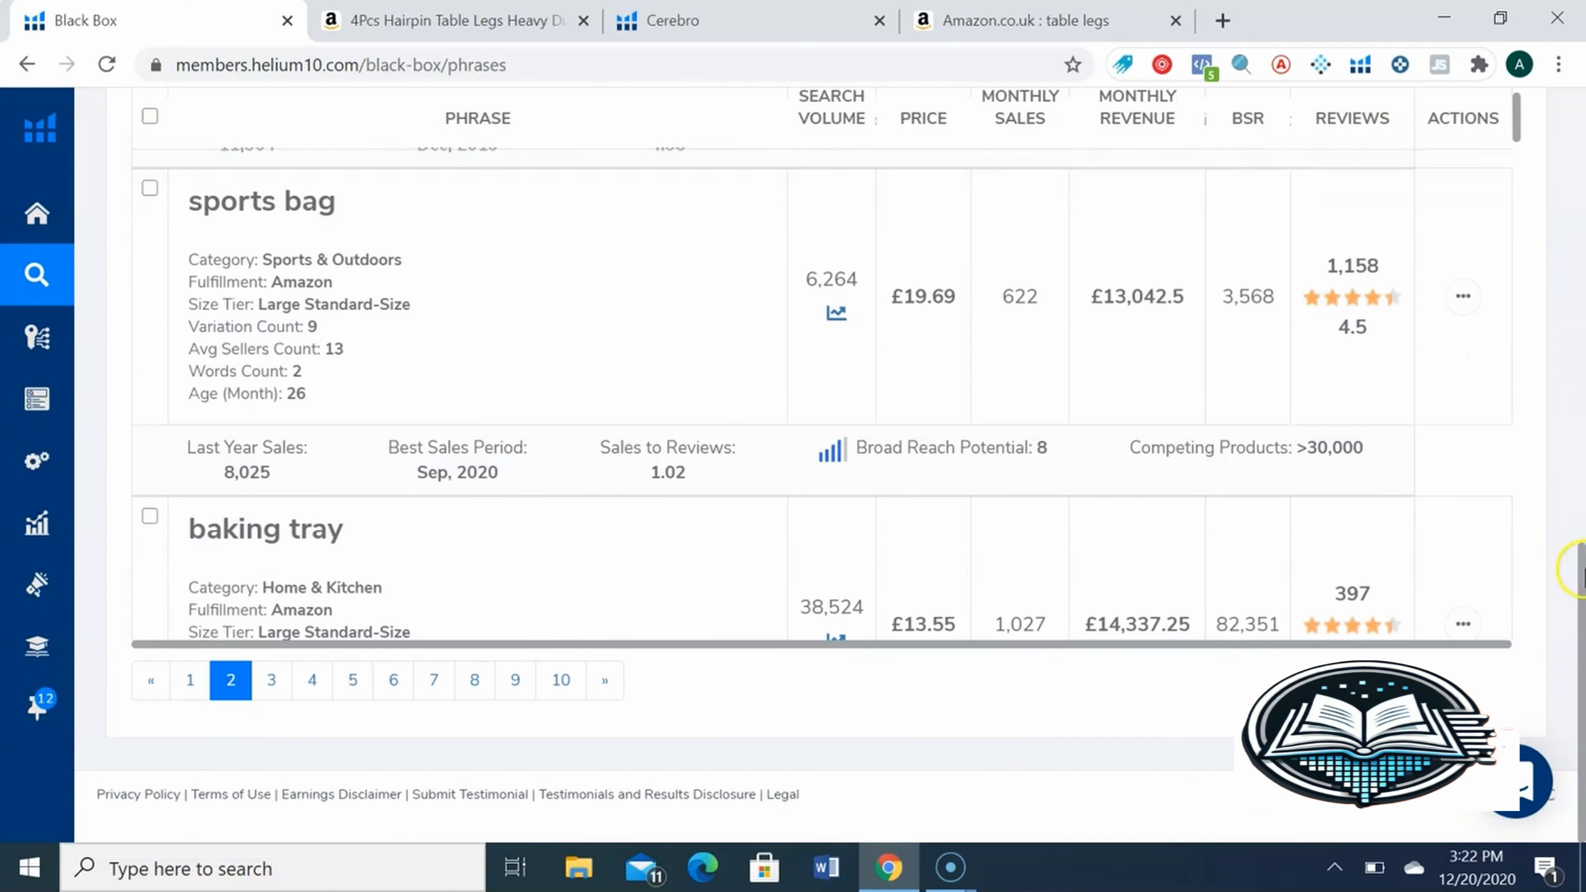
{"action": "left_click", "coordinate": [1518, 149]}
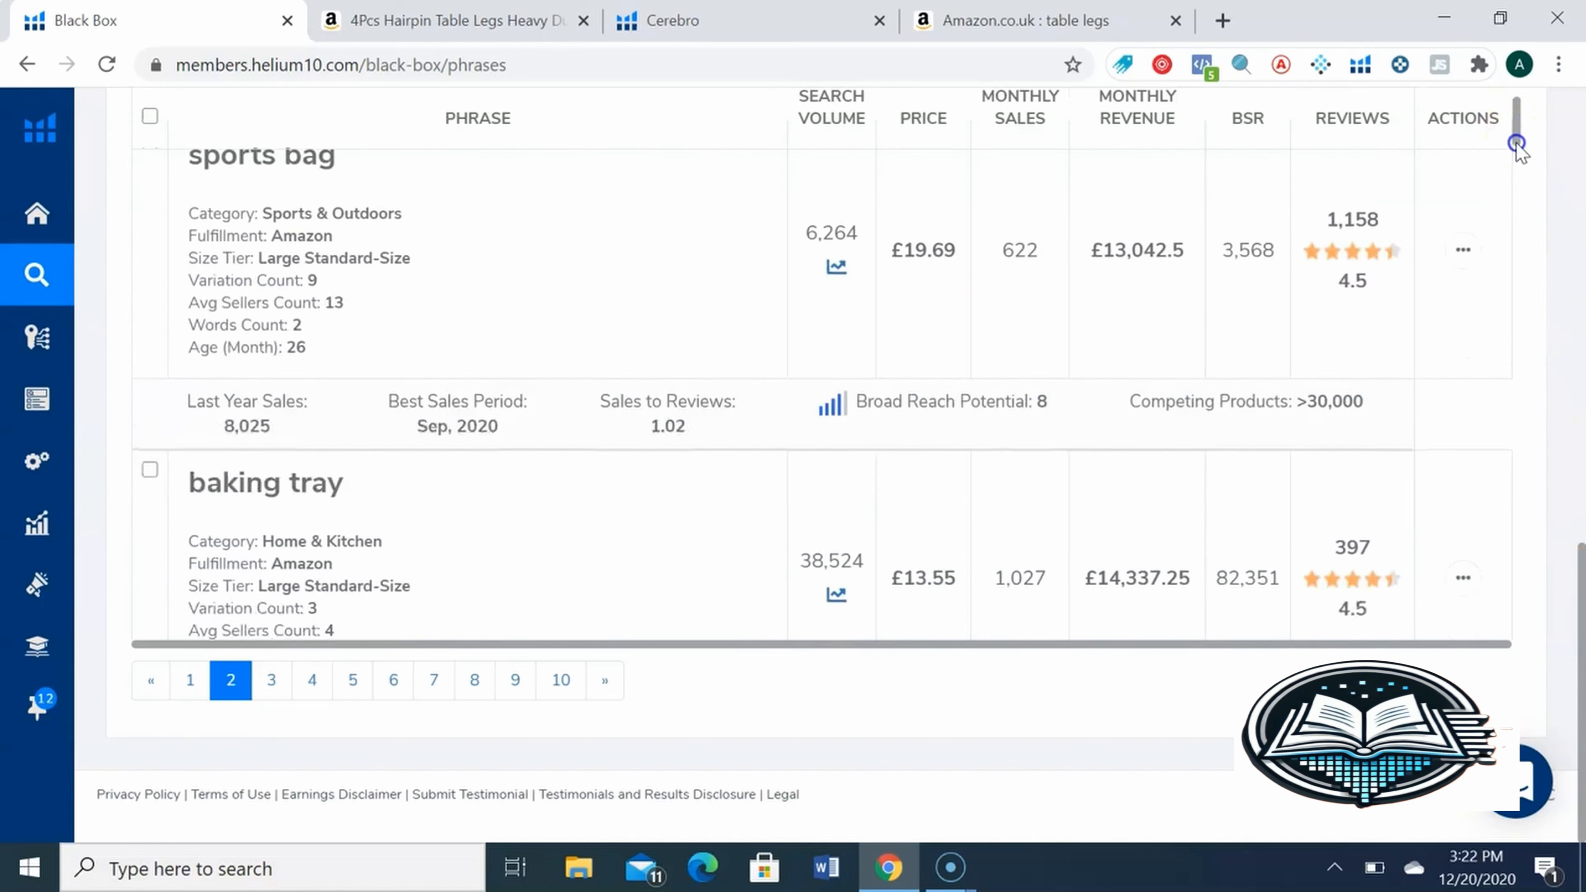
{"action": "left_click_drag", "start_coordinate": [1518, 152], "coordinate": [1522, 135]}
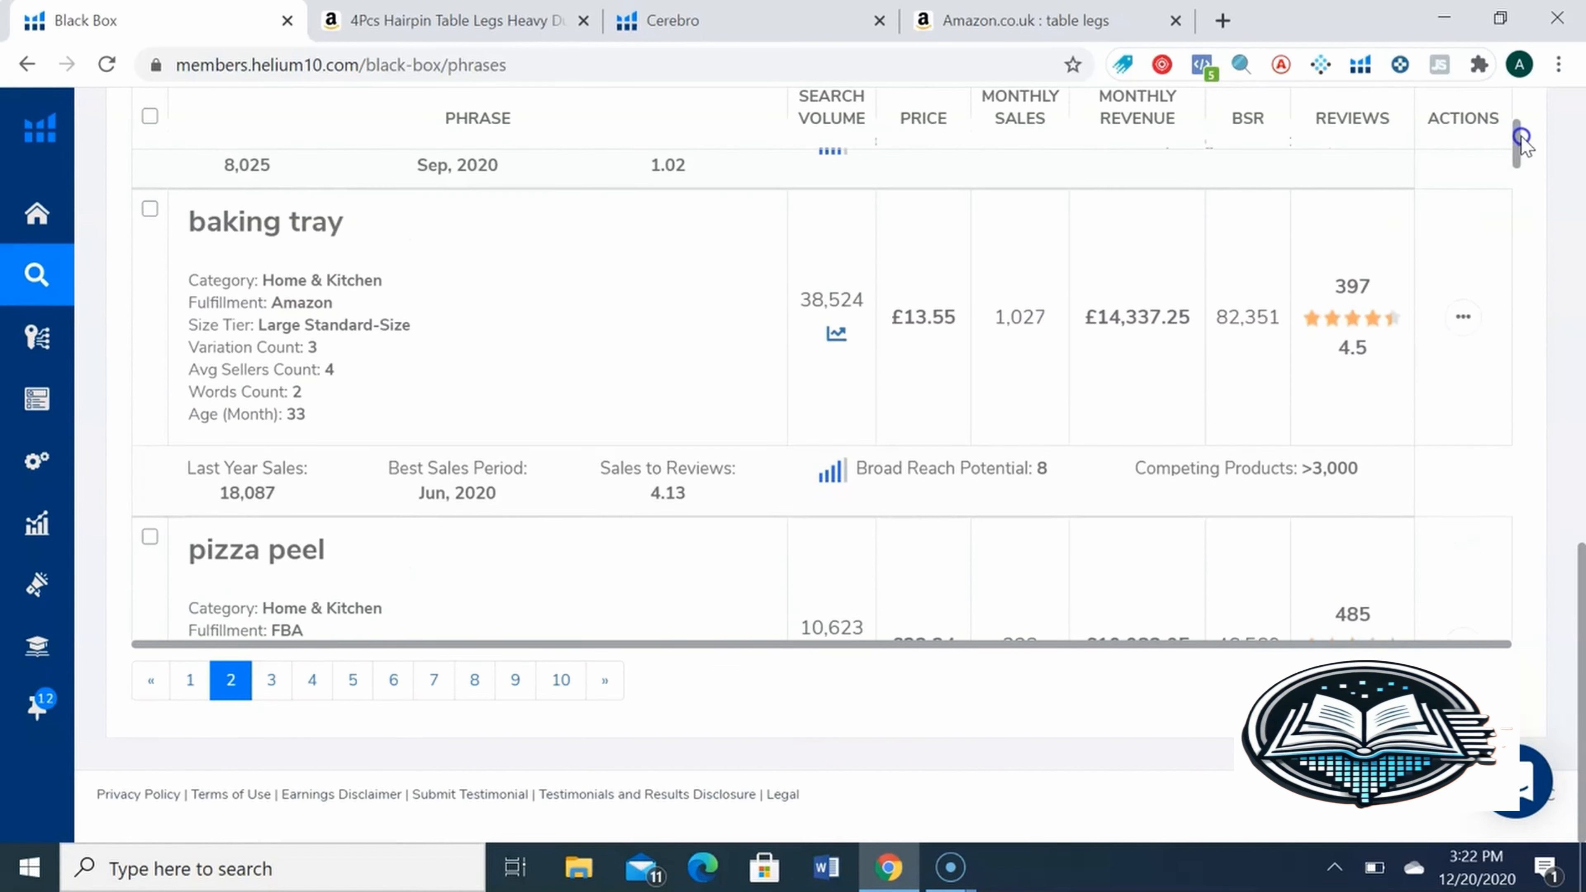
{"action": "left_click", "coordinate": [839, 328]}
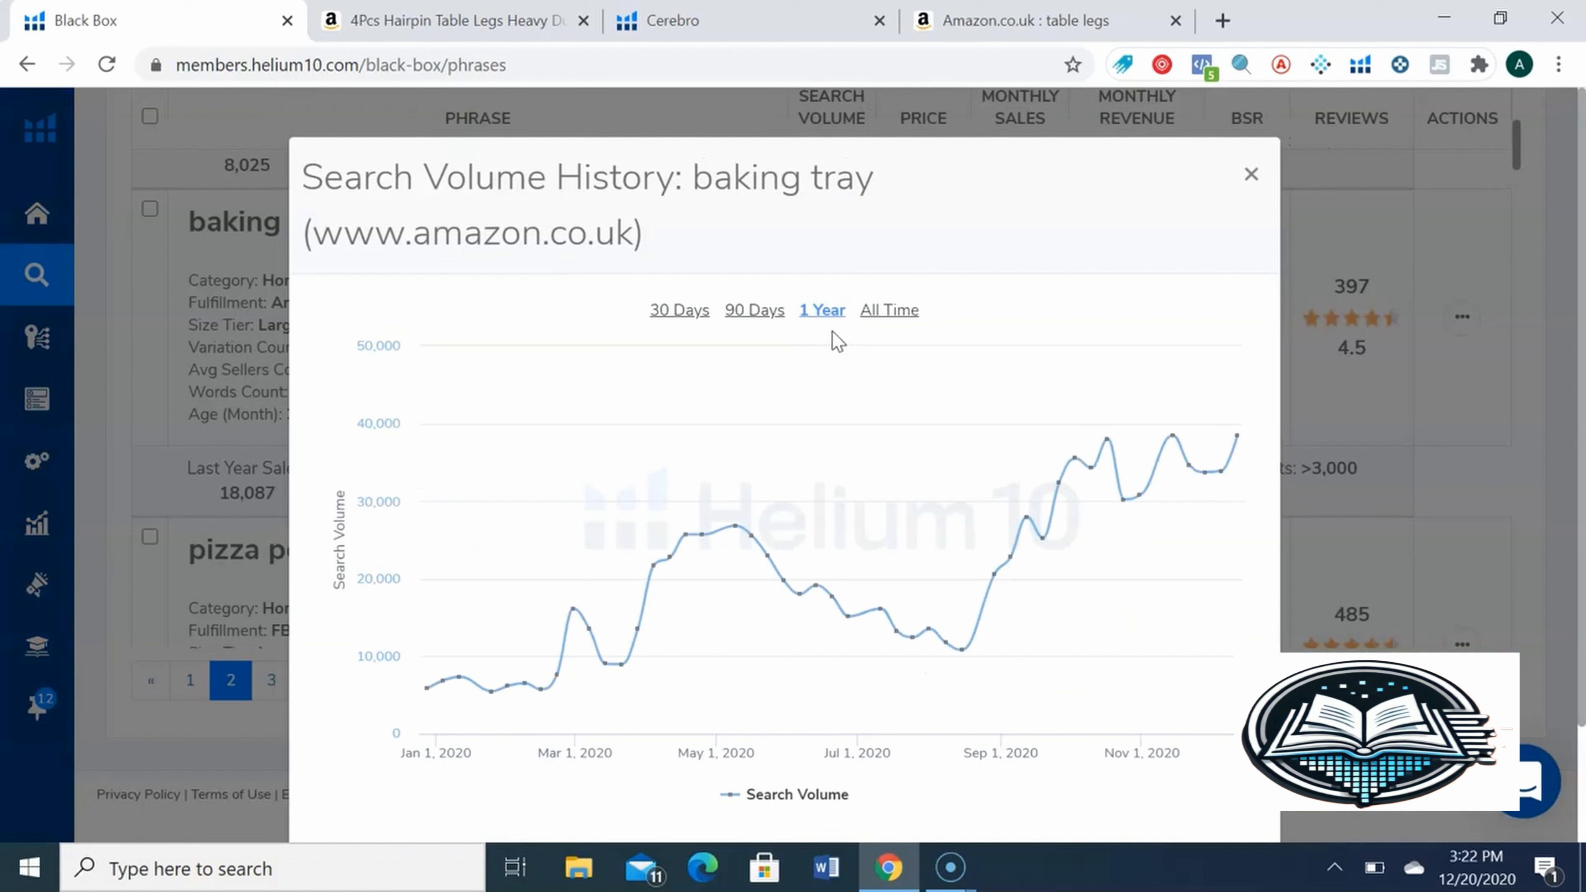
{"action": "left_click", "coordinate": [886, 316]}
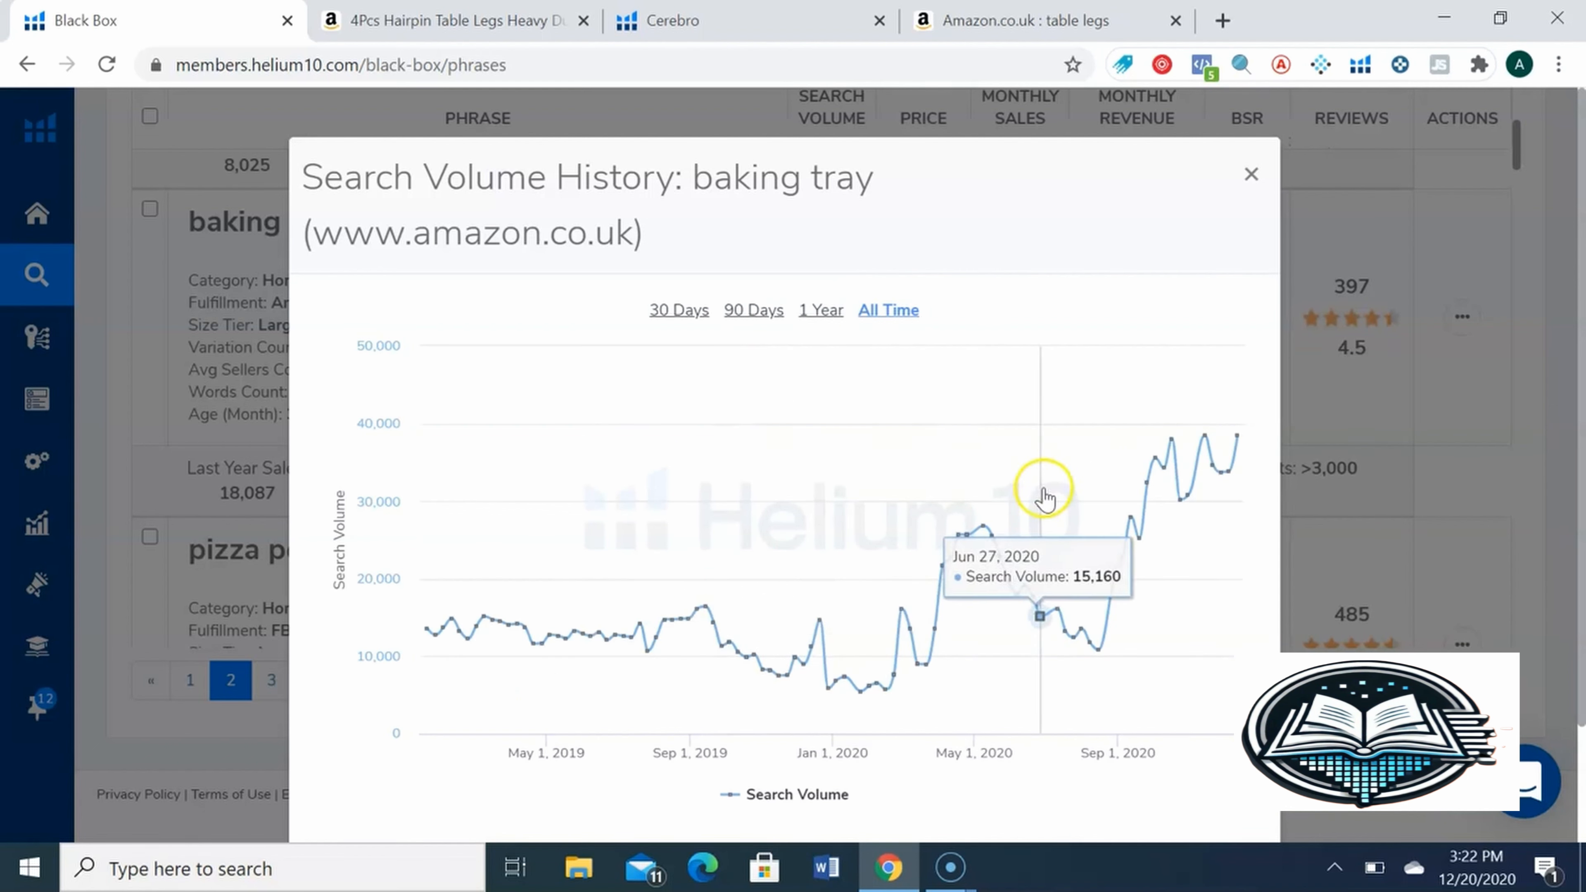
{"action": "left_click", "coordinate": [1251, 174]}
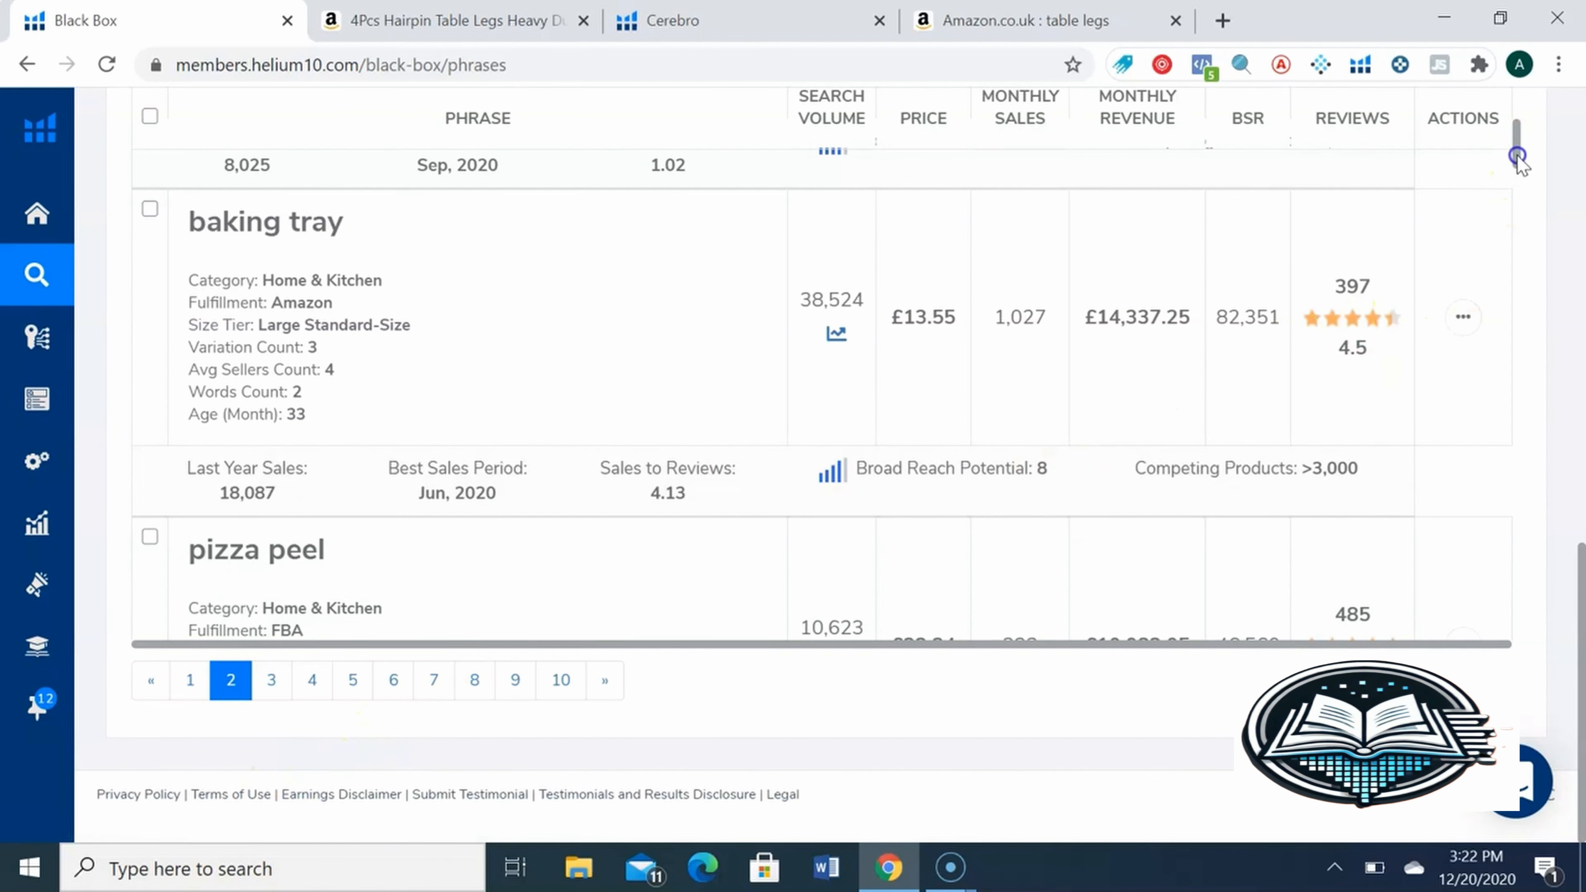
Find "pizza peel" in the keyword results and view its one-year and all-time search volume history.
{"action": "left_click_drag", "start_coordinate": [1517, 155], "coordinate": [1517, 176]}
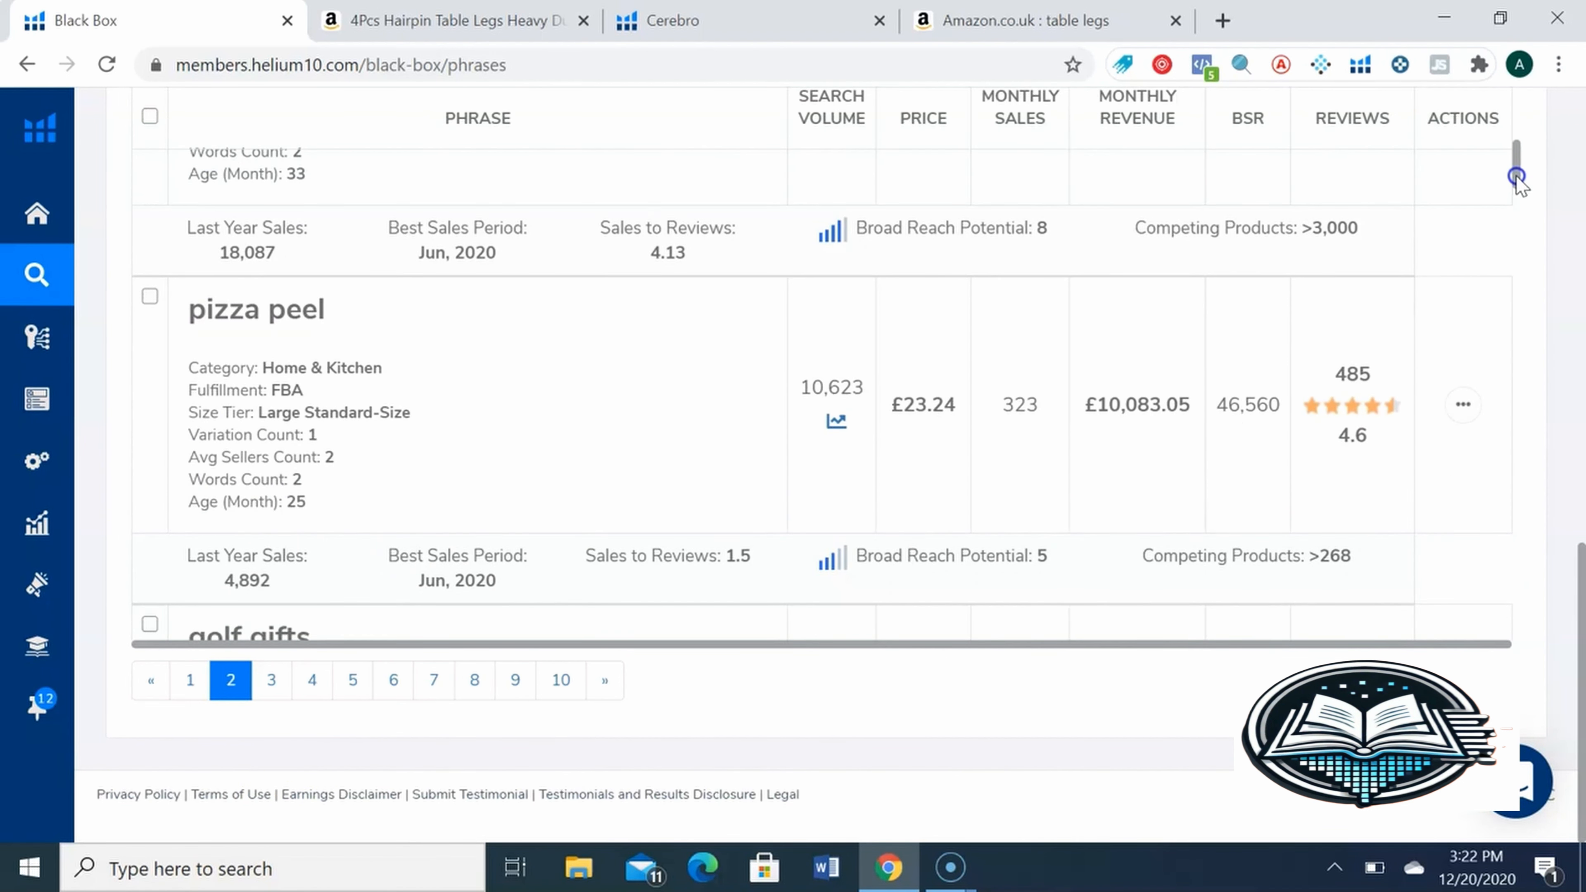
{"action": "left_click_drag", "start_coordinate": [1517, 177], "coordinate": [1514, 178]}
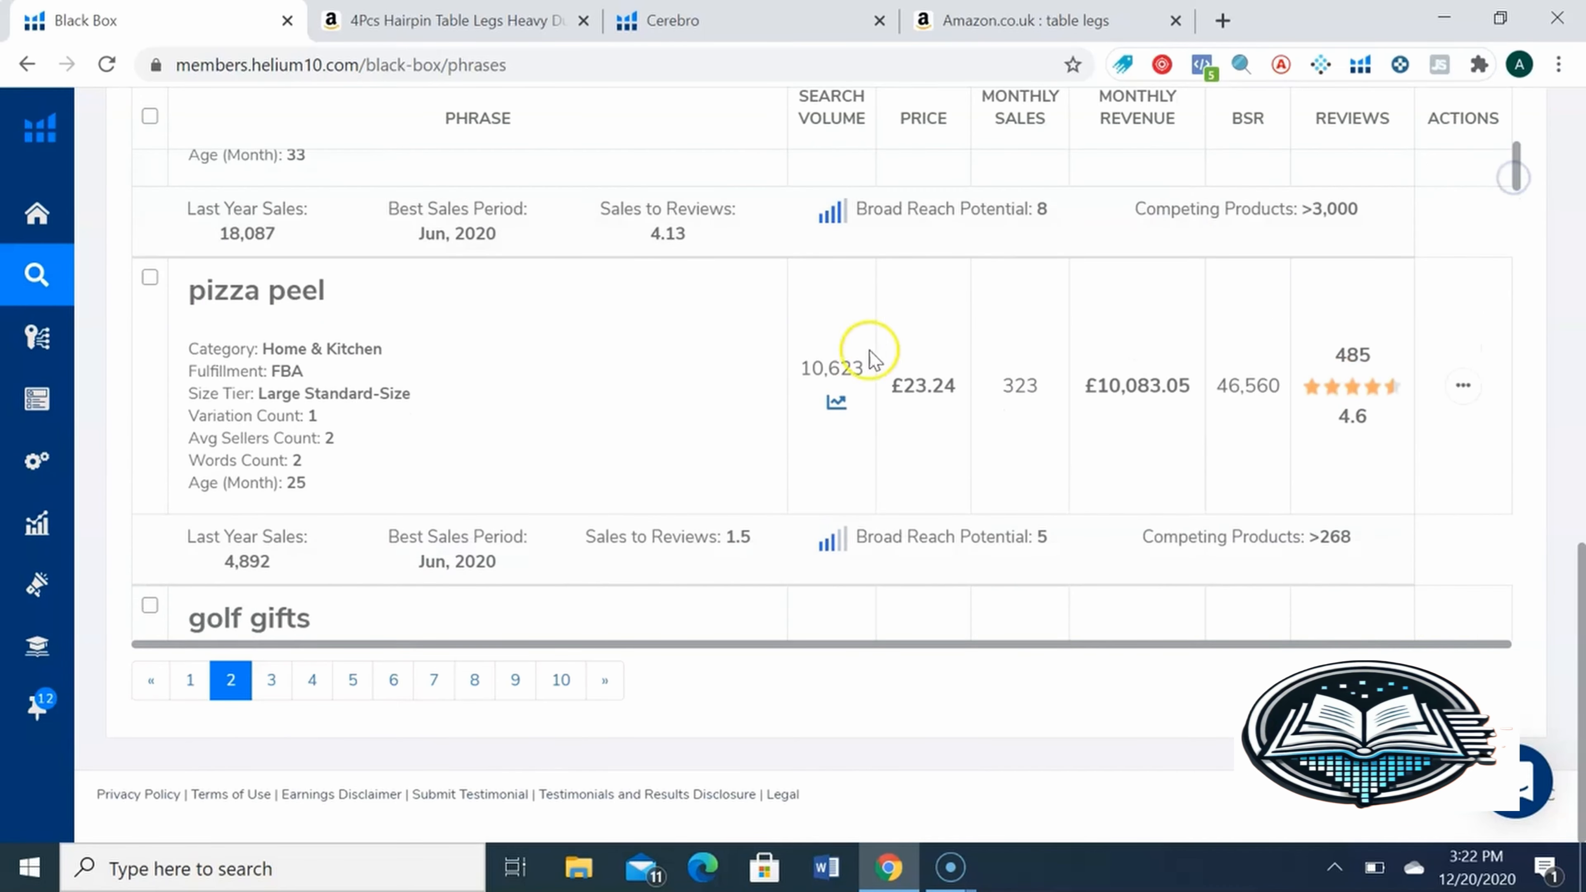
{"action": "left_click", "coordinate": [842, 407]}
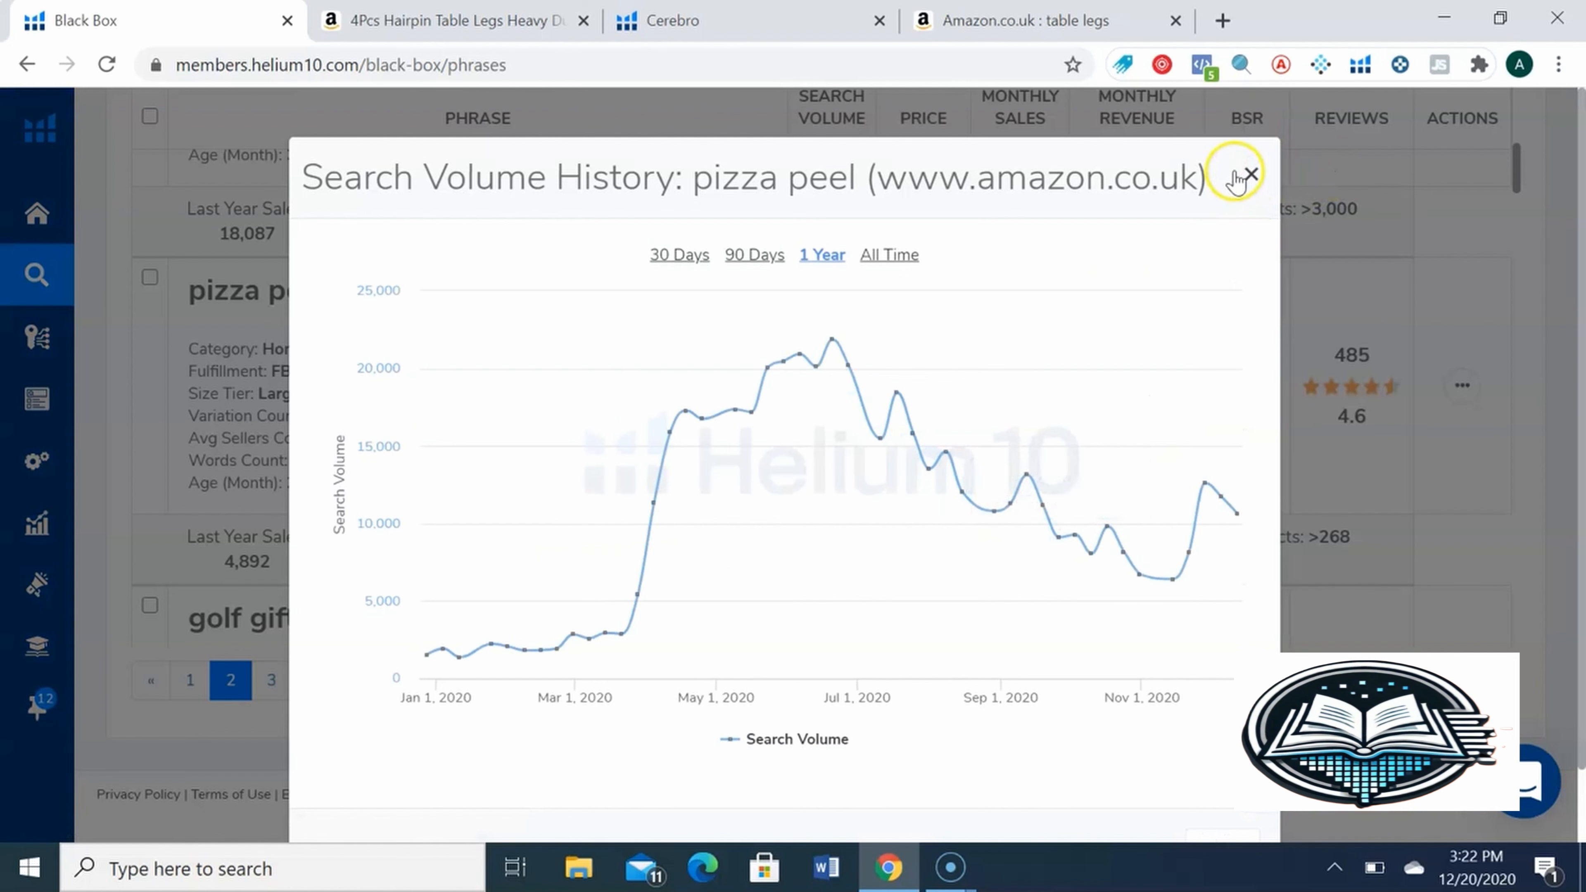
{"action": "left_click", "coordinate": [1249, 181]}
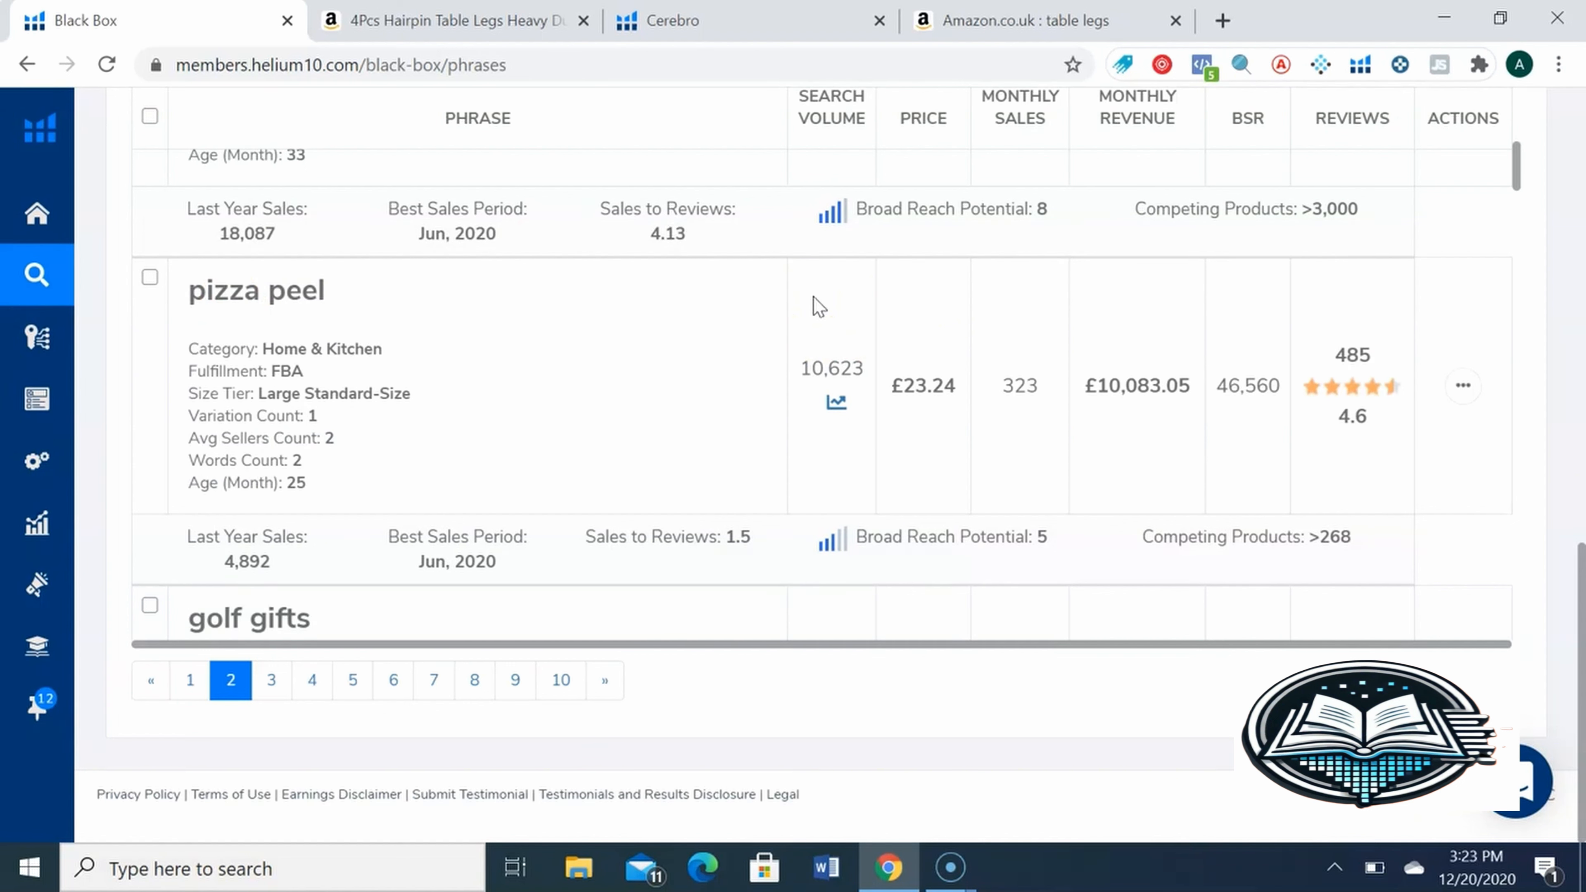
{"action": "left_click", "coordinate": [836, 400]}
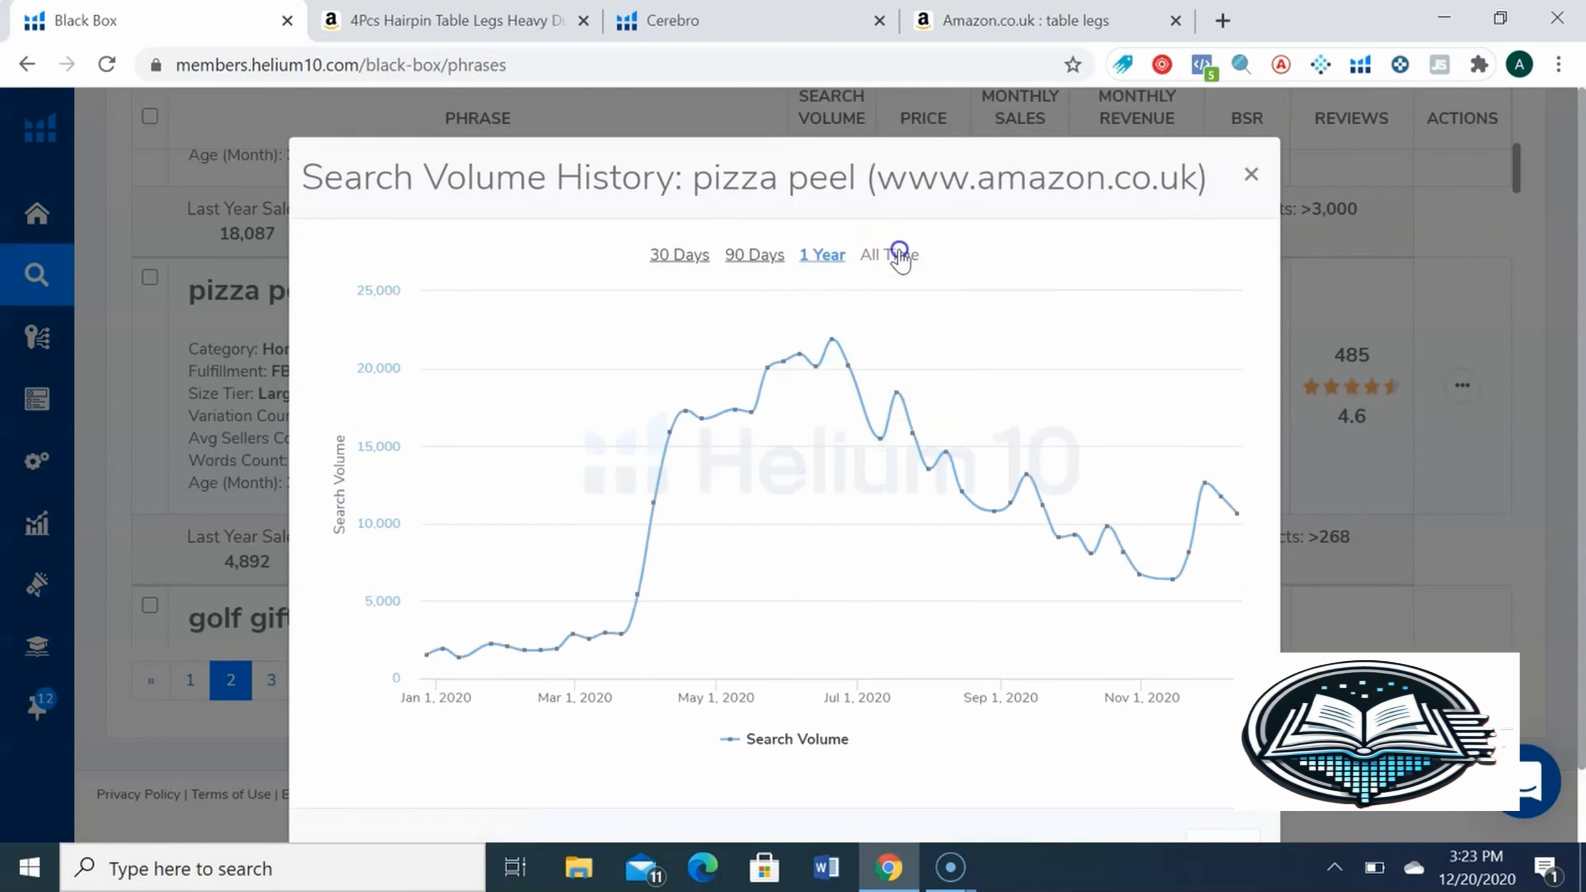
{"action": "left_click", "coordinate": [877, 265]}
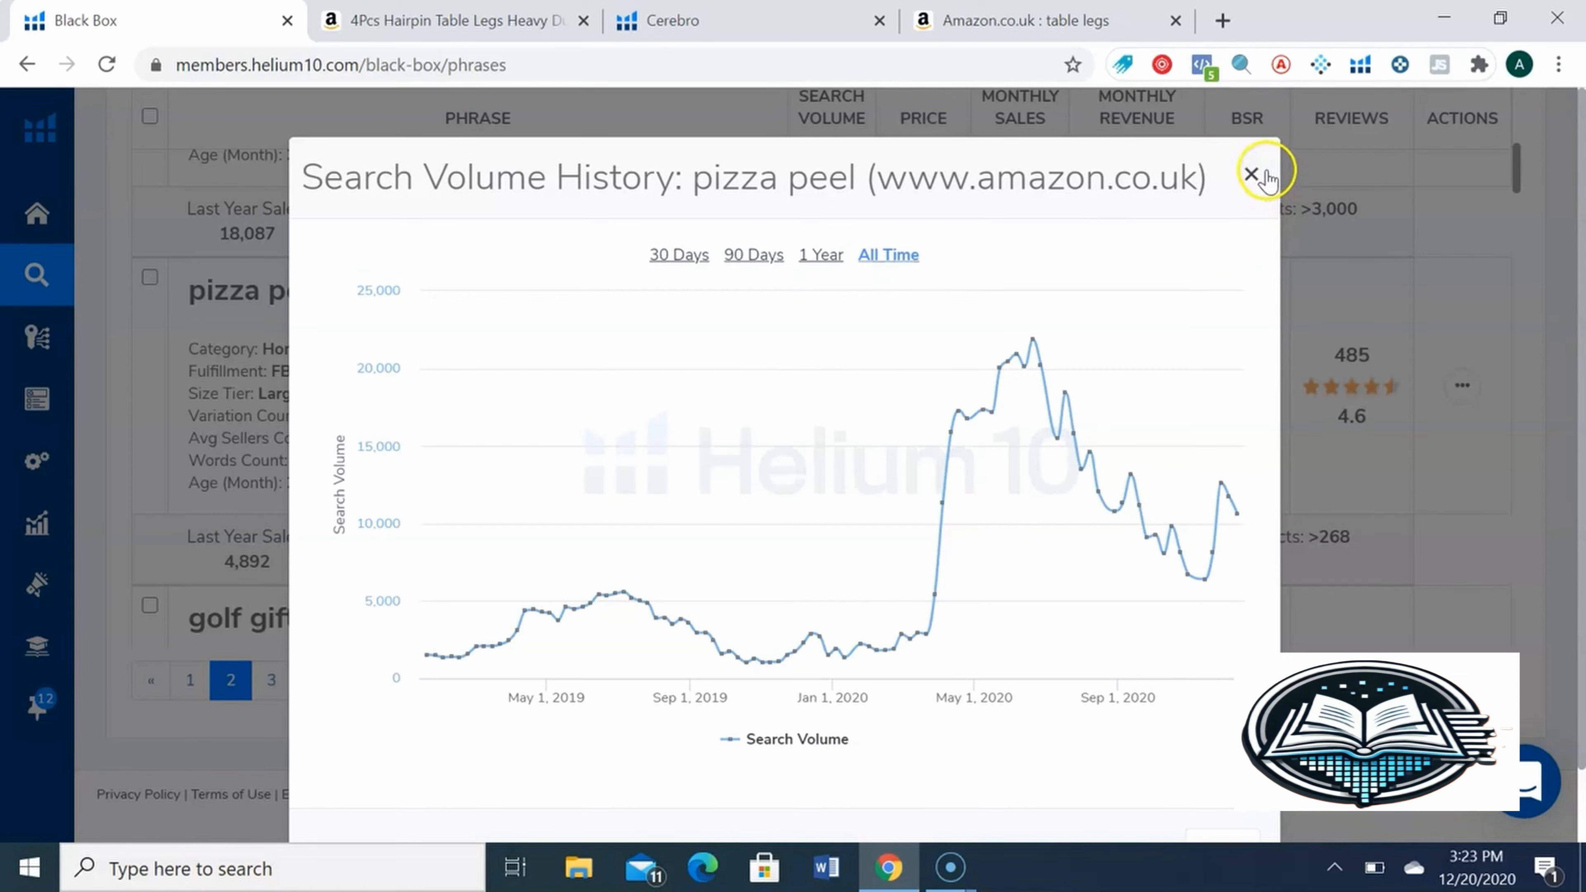
{"action": "left_click", "coordinate": [1252, 174]}
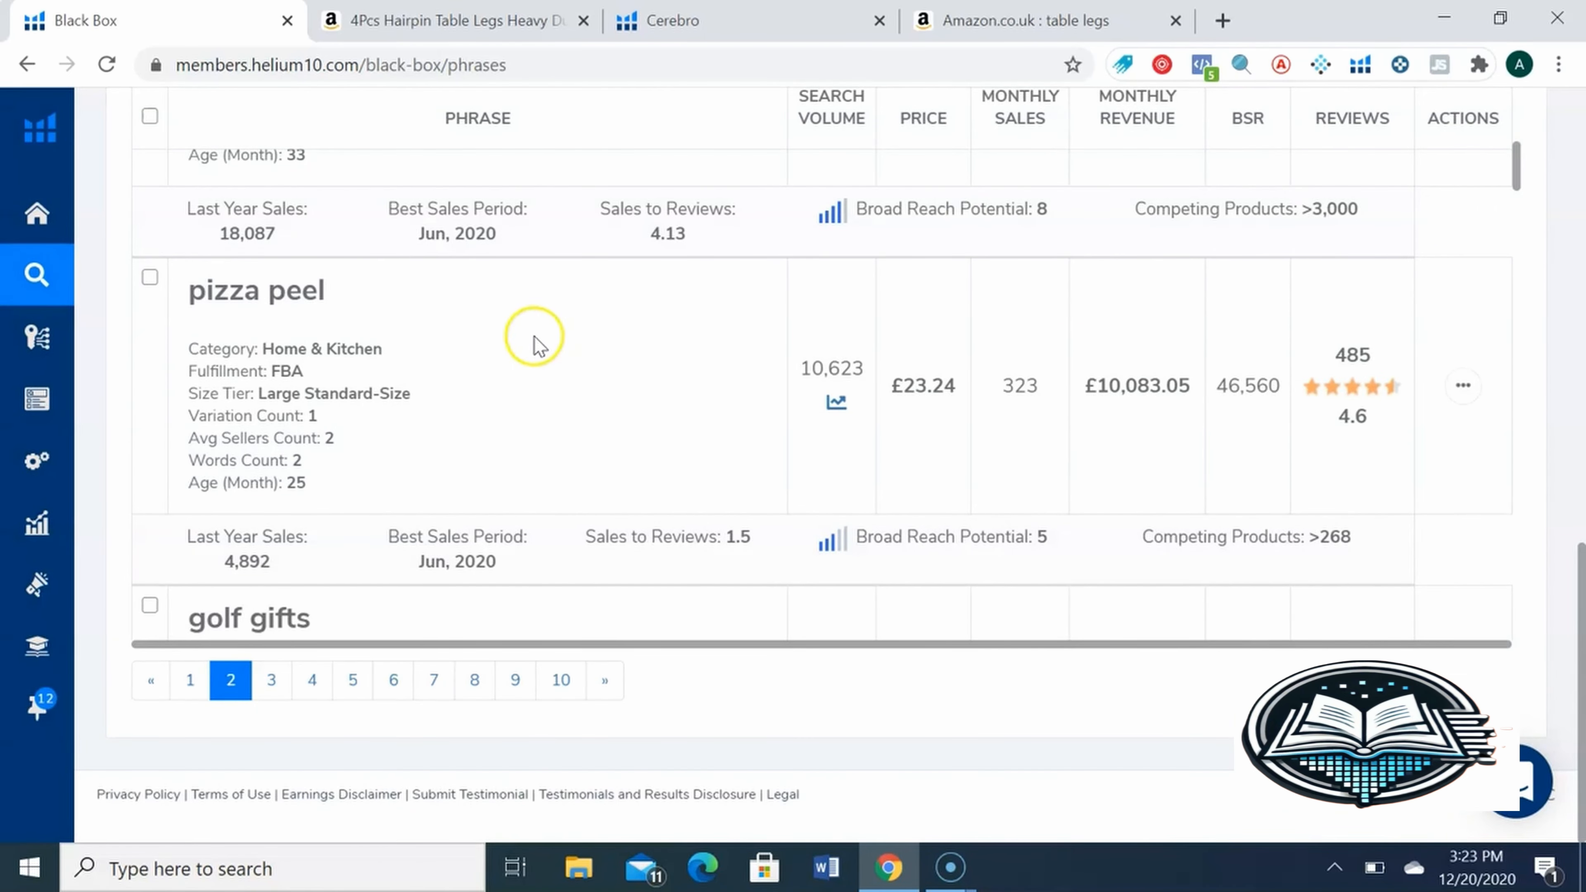
Copy the phrase "pizza peel" and search for it on Amazon.co.uk across all departments.
{"action": "left_click_drag", "start_coordinate": [326, 289], "coordinate": [201, 282]}
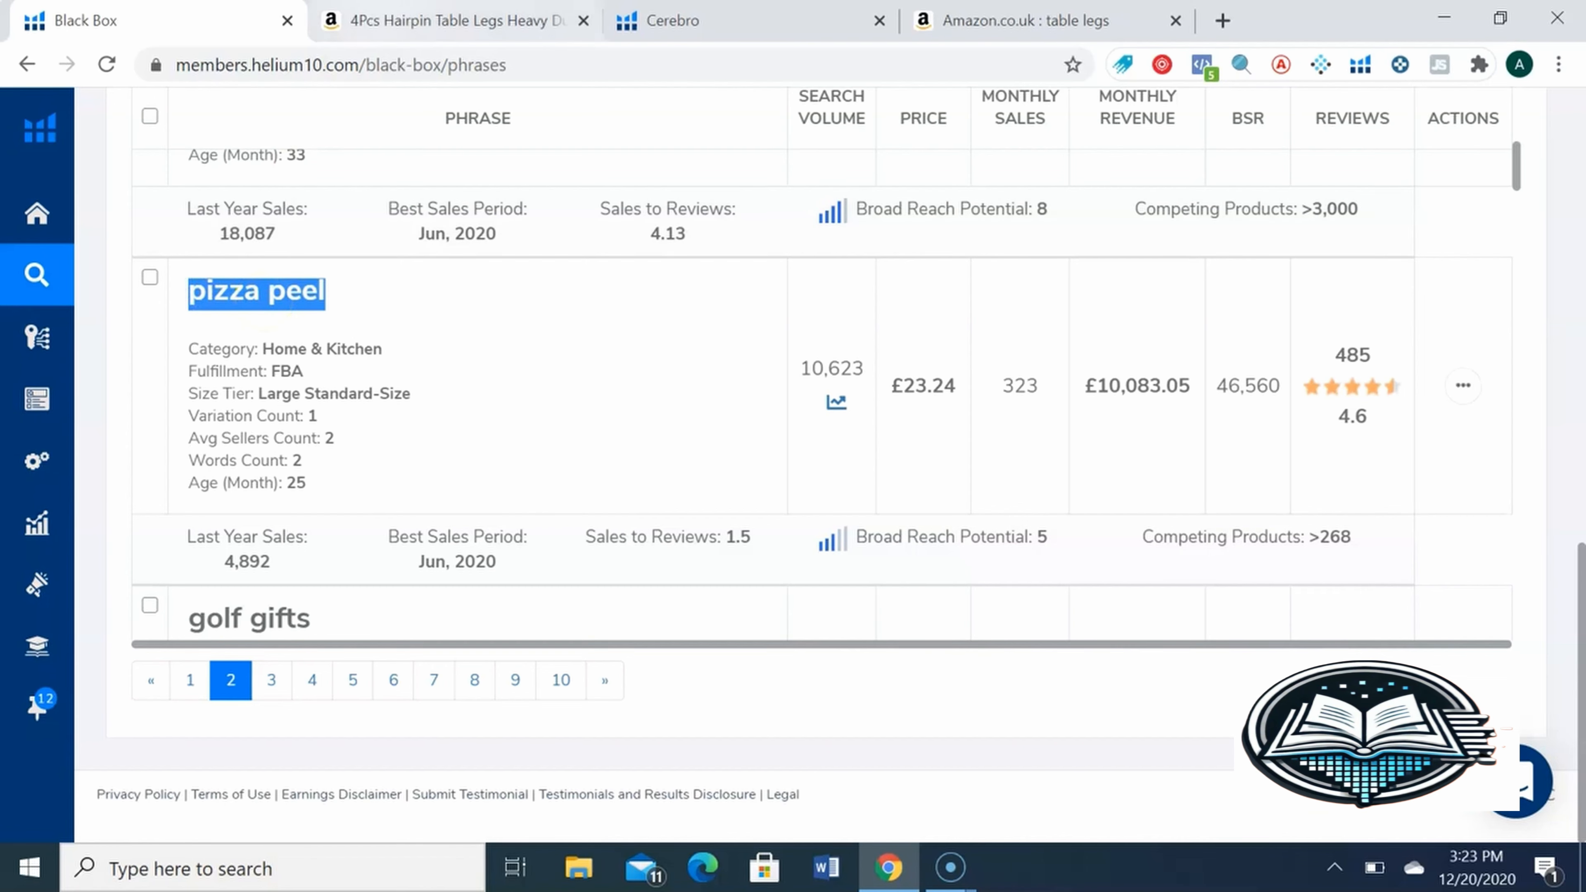
{"action": "left_click", "coordinate": [459, 21]}
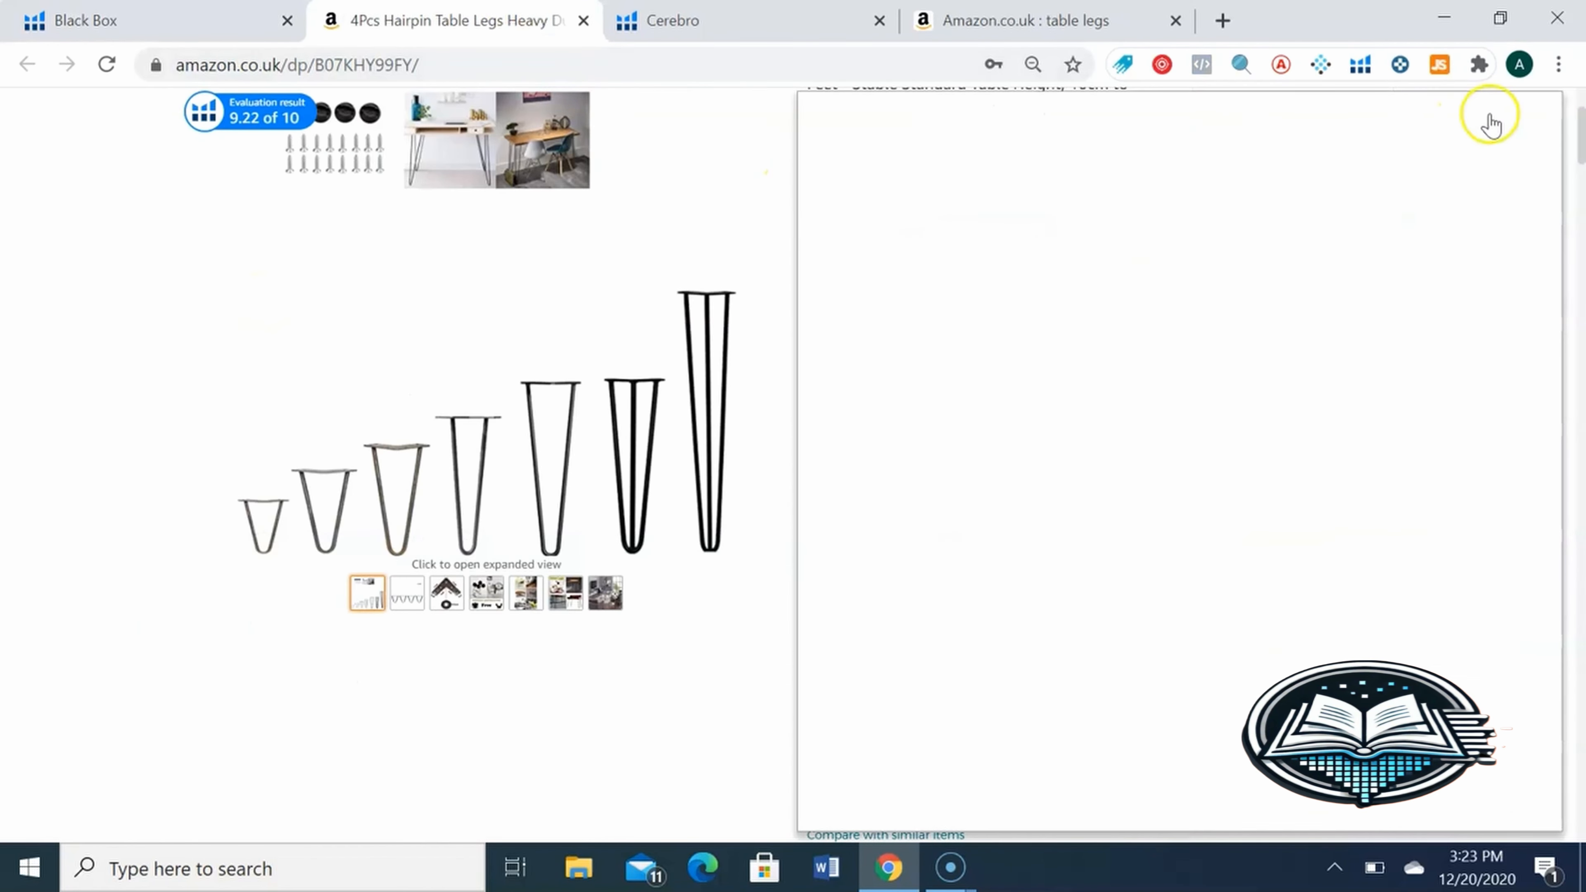
{"action": "left_click_drag", "start_coordinate": [1582, 125], "coordinate": [1582, 87]}
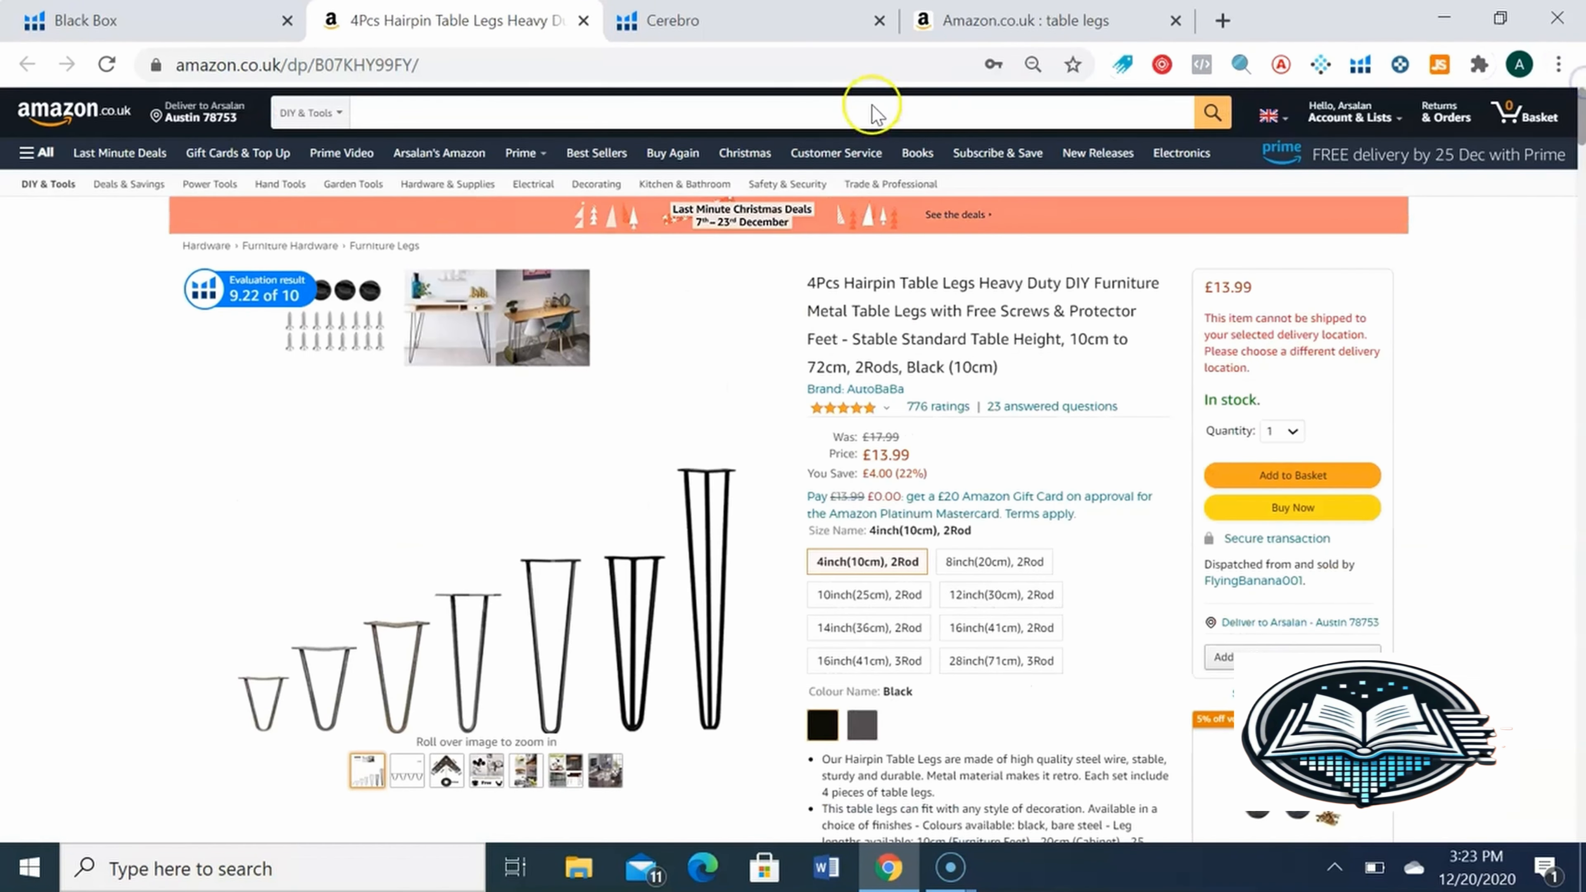
{"action": "left_click", "coordinate": [331, 113]}
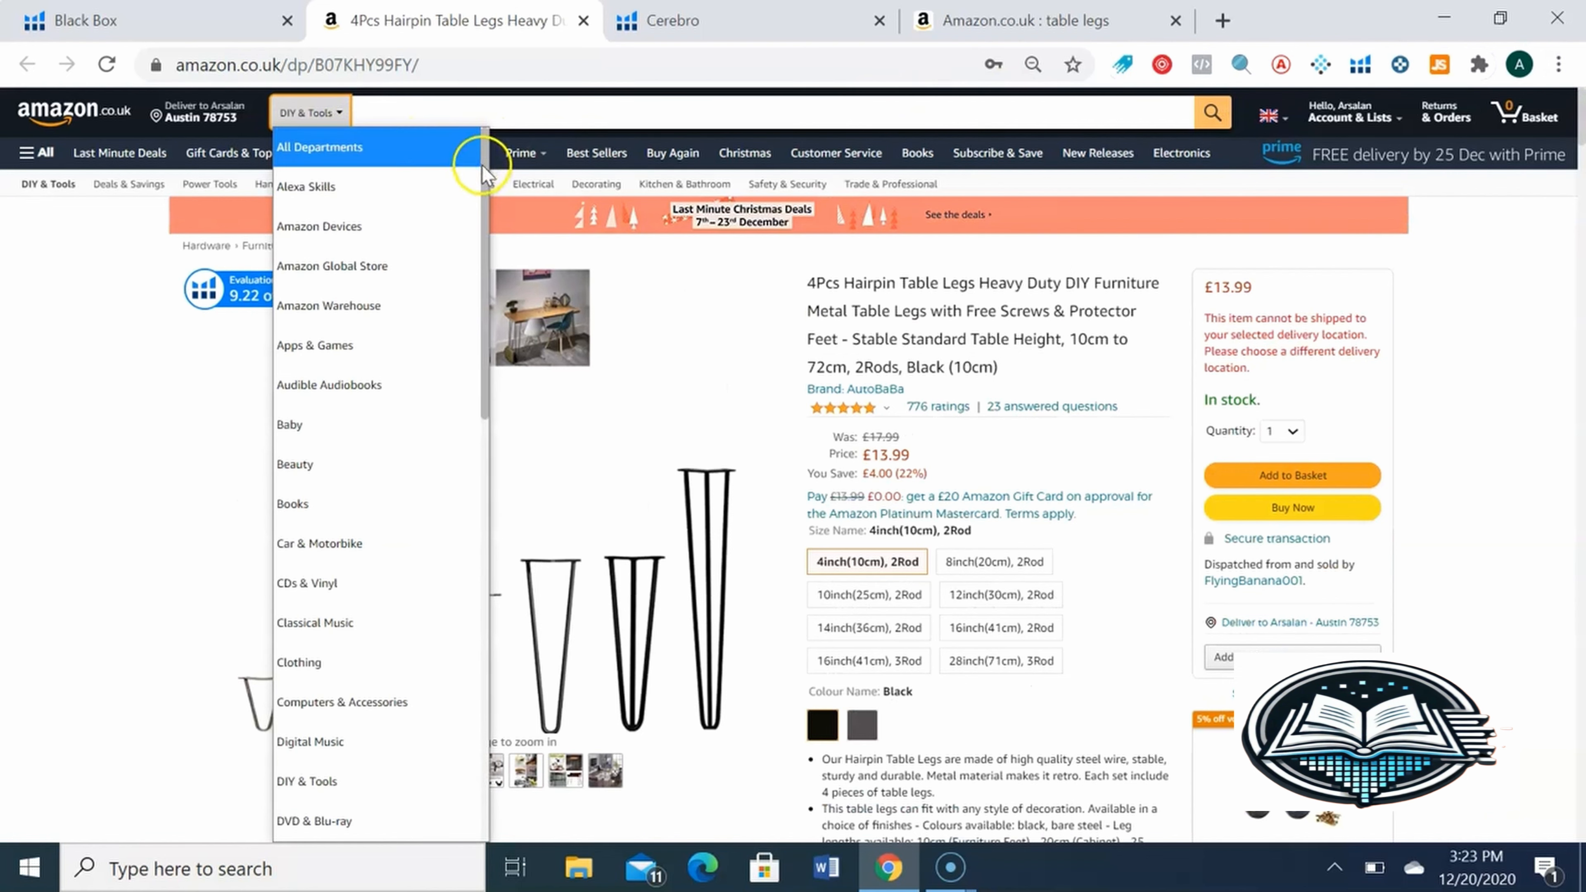
{"action": "left_click", "coordinate": [423, 148]}
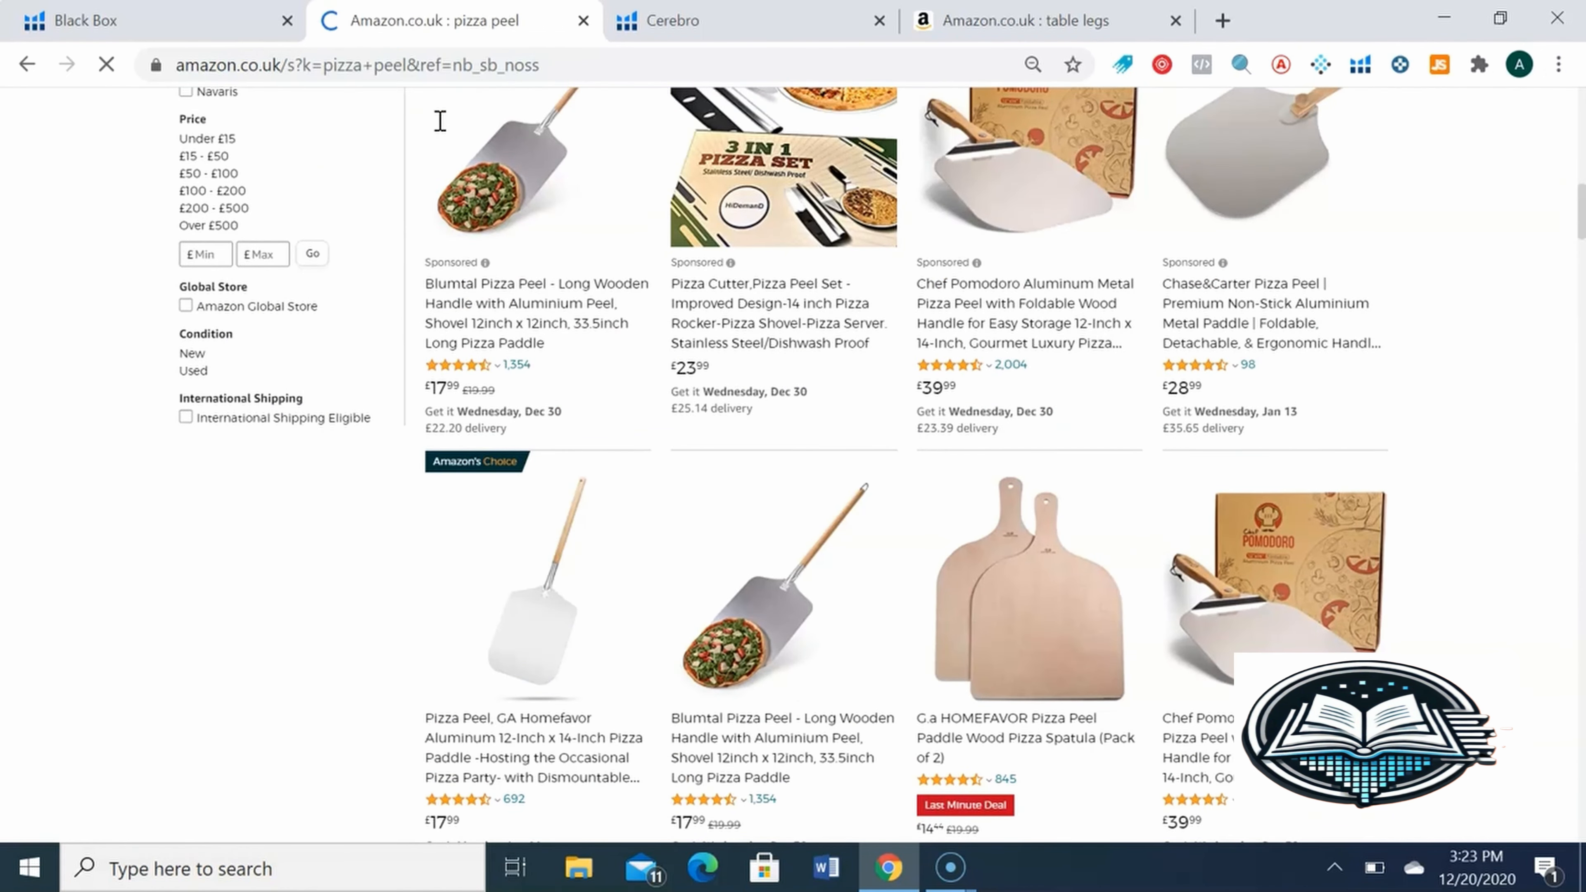
Examine the Amazon.co.uk pizza peel listings, comparing their prices, review counts, sales ranks and number of sellers.
{"action": "scroll", "coordinate": [440, 120], "scroll_direction": "down", "scroll_amount": 1}
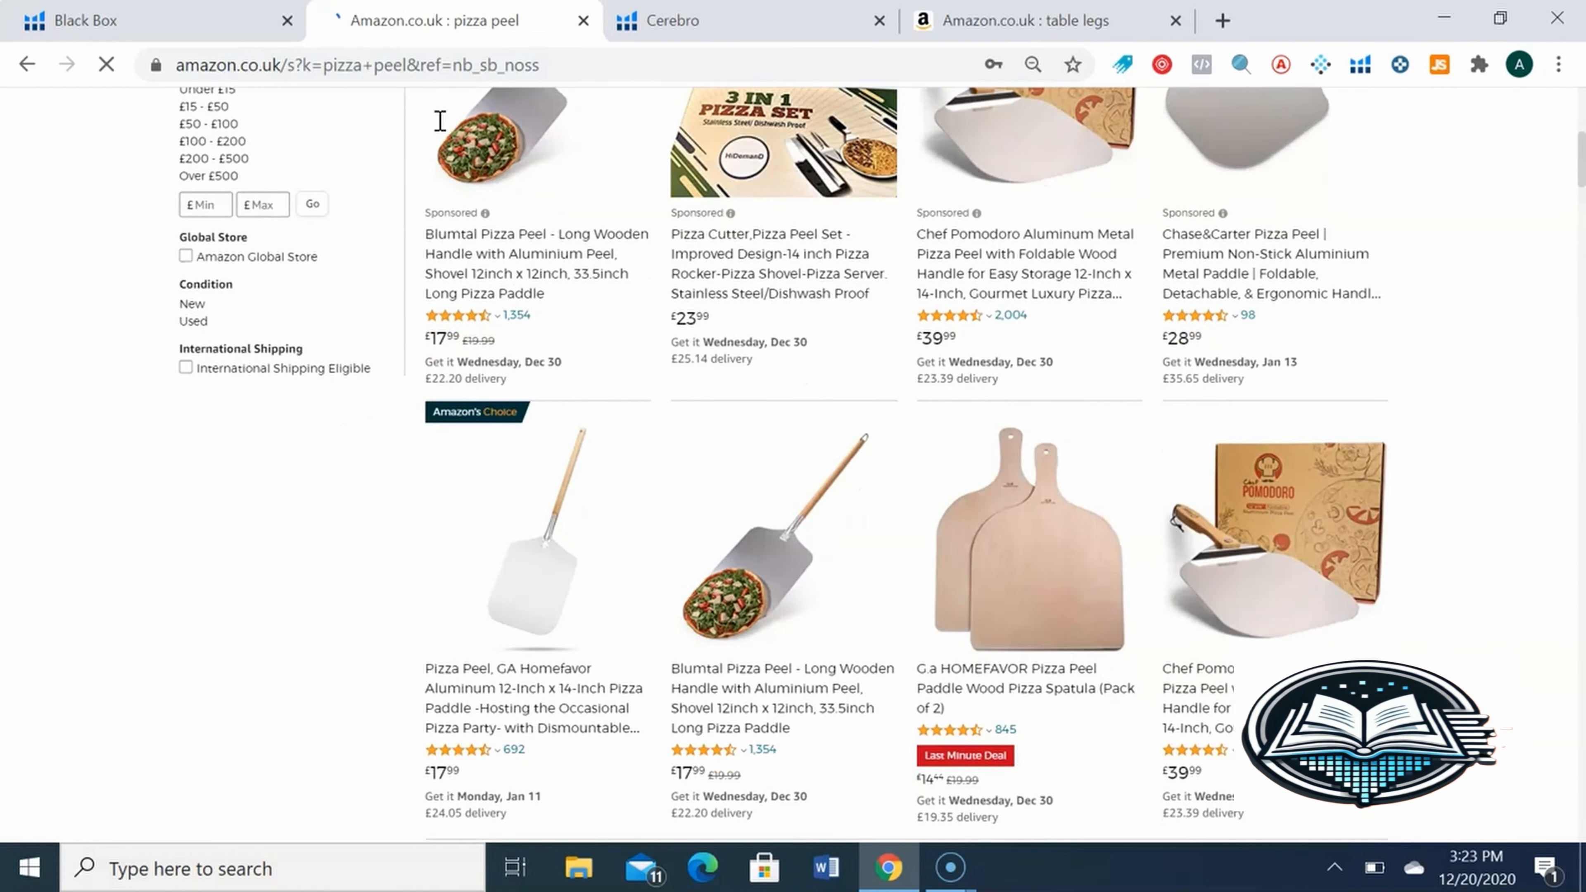
{"action": "scroll", "coordinate": [440, 121], "scroll_direction": "down", "scroll_amount": 7}
{"action": "scroll", "coordinate": [441, 121], "scroll_direction": "down", "scroll_amount": 1}
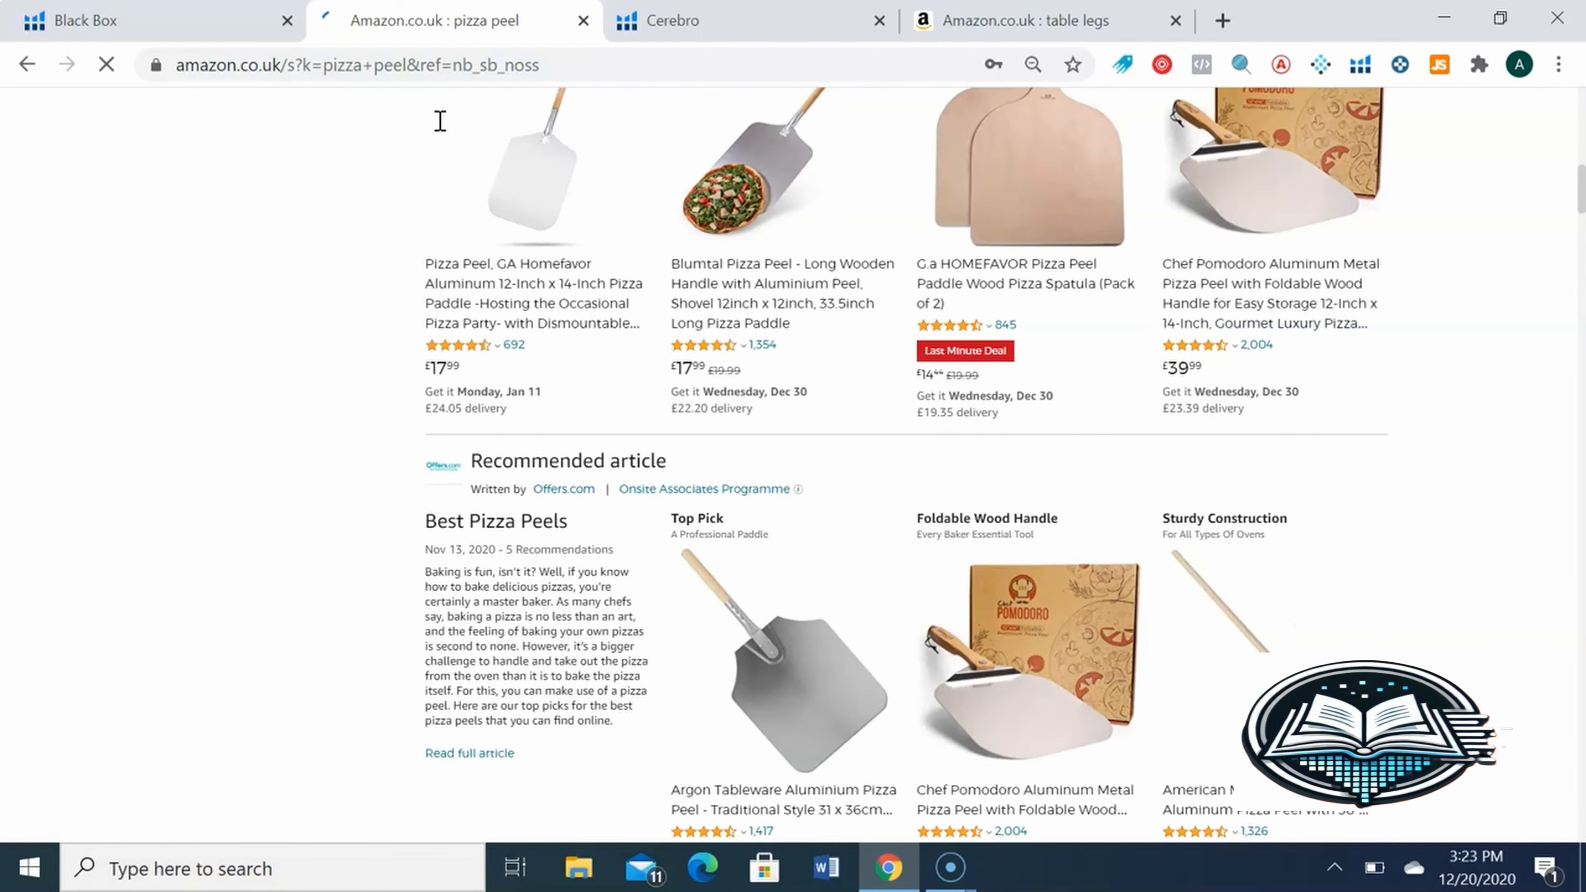
{"action": "scroll", "coordinate": [441, 121], "scroll_direction": "down", "scroll_amount": 1}
{"action": "scroll", "coordinate": [440, 121], "scroll_direction": "down", "scroll_amount": 4}
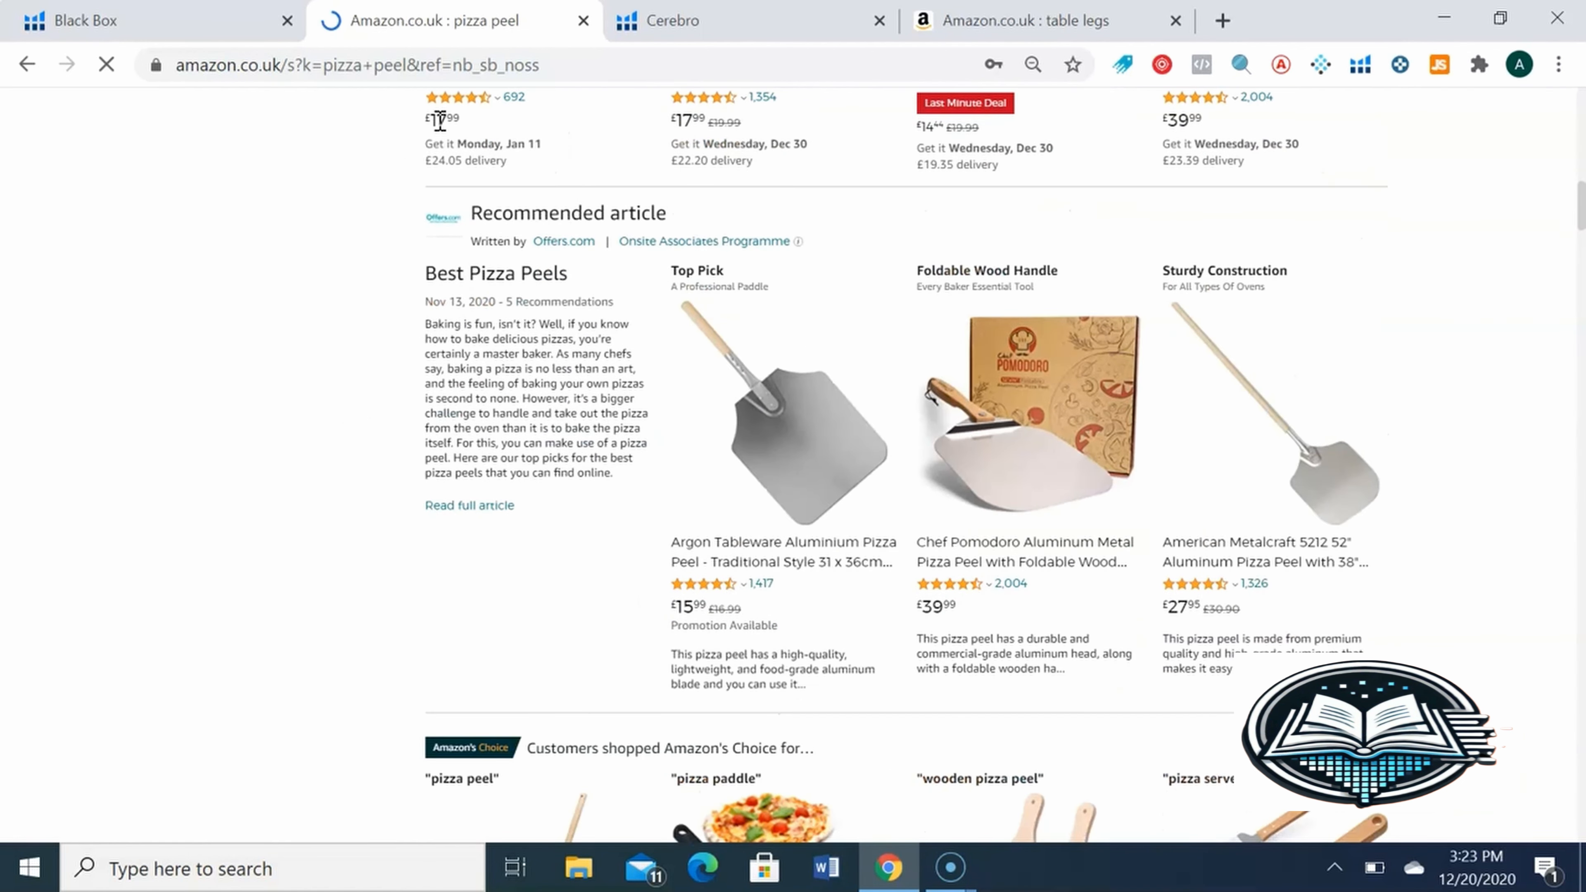
{"action": "scroll", "coordinate": [440, 121], "scroll_direction": "down", "scroll_amount": 10}
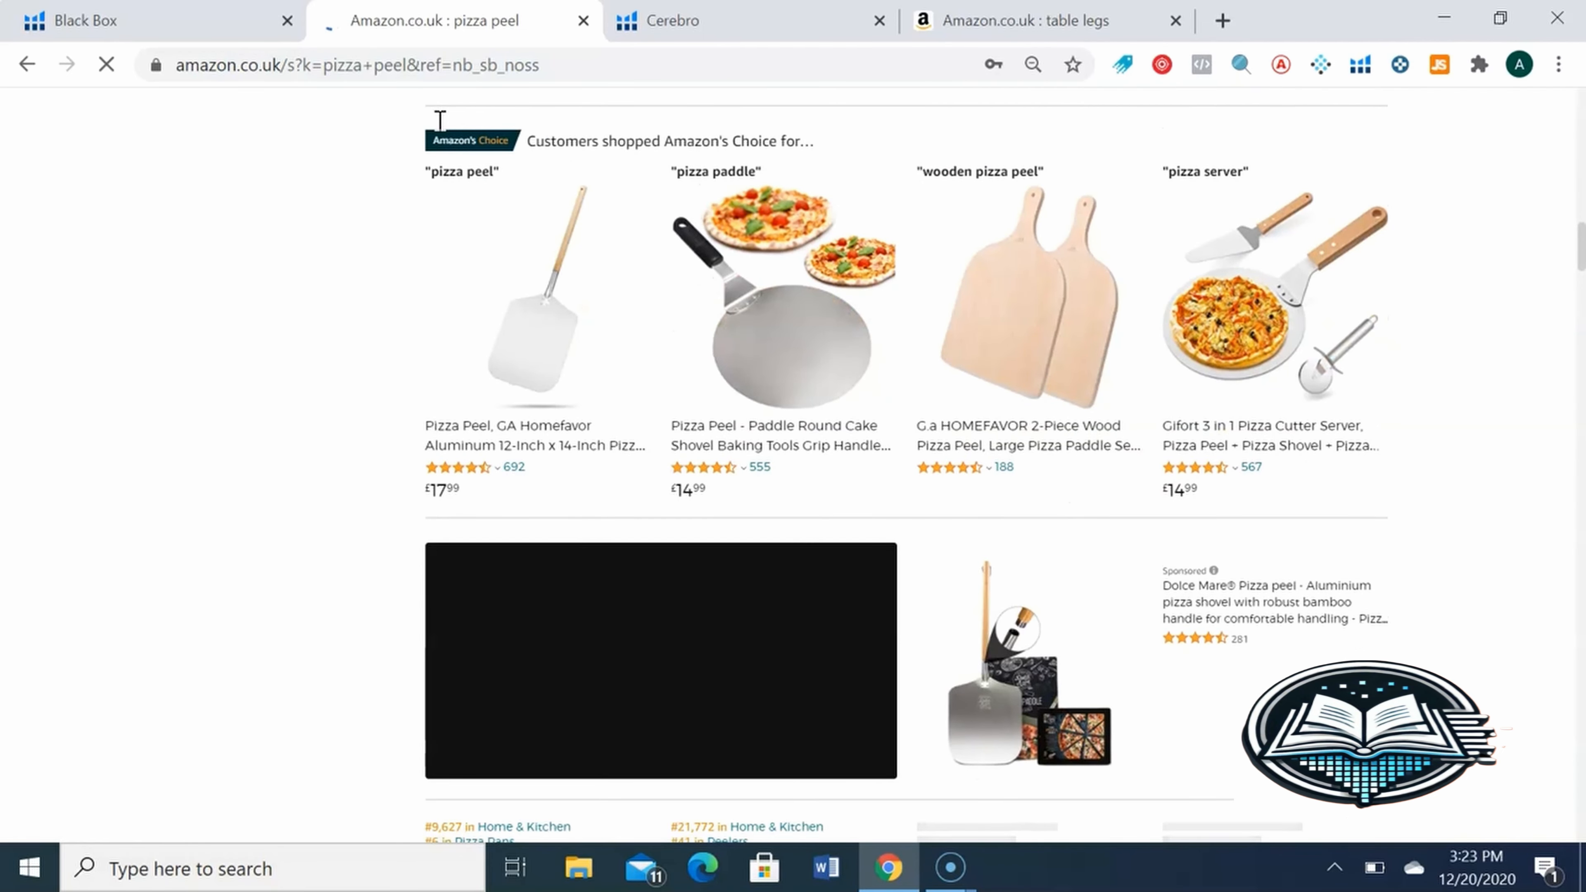
{"action": "scroll", "coordinate": [441, 120], "scroll_direction": "down", "scroll_amount": 13}
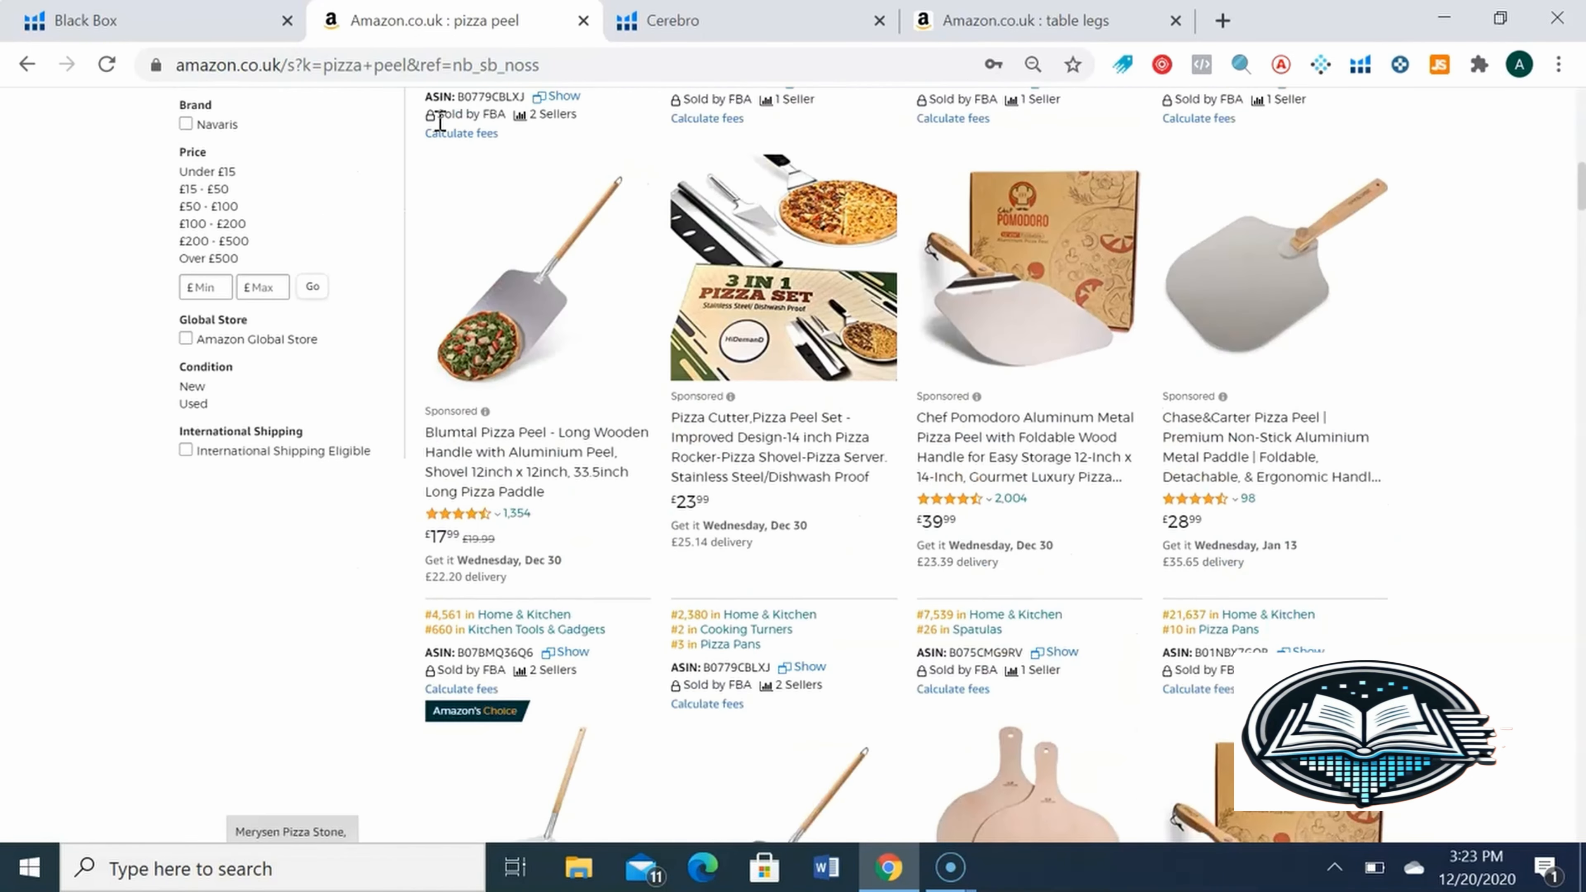
{"action": "scroll", "coordinate": [439, 121], "scroll_direction": "up", "scroll_amount": 8}
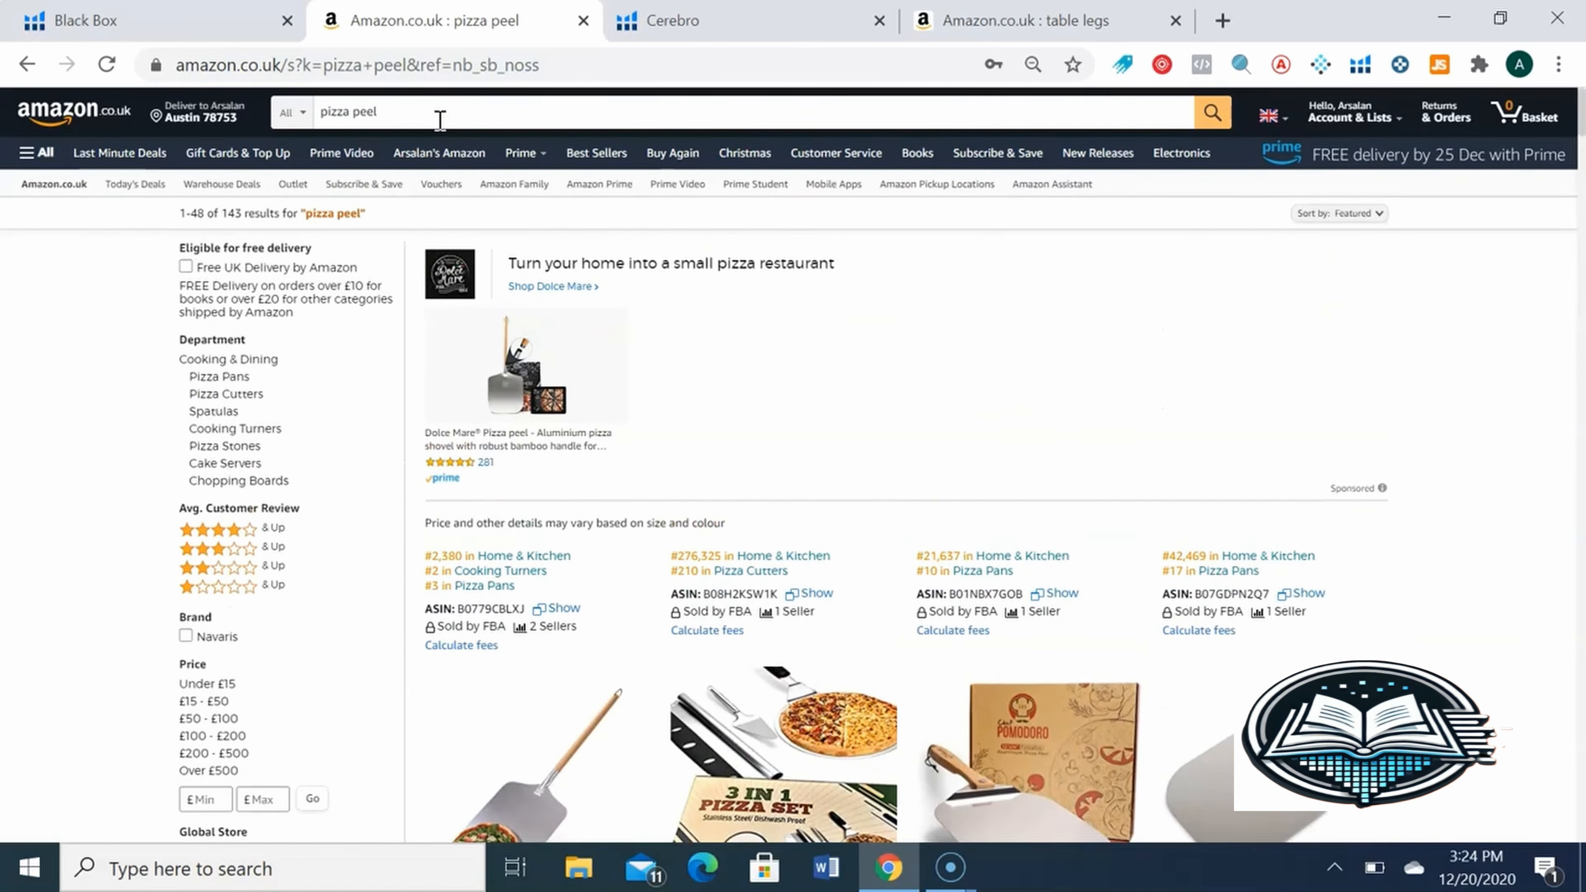
{"action": "scroll", "coordinate": [440, 121], "scroll_direction": "down", "scroll_amount": 10}
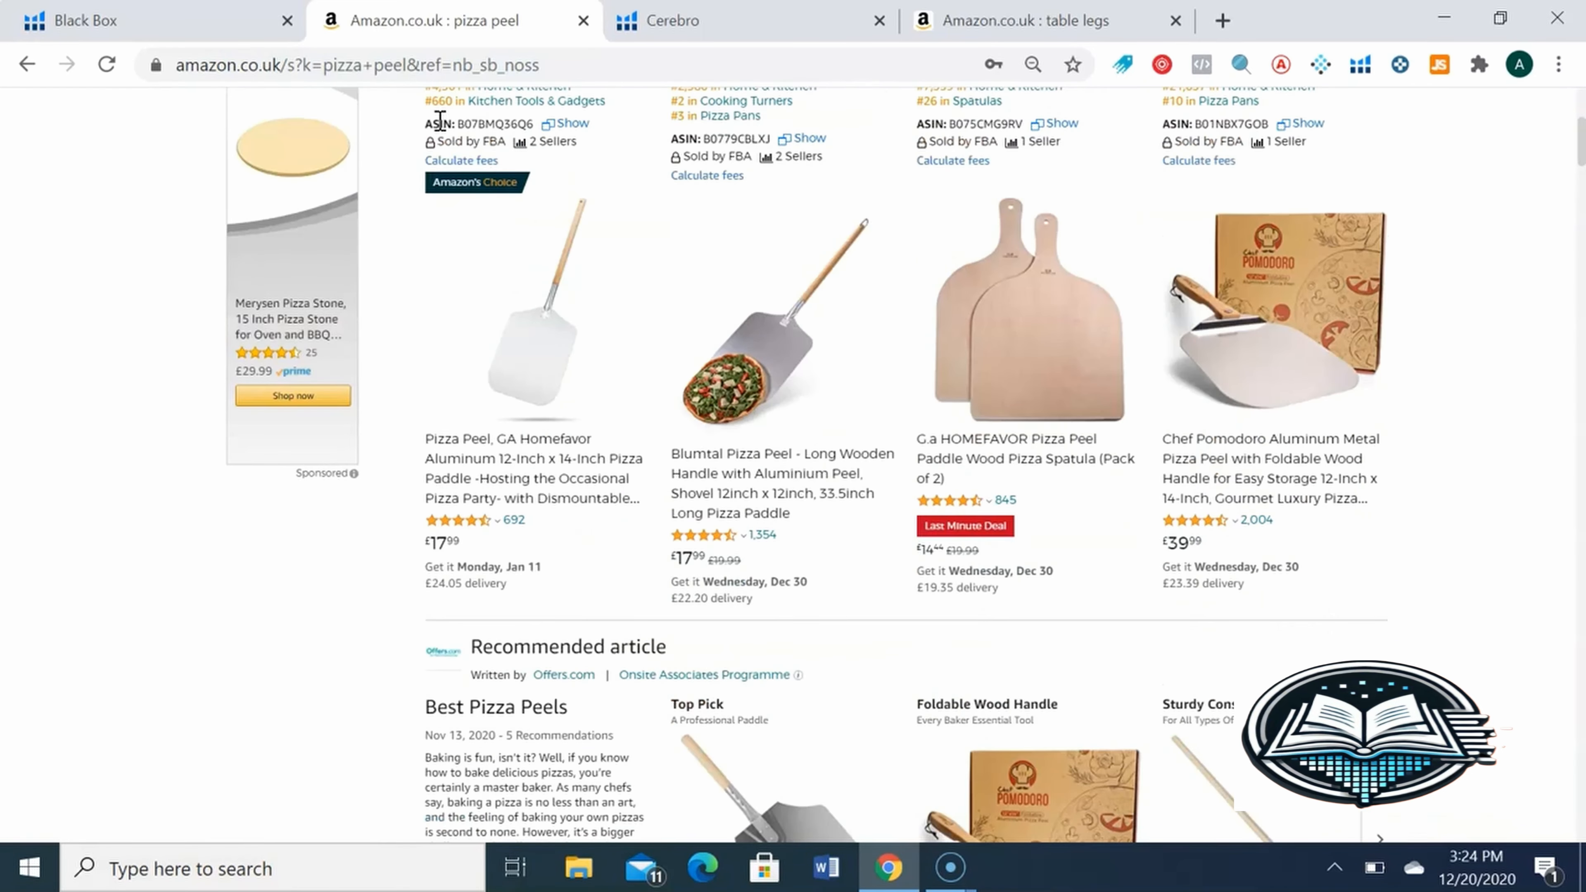
{"action": "scroll", "coordinate": [440, 121], "scroll_direction": "down", "scroll_amount": 7}
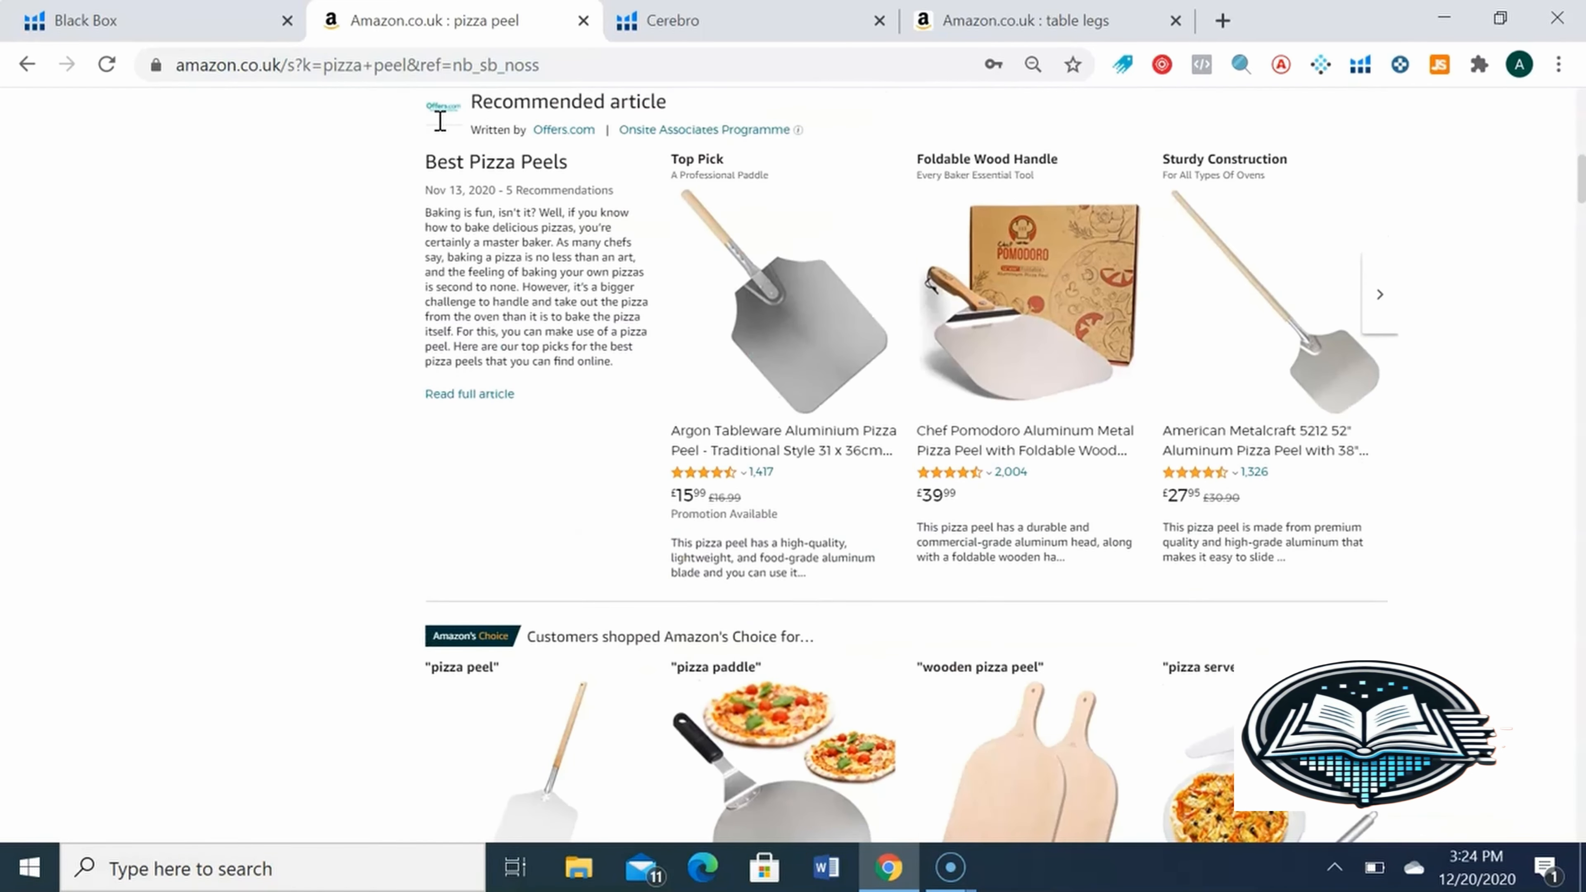
Switch to the Cerebro results for ASIN B07KHY99FY and review the ranking keywords and keyword distribution summary.
{"action": "left_click", "coordinate": [673, 20]}
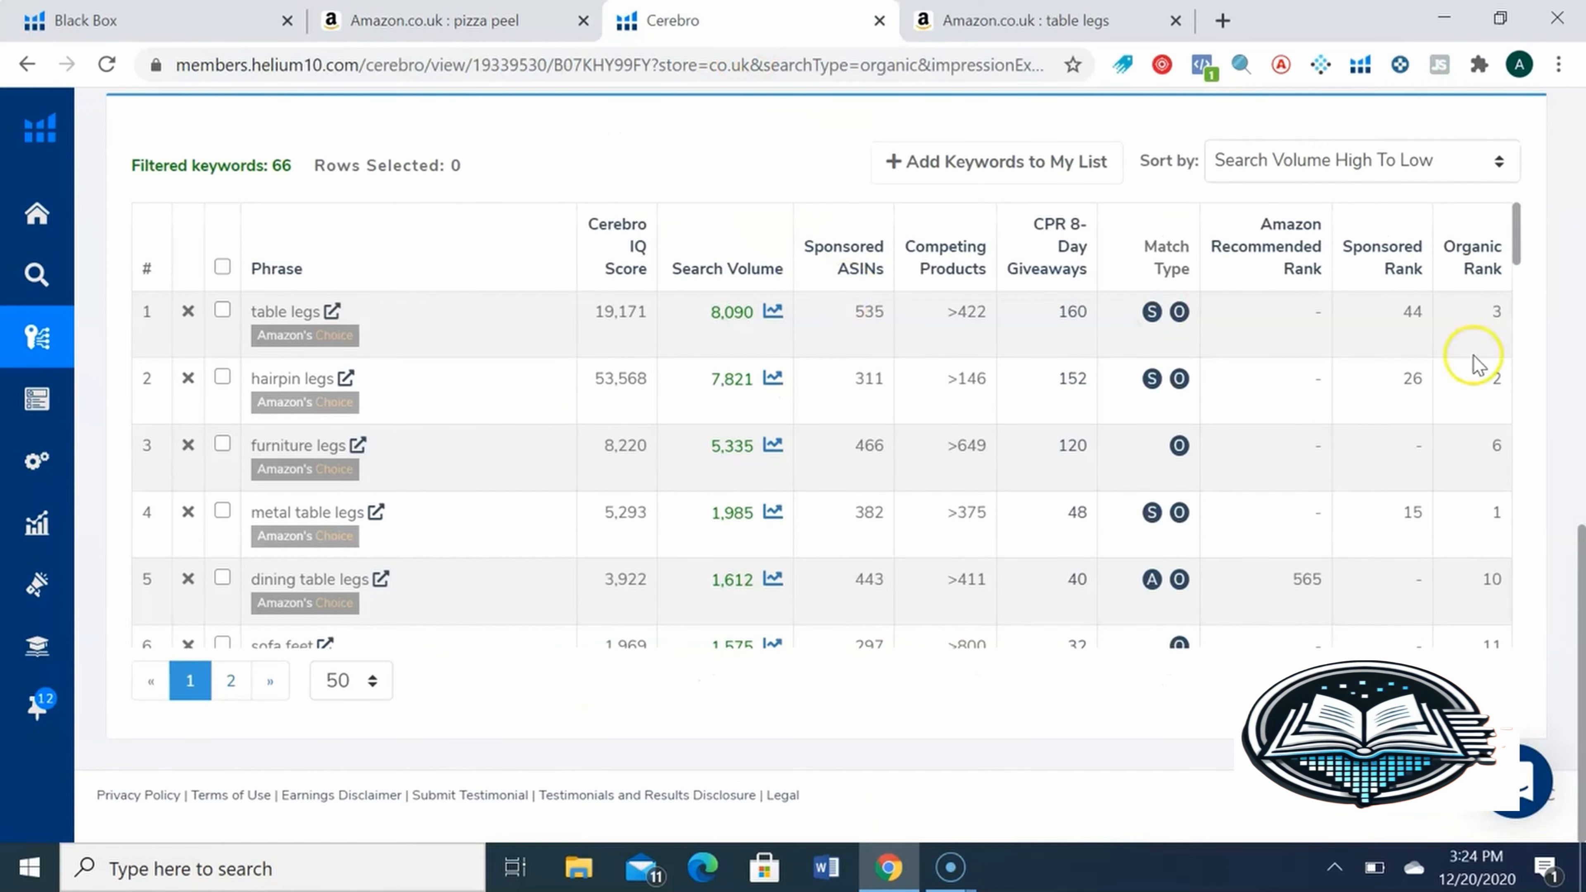
{"action": "left_click_drag", "start_coordinate": [1582, 567], "coordinate": [1581, 176]}
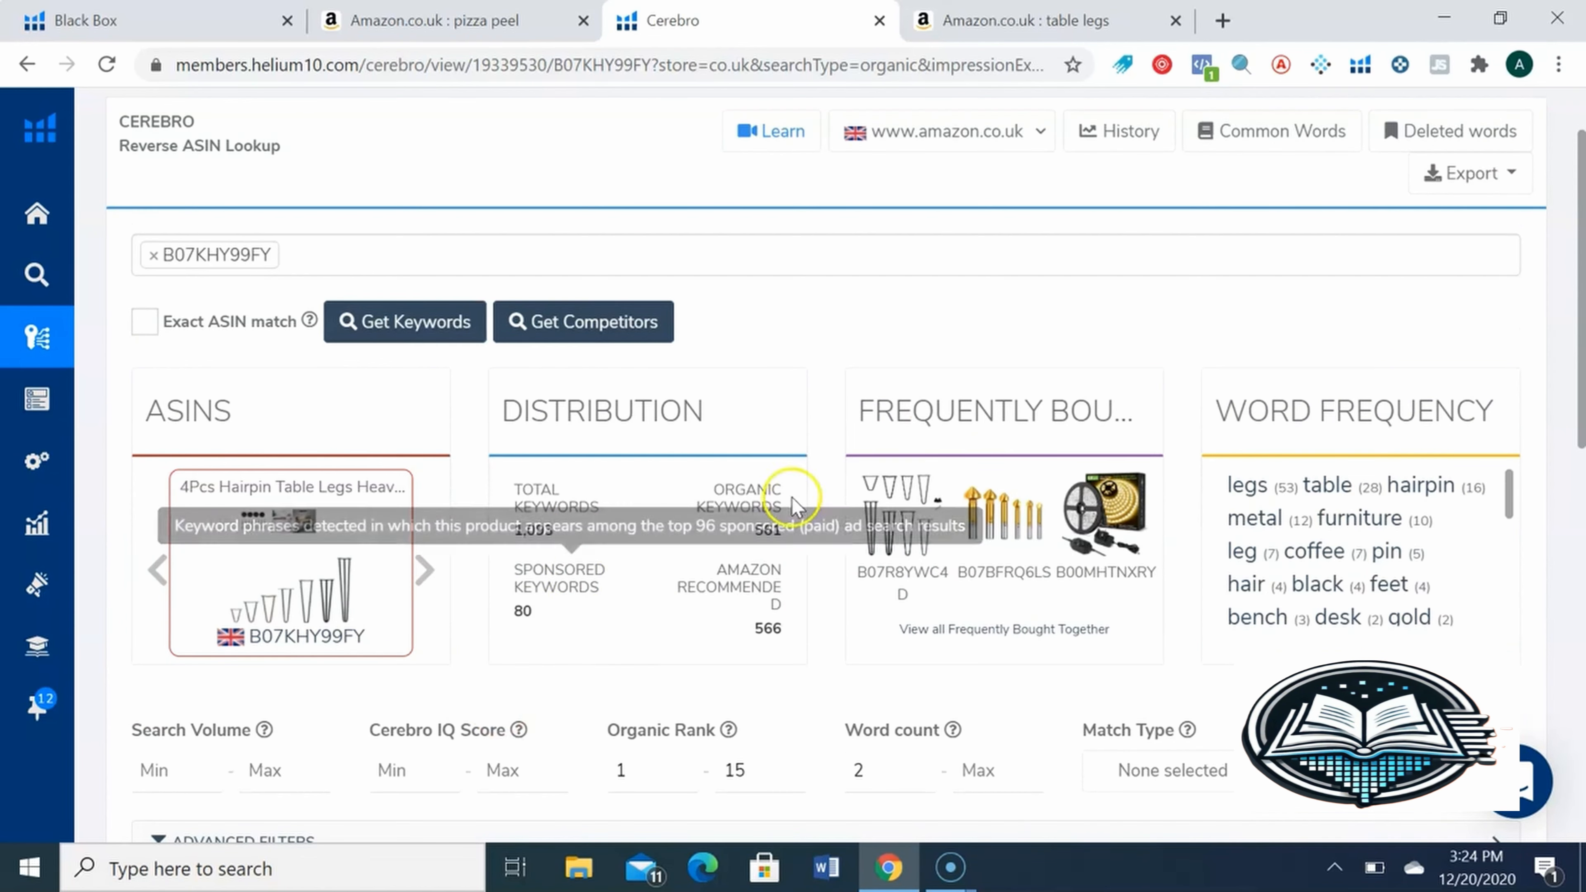
{"action": "left_click_drag", "start_coordinate": [1581, 275], "coordinate": [1584, 206]}
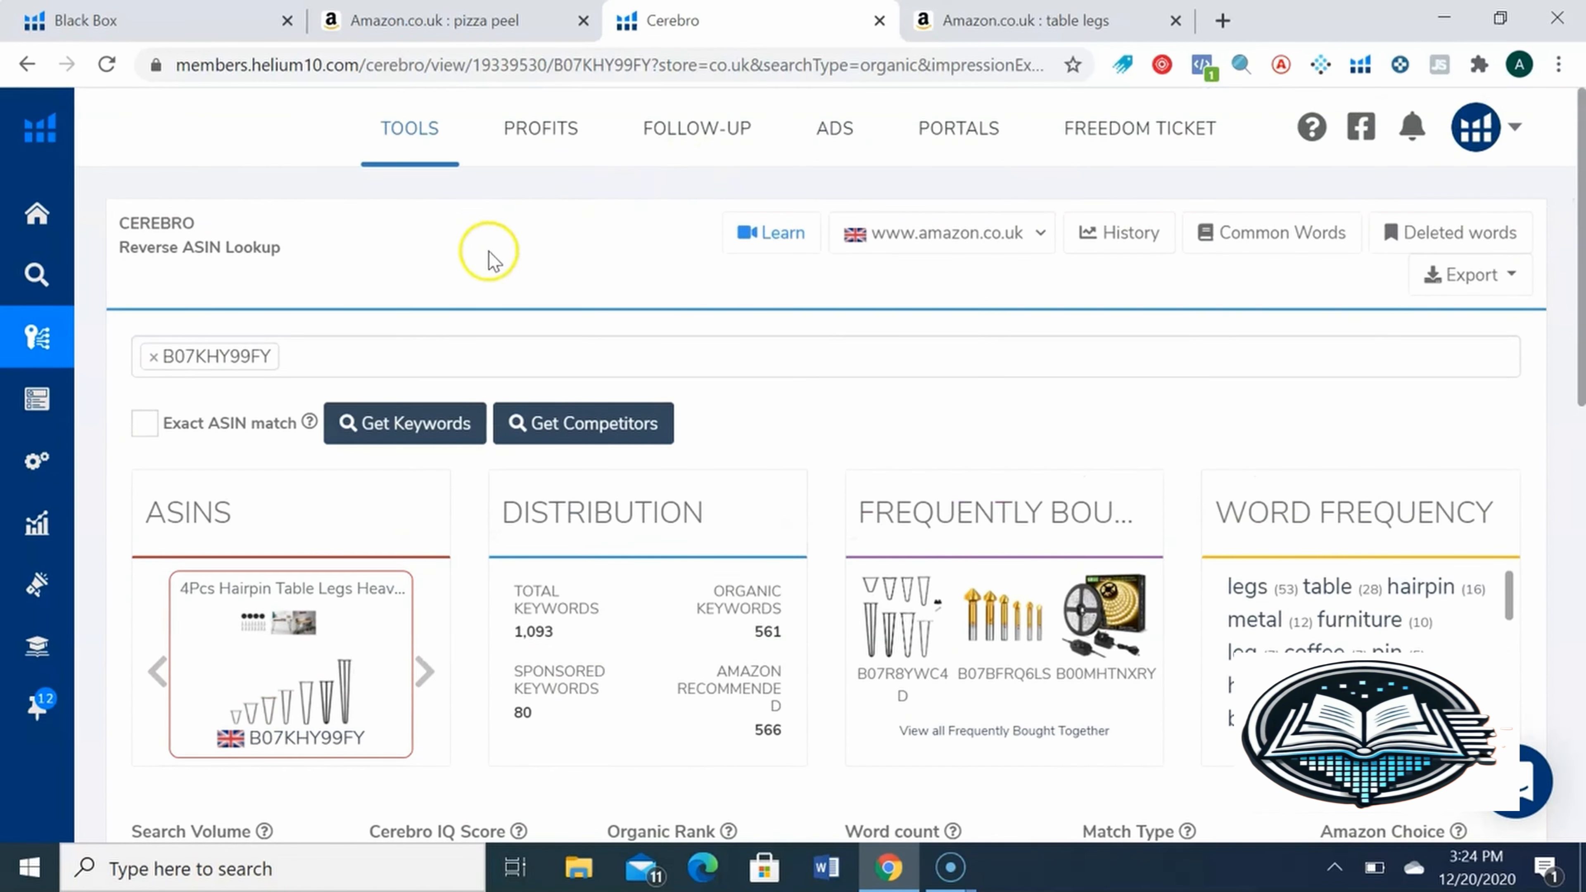
Return to Black Box and view the Competitors search and the Niche search with its filters and results area.
{"action": "left_click", "coordinate": [157, 20]}
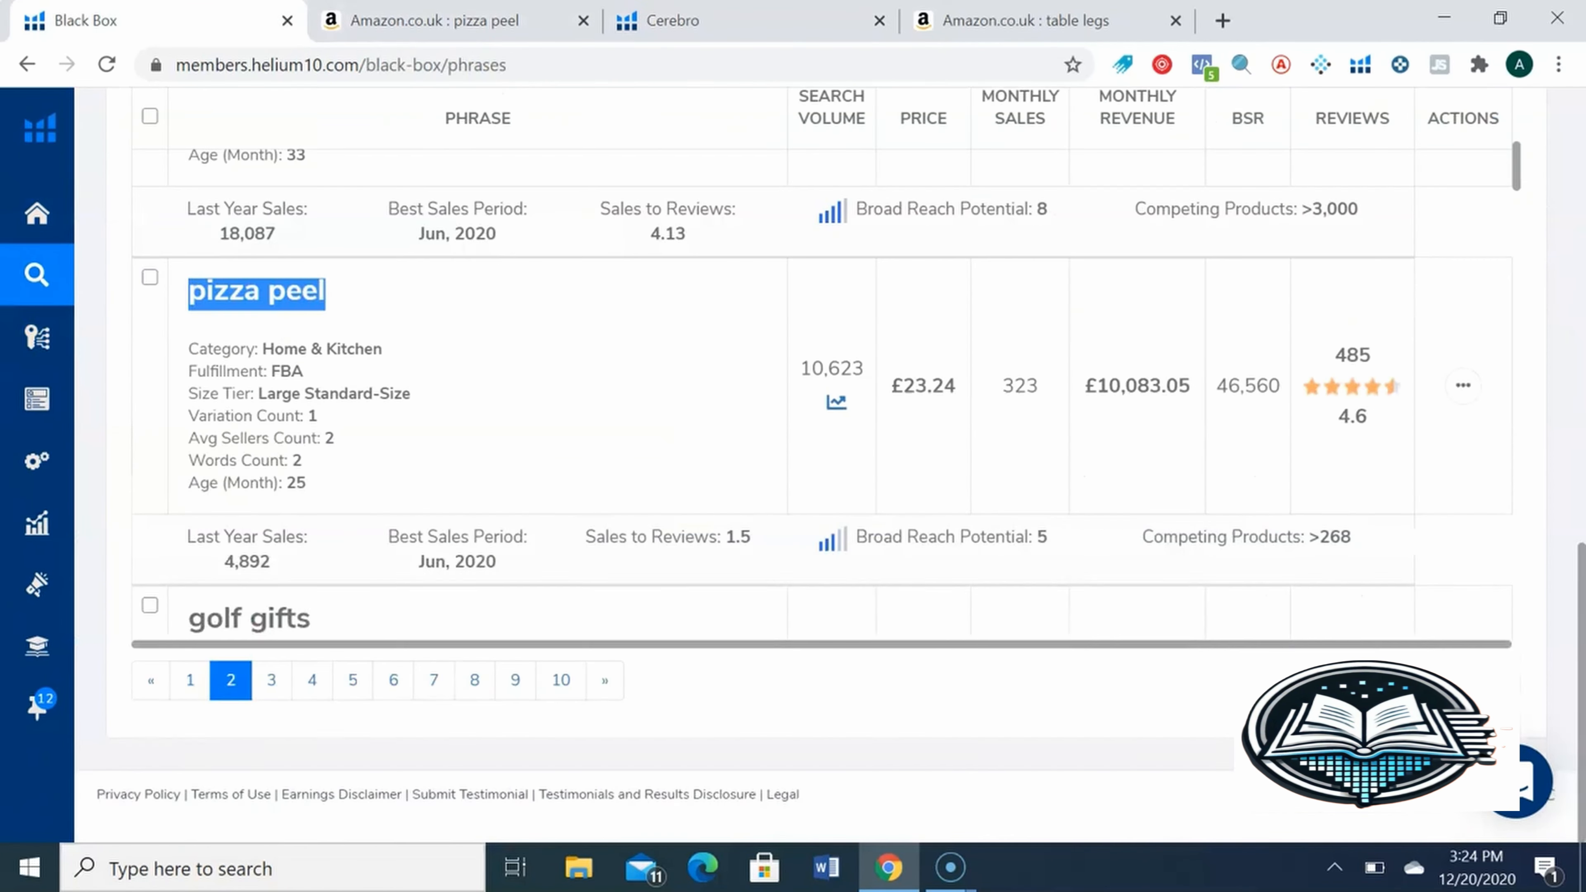
{"action": "left_click_drag", "start_coordinate": [1580, 581], "coordinate": [1582, 97]}
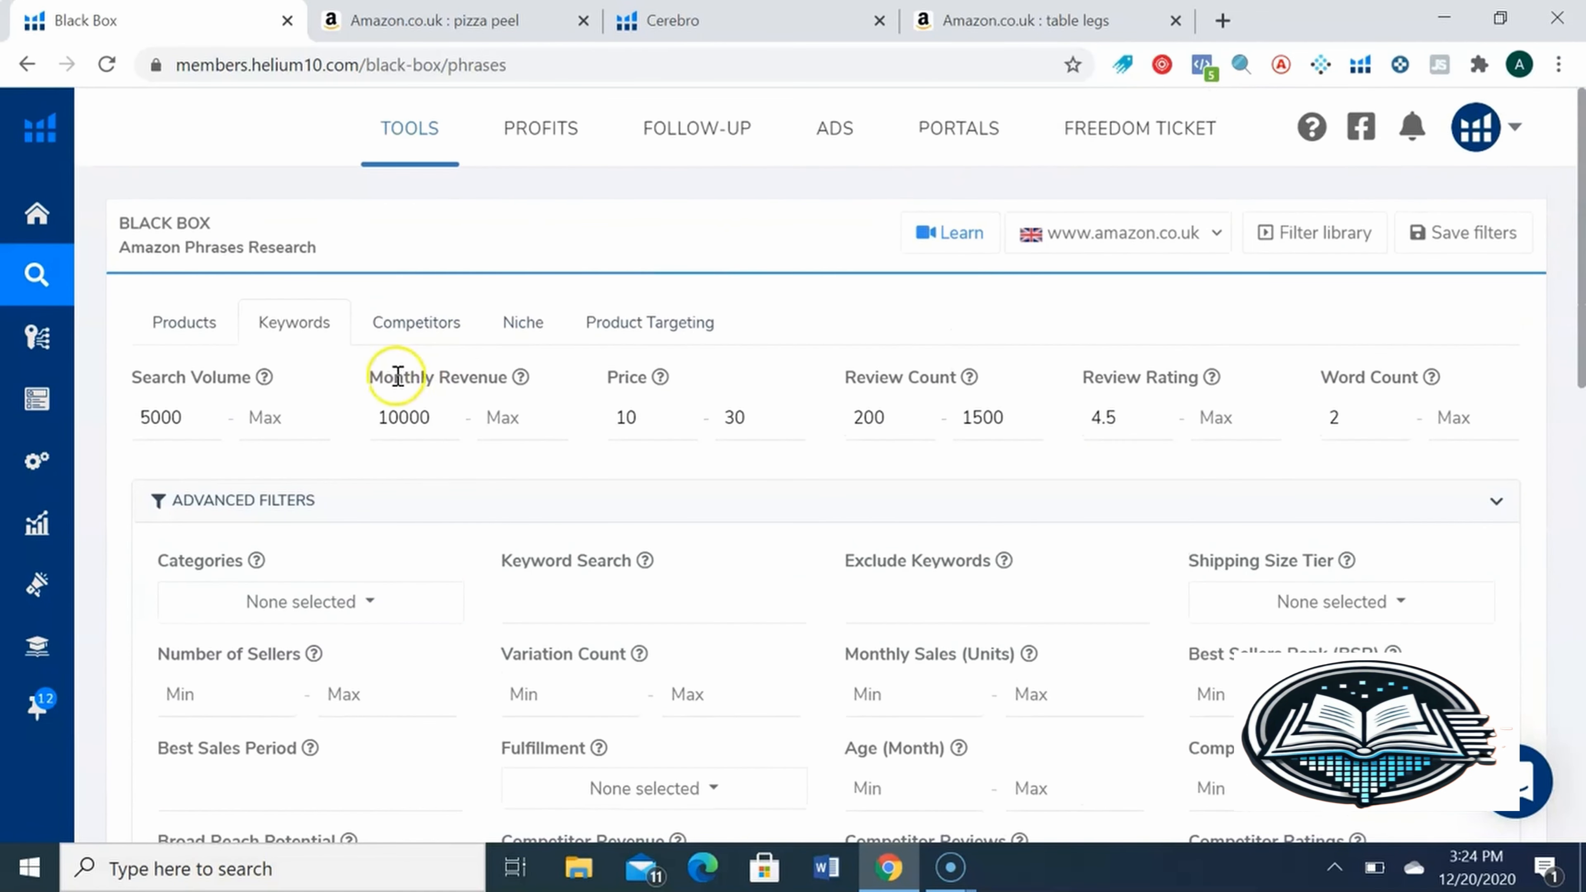
{"action": "left_click", "coordinate": [414, 332]}
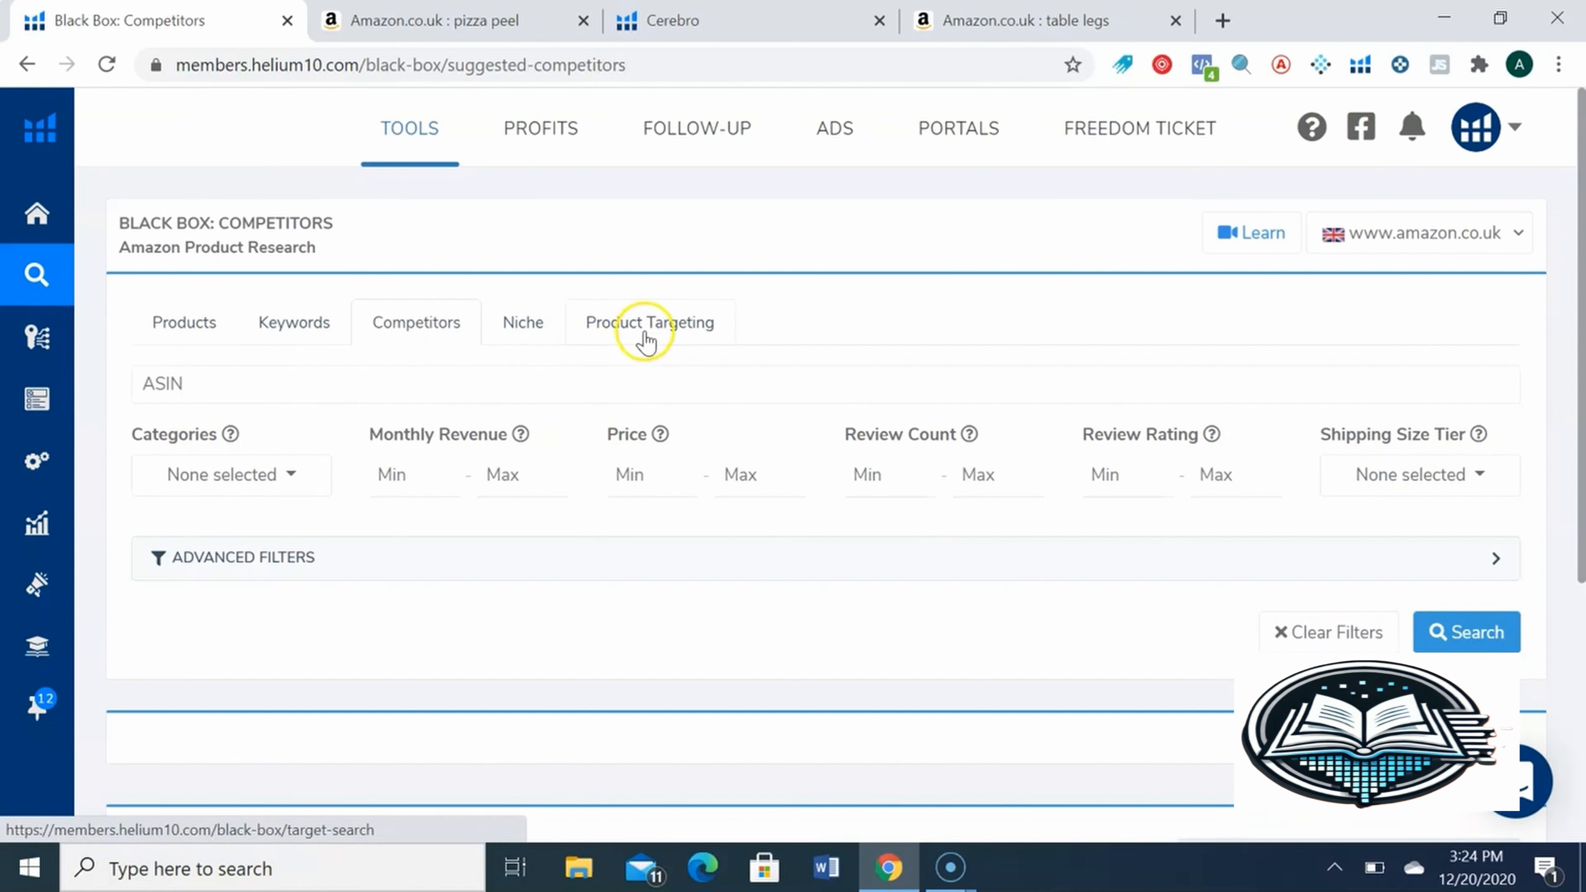
{"action": "left_click", "coordinate": [526, 331]}
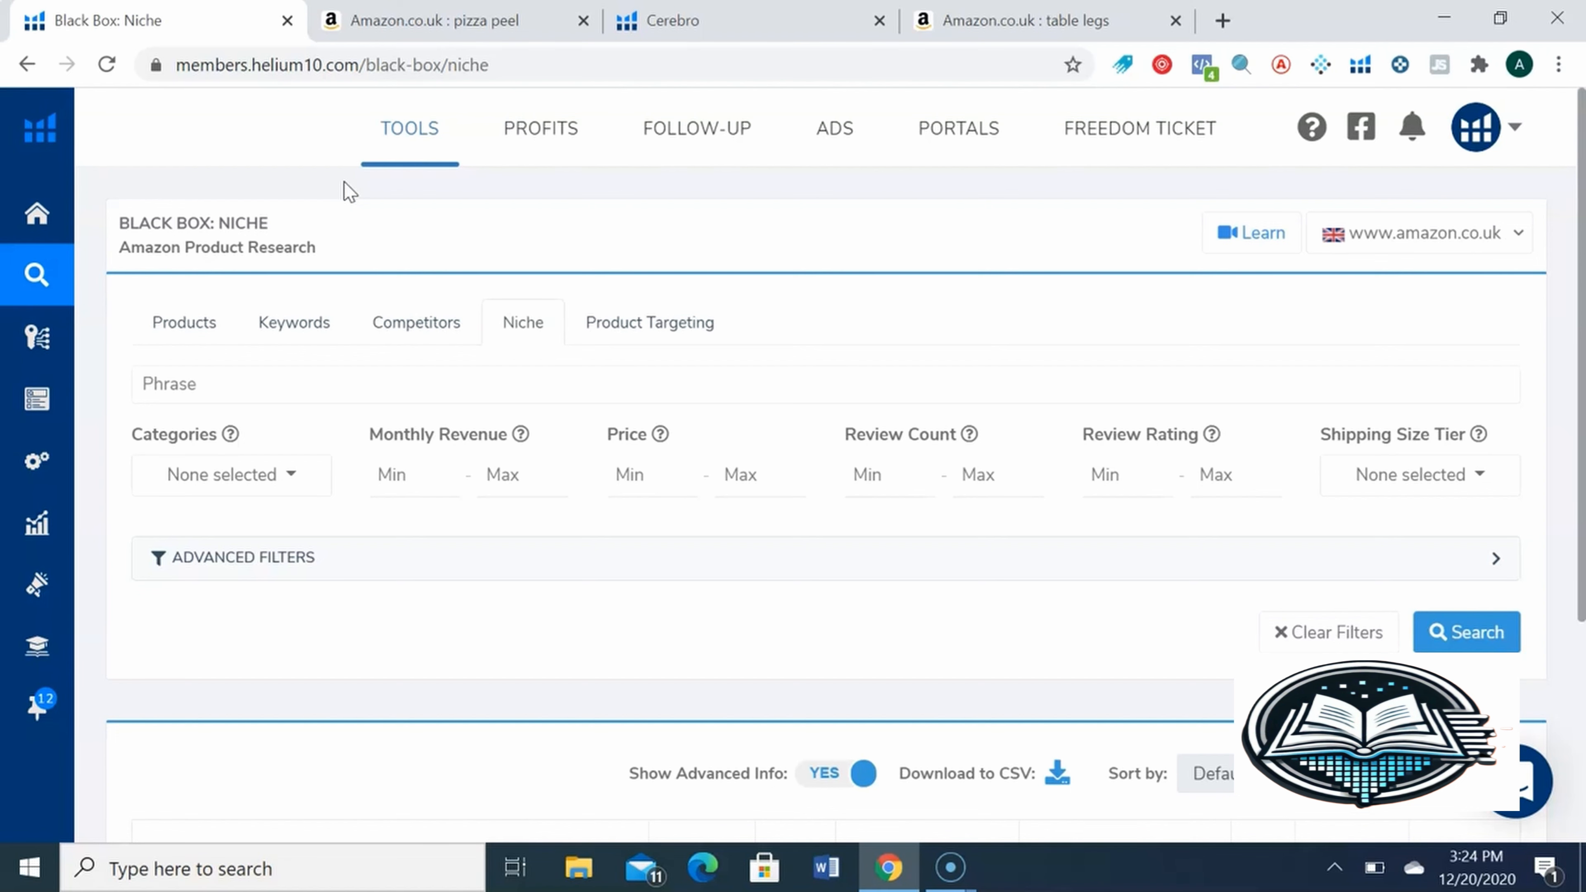
{"action": "left_click_drag", "start_coordinate": [1582, 241], "coordinate": [1584, 425]}
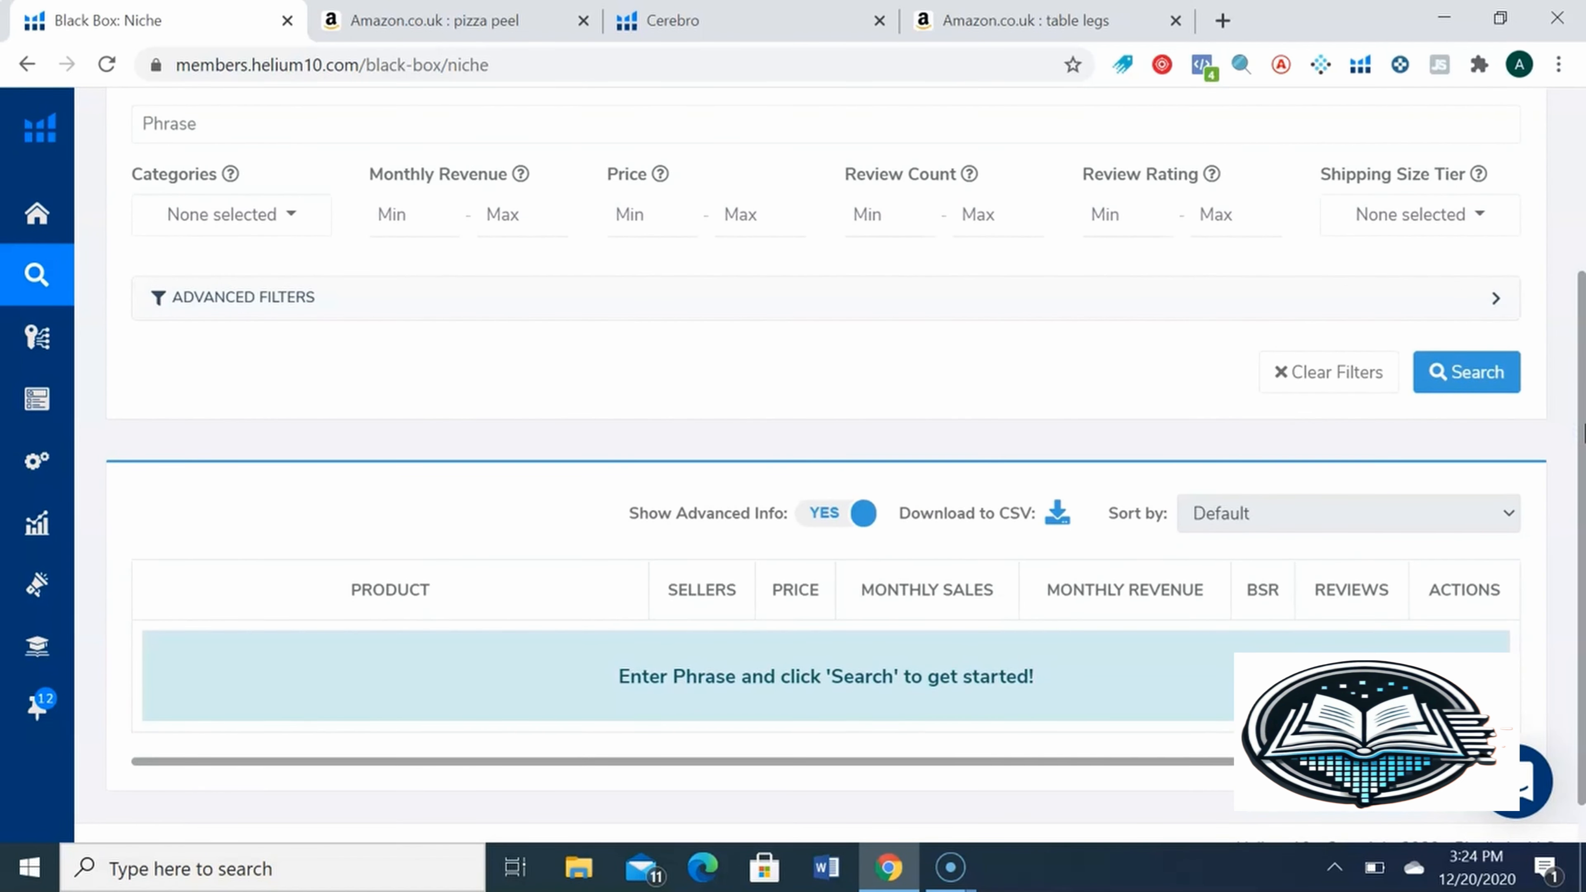